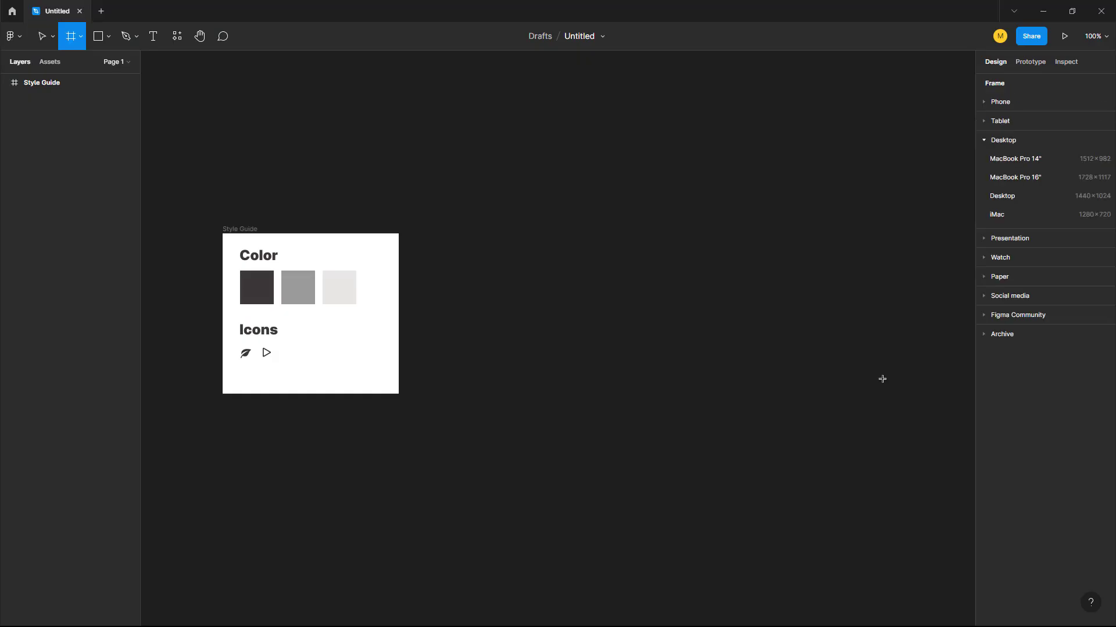
Add a 1440 × 1024 Desktop frame and align the top of the Style Guide frame with it
{"action": "left_click", "coordinate": [1010, 198]}
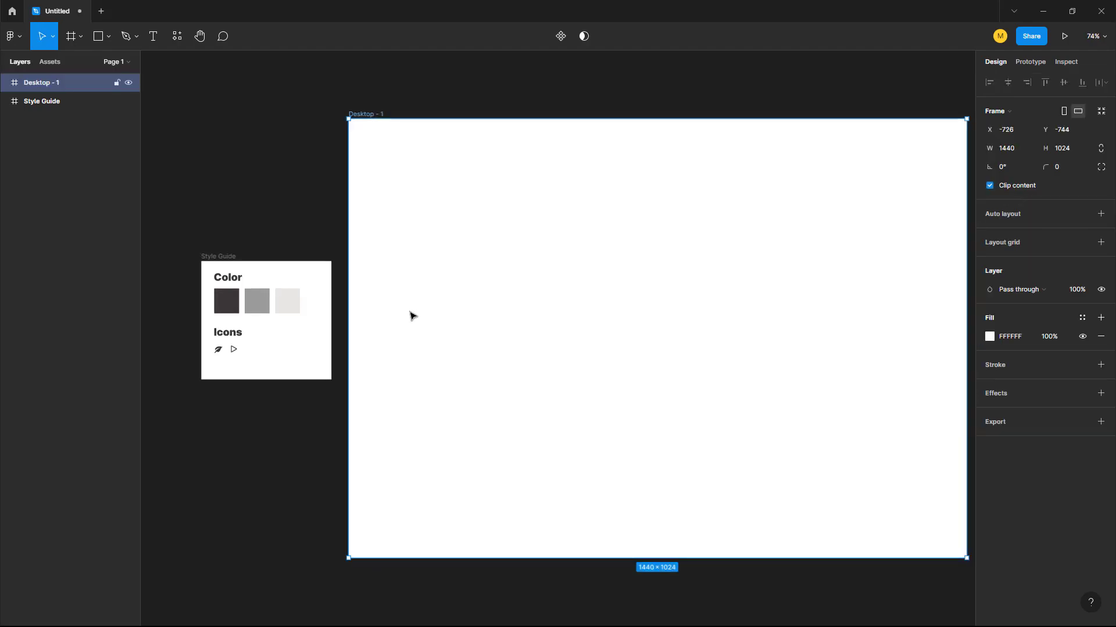
{"action": "left_click_drag", "start_coordinate": [216, 257], "coordinate": [207, 116]}
{"action": "scroll", "coordinate": [498, 236], "scroll_direction": "right", "scroll_amount": 3}
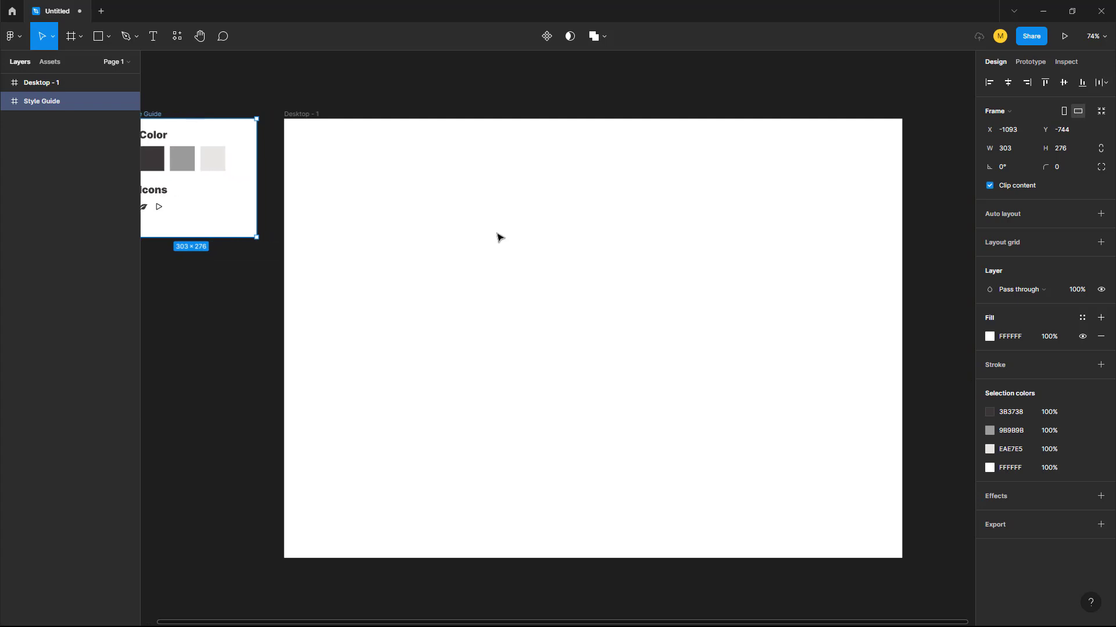
{"action": "scroll", "coordinate": [497, 237], "scroll_direction": "left", "scroll_amount": 3}
Fill the Desktop - 1 frame with the light grey EAE7E5 sampled from the style guide's third swatch
{"action": "left_click", "coordinate": [361, 123]}
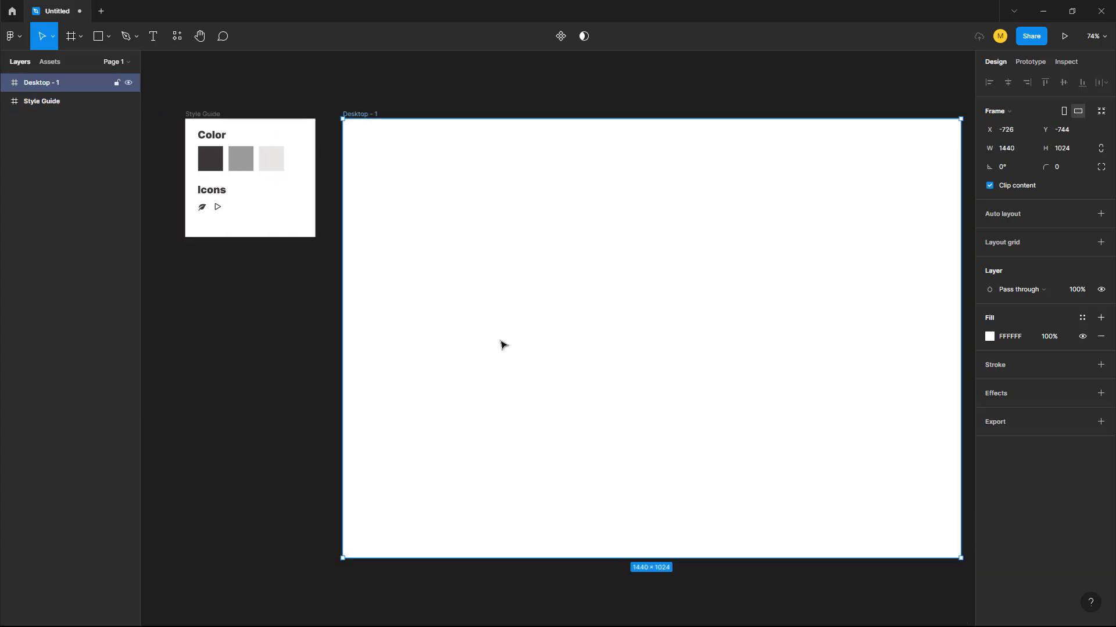
{"action": "scroll", "coordinate": [503, 346], "scroll_direction": "right", "scroll_amount": 1}
{"action": "key", "text": "i"}
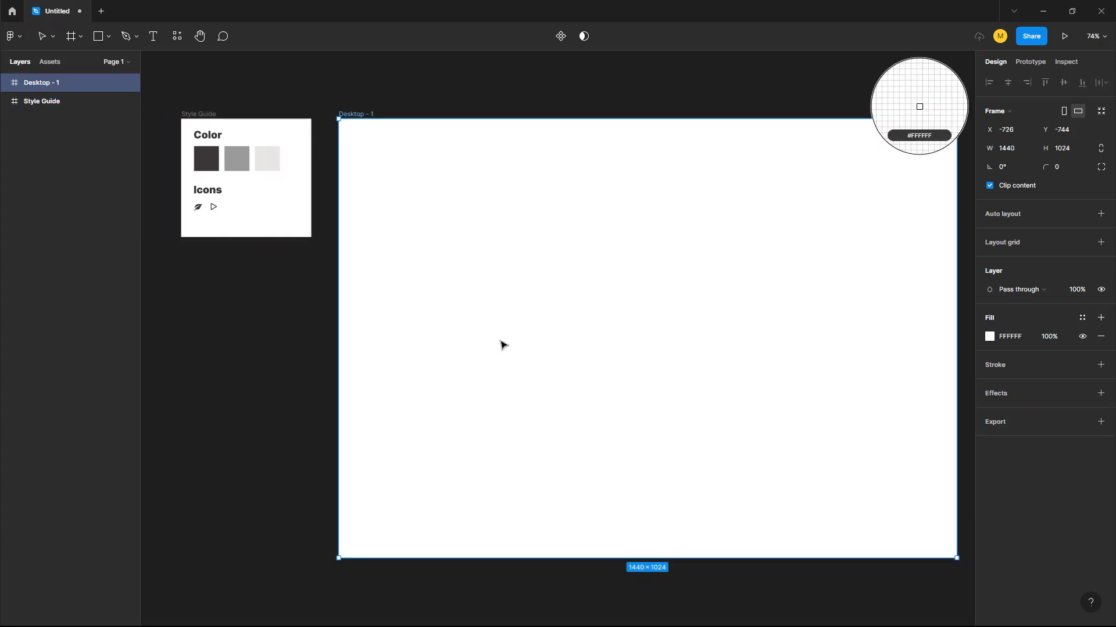
{"action": "scroll", "coordinate": [501, 343], "scroll_direction": "right", "scroll_amount": 1}
{"action": "left_click", "coordinate": [241, 165]}
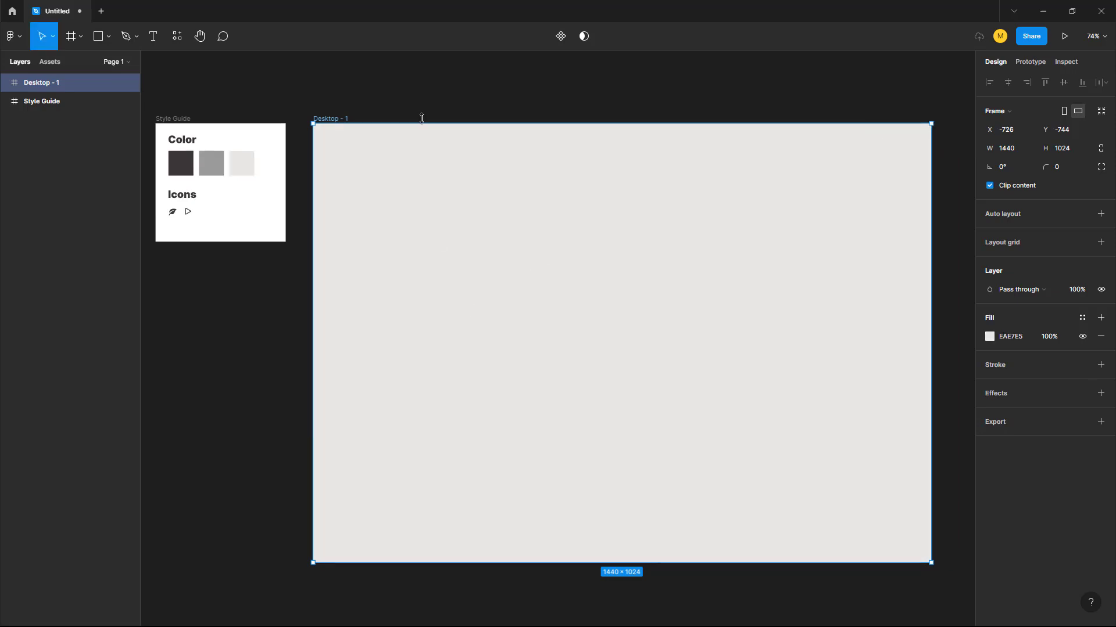
{"action": "left_click", "coordinate": [453, 107]}
Add the text "Bookslib." inside the Desktop - 1 frame
{"action": "left_click", "coordinate": [1093, 36]}
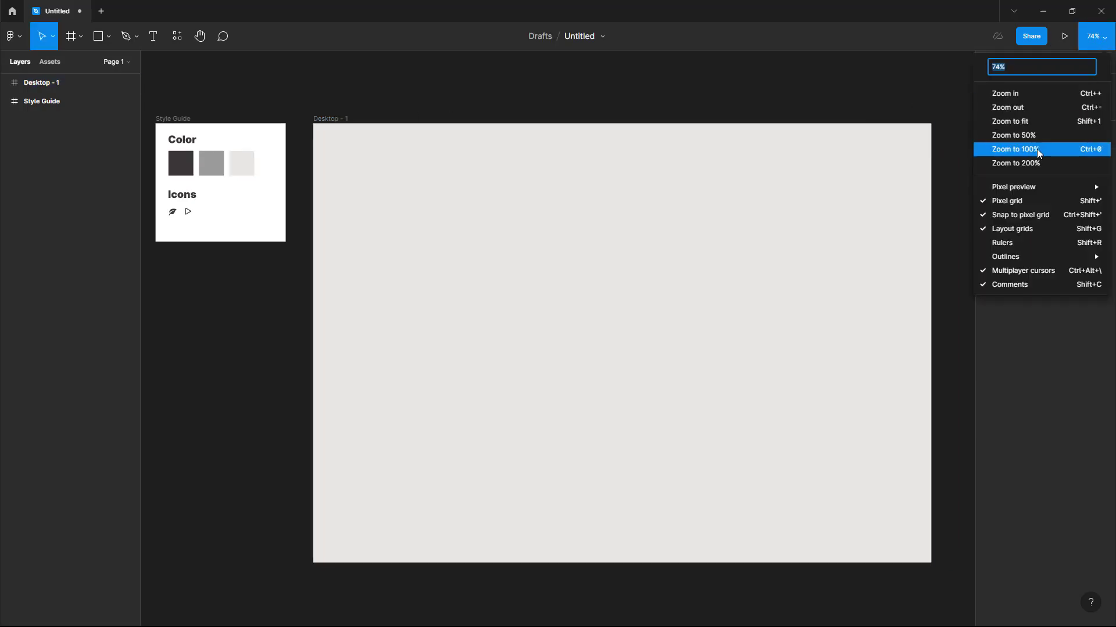
{"action": "left_click", "coordinate": [1014, 149]}
{"action": "scroll", "coordinate": [571, 384], "scroll_direction": "up", "scroll_amount": 2}
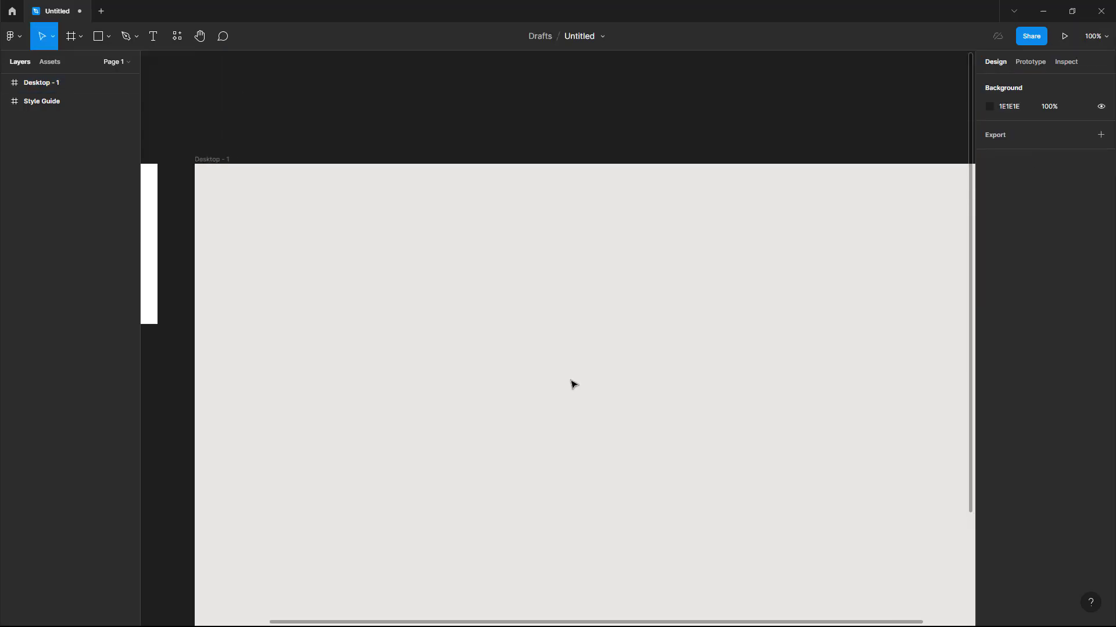
{"action": "key", "text": "t"}
{"action": "left_click", "coordinate": [470, 331]}
{"action": "type", "text": "B"}
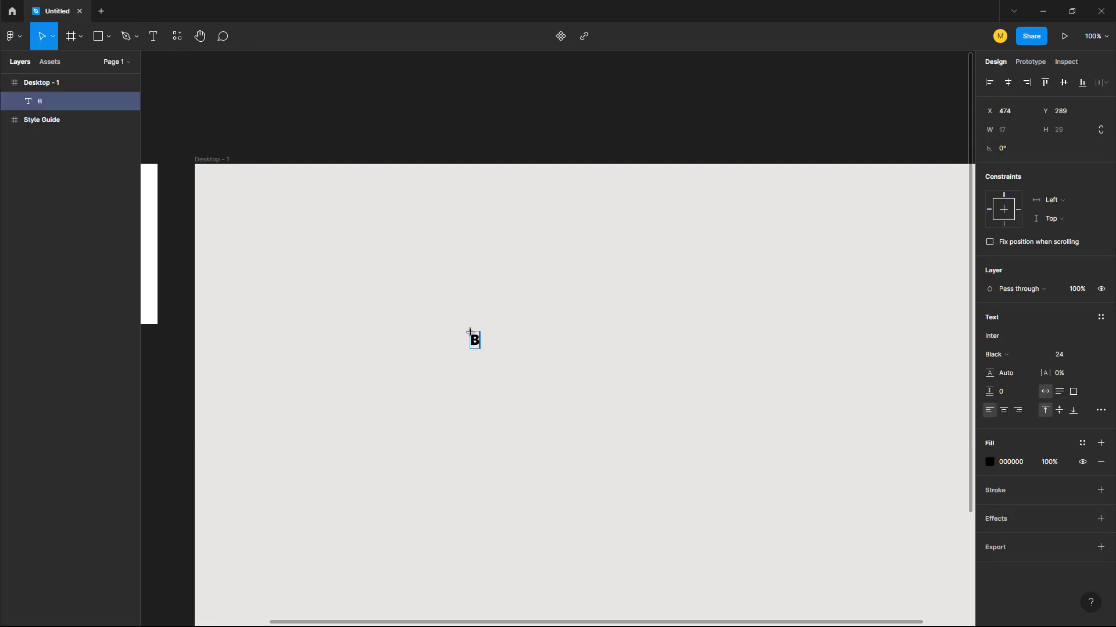
{"action": "type", "text": "ookslib."}
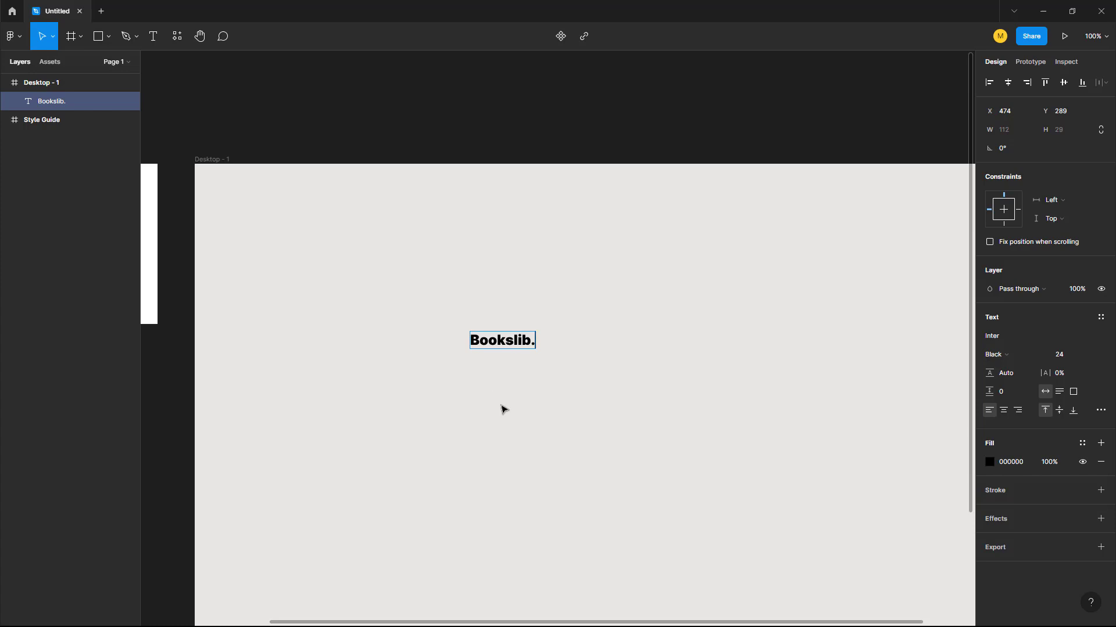
{"action": "key", "text": "Escape"}
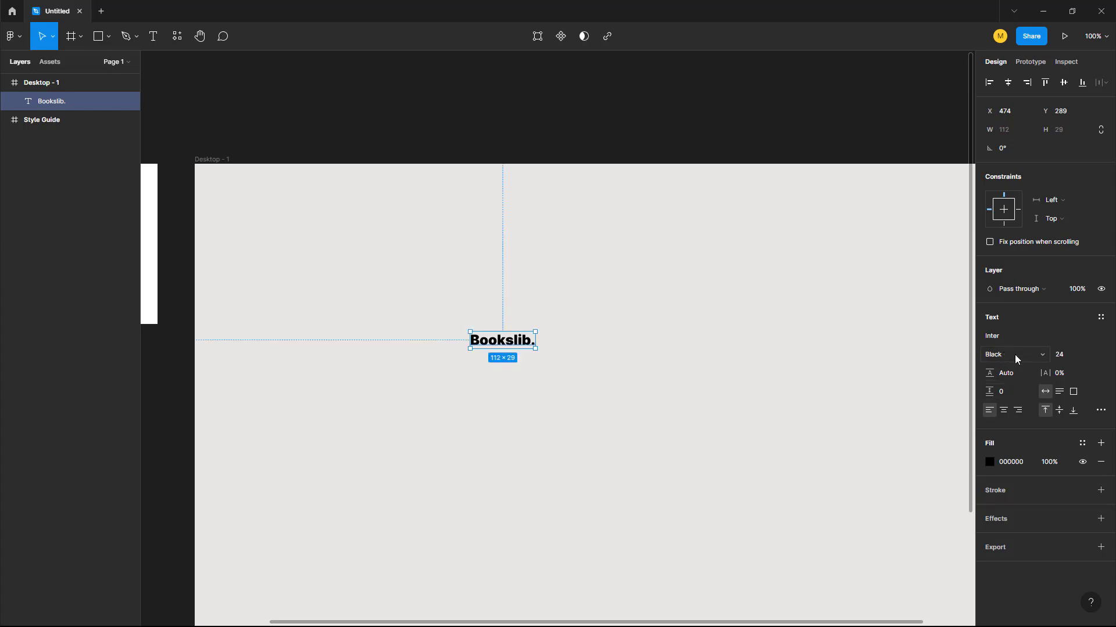
Set the "Bookslib." text's font to Bodoni Moda and move it near the frame's upper-left corner, about X 125, Y 58
{"action": "left_click", "coordinate": [1004, 337]}
{"action": "type", "text": "Bodoni"}
{"action": "key", "text": "Return"}
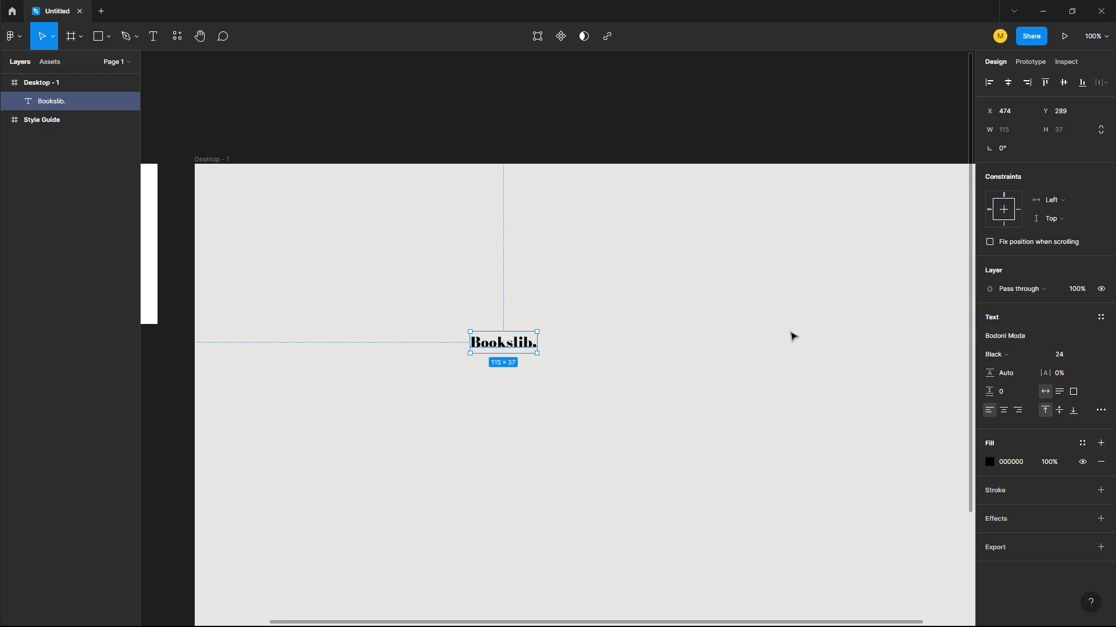
{"action": "left_click", "coordinate": [792, 339]}
{"action": "left_click", "coordinate": [505, 349]}
{"action": "left_click_drag", "start_coordinate": [479, 349], "coordinate": [276, 215]}
Copy the leaf icon from the style guide and place it over the "Bookslib." text at about X 182, Y 56
{"action": "scroll", "coordinate": [329, 260], "scroll_direction": "left", "scroll_amount": 5}
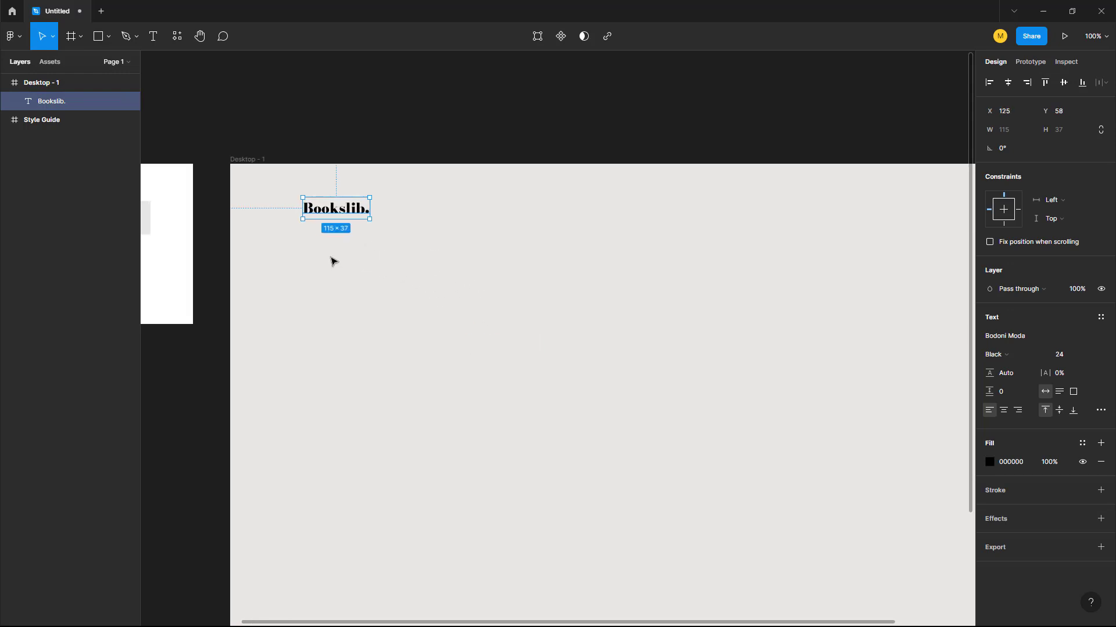
{"action": "left_click", "coordinate": [176, 283]}
{"action": "left_click", "coordinate": [441, 320]}
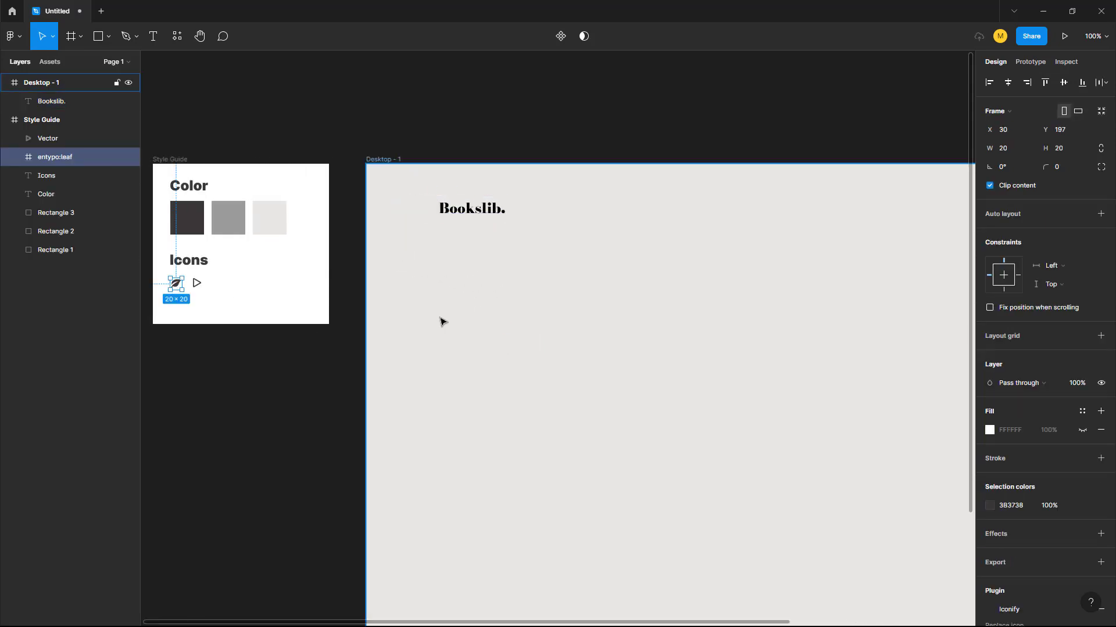
{"action": "scroll", "coordinate": [441, 319], "scroll_direction": "right", "scroll_amount": 5}
{"action": "right_click", "coordinate": [294, 200]}
{"action": "left_click", "coordinate": [314, 217]}
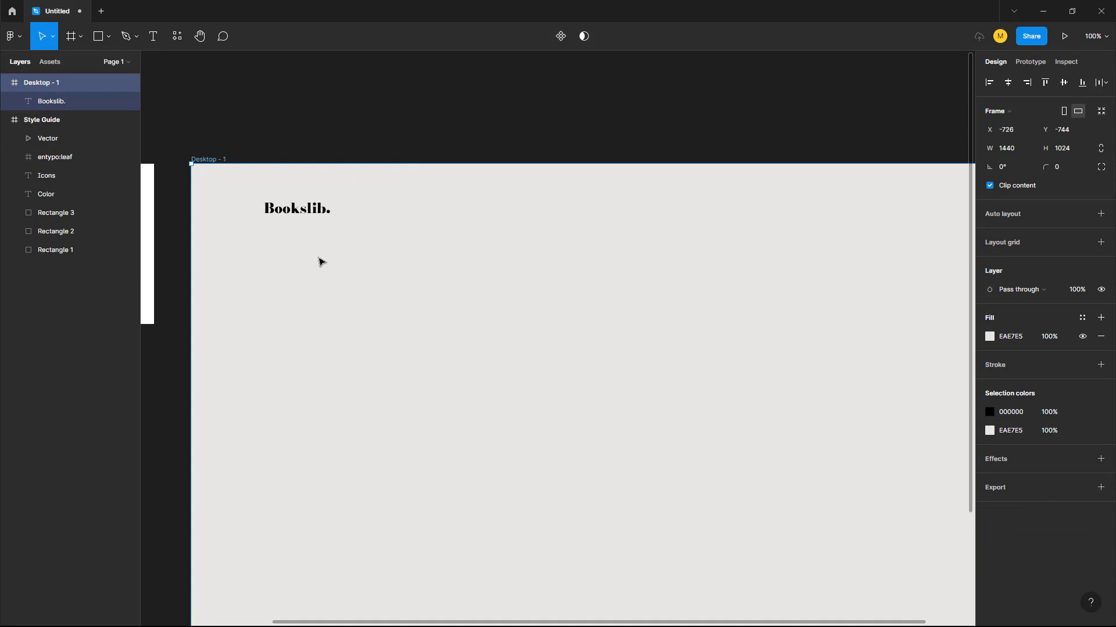
{"action": "mouse_move", "coordinate": [297, 203]}
{"action": "left_mouse_down"}
{"action": "mouse_move", "coordinate": [301, 194]}
{"action": "mouse_move", "coordinate": [304, 205]}
{"action": "left_mouse_up"}
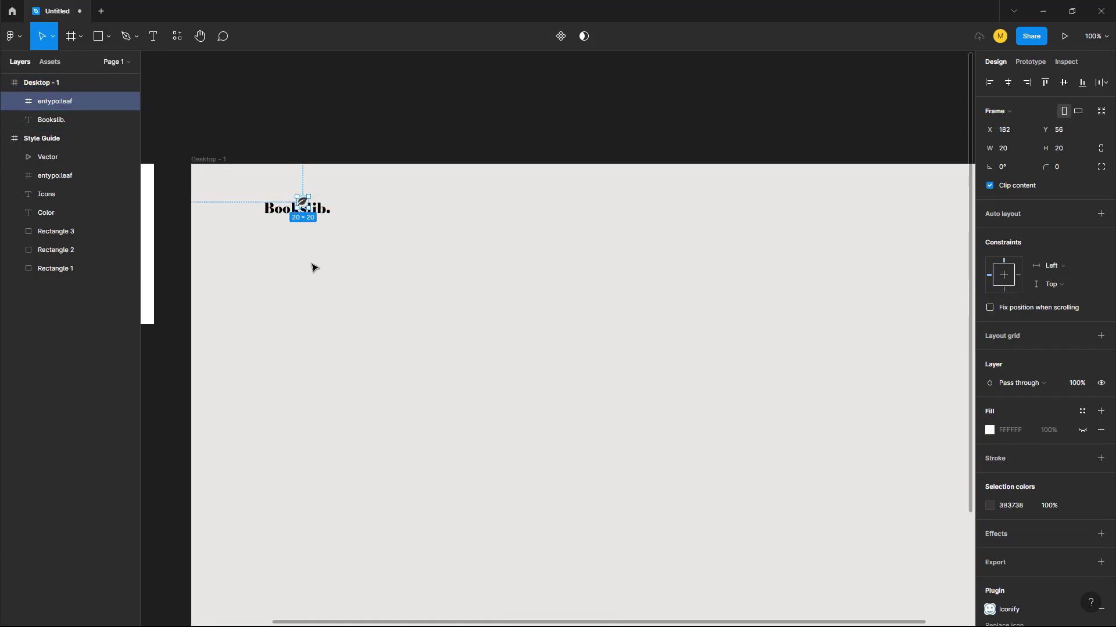
{"action": "left_click", "coordinate": [313, 267]}
Recolor the "Bookslib." text with the dark grey 3B3738 sampled from the style guide's first swatch
{"action": "left_click", "coordinate": [321, 214]}
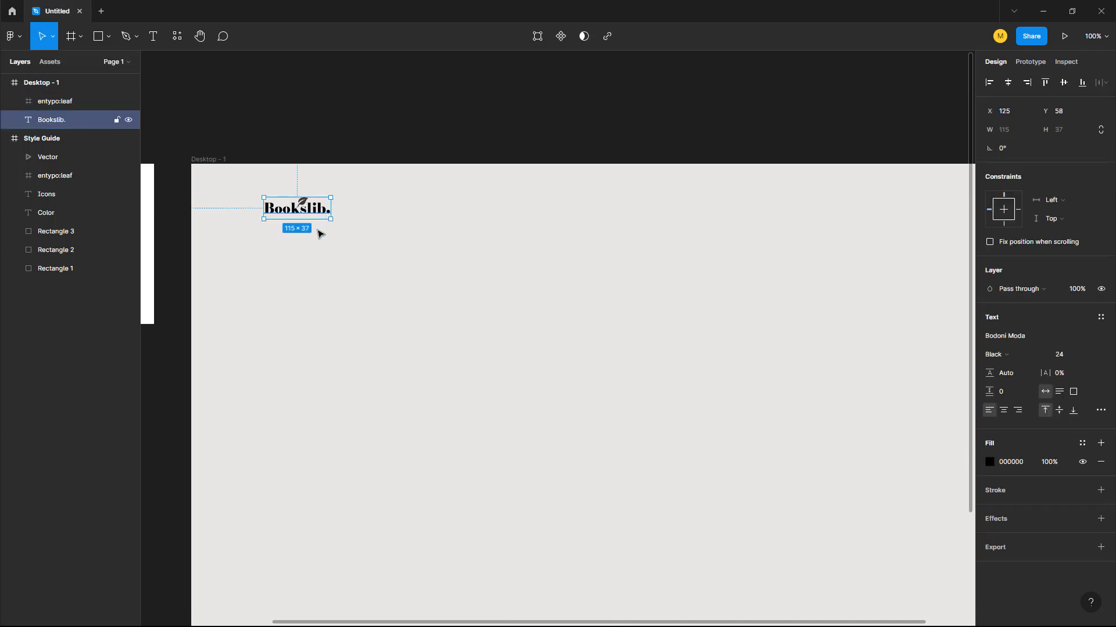
{"action": "scroll", "coordinate": [305, 266], "scroll_direction": "left", "scroll_amount": 5}
{"action": "key", "text": "i"}
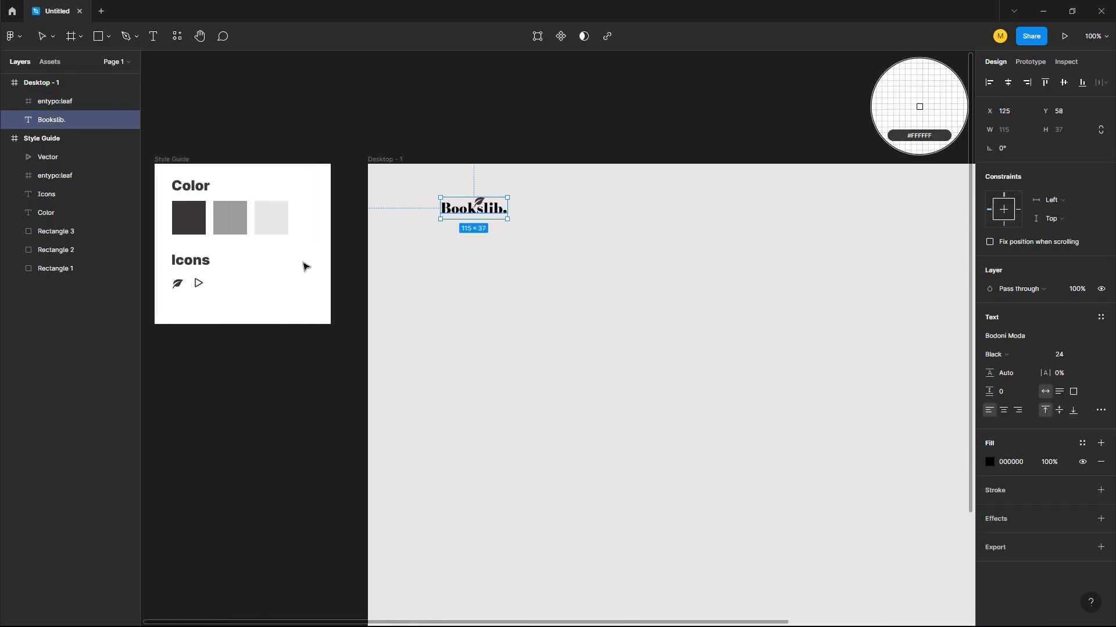
{"action": "left_click", "coordinate": [192, 219]}
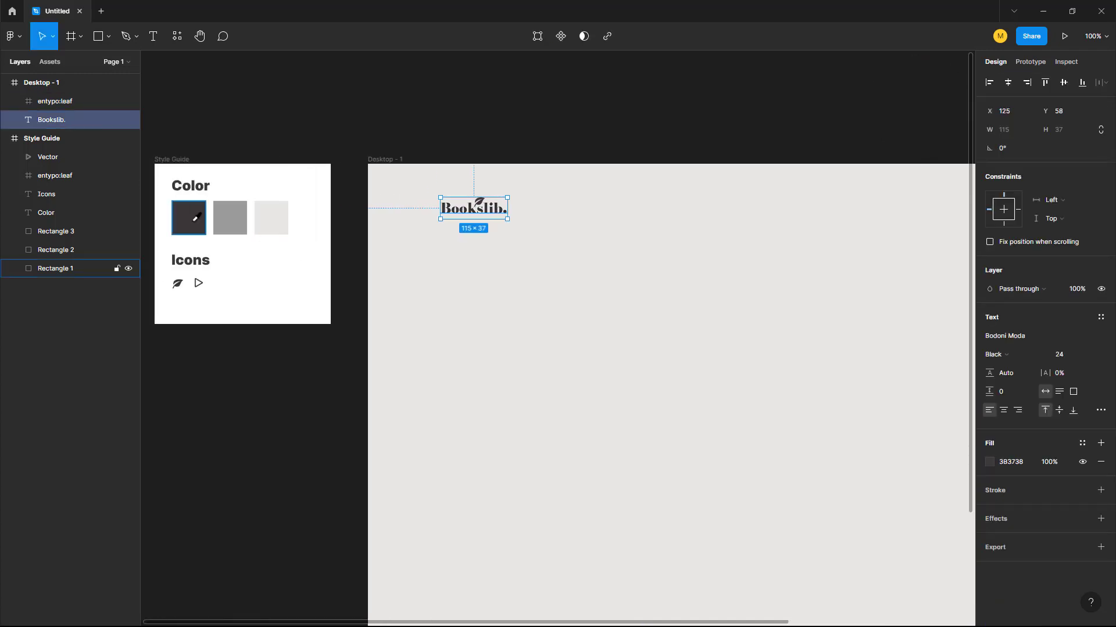
{"action": "left_click", "coordinate": [609, 286]}
Group the leaf icon with the "Bookslib." text and align the group to the left edge of the Desktop - 1 frame
{"action": "scroll", "coordinate": [607, 287], "scroll_direction": "right", "scroll_amount": 2}
{"action": "scroll", "coordinate": [607, 286], "scroll_direction": "right", "scroll_amount": 2}
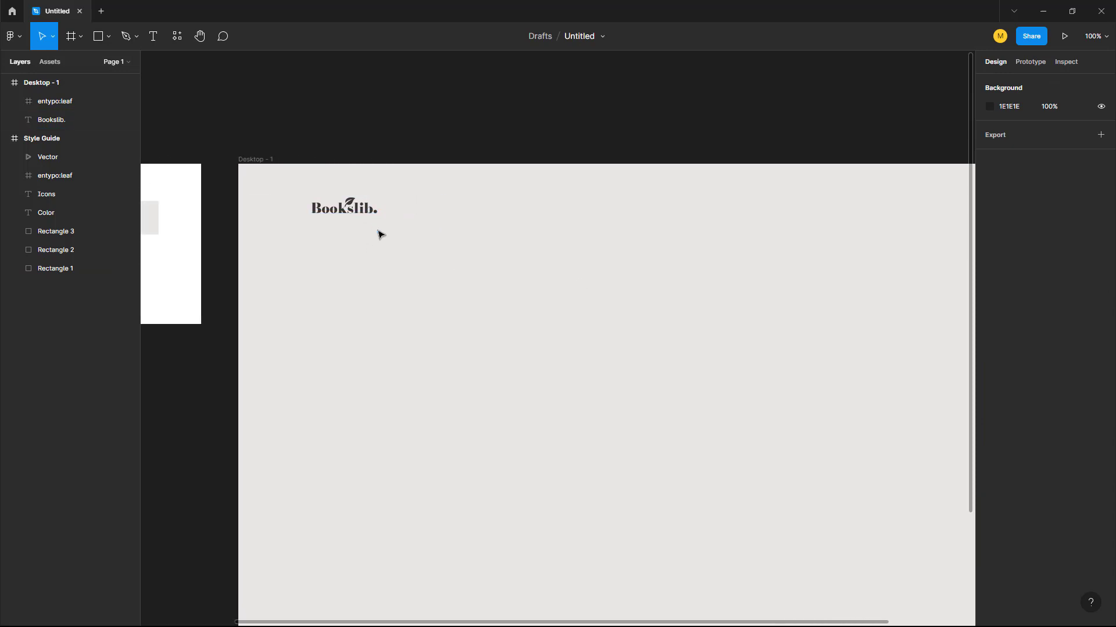
{"action": "left_click", "coordinate": [362, 215]}
{"action": "left_click", "coordinate": [406, 273]}
{"action": "left_click_drag", "start_coordinate": [381, 230], "coordinate": [308, 192]}
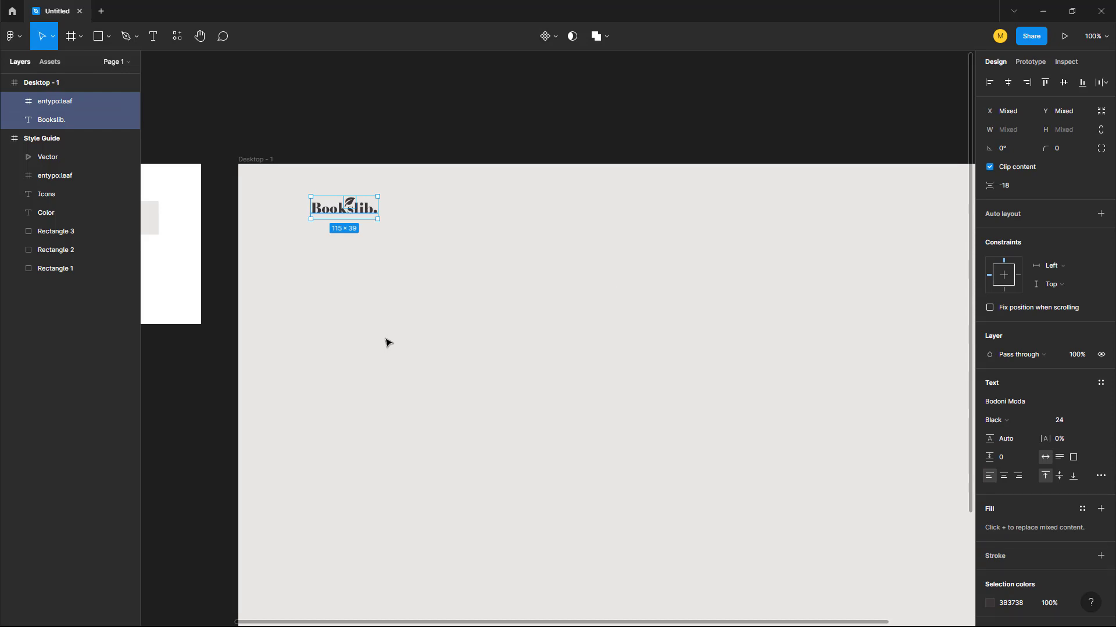
{"action": "key", "text": "ctrl+g"}
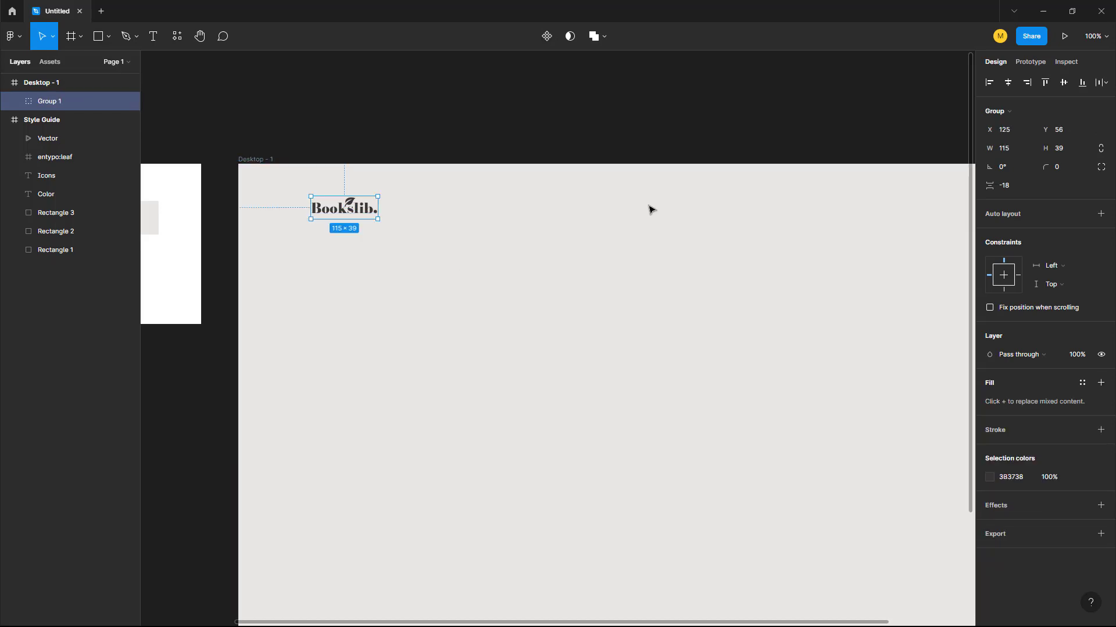
{"action": "left_click", "coordinate": [989, 82]}
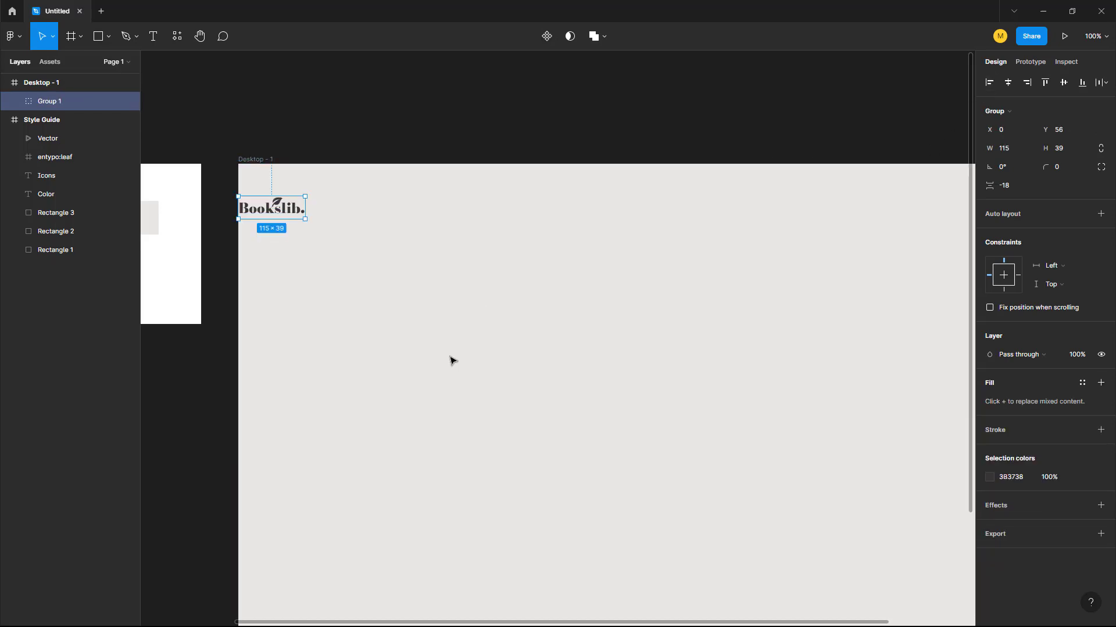
{"action": "left_click", "coordinate": [475, 365]}
Add a "Books" text below the logo's level, near the upper middle of the Desktop - 1 frame
{"action": "scroll", "coordinate": [583, 384], "scroll_direction": "right", "scroll_amount": 2}
{"action": "scroll", "coordinate": [583, 384], "scroll_direction": "right", "scroll_amount": 1}
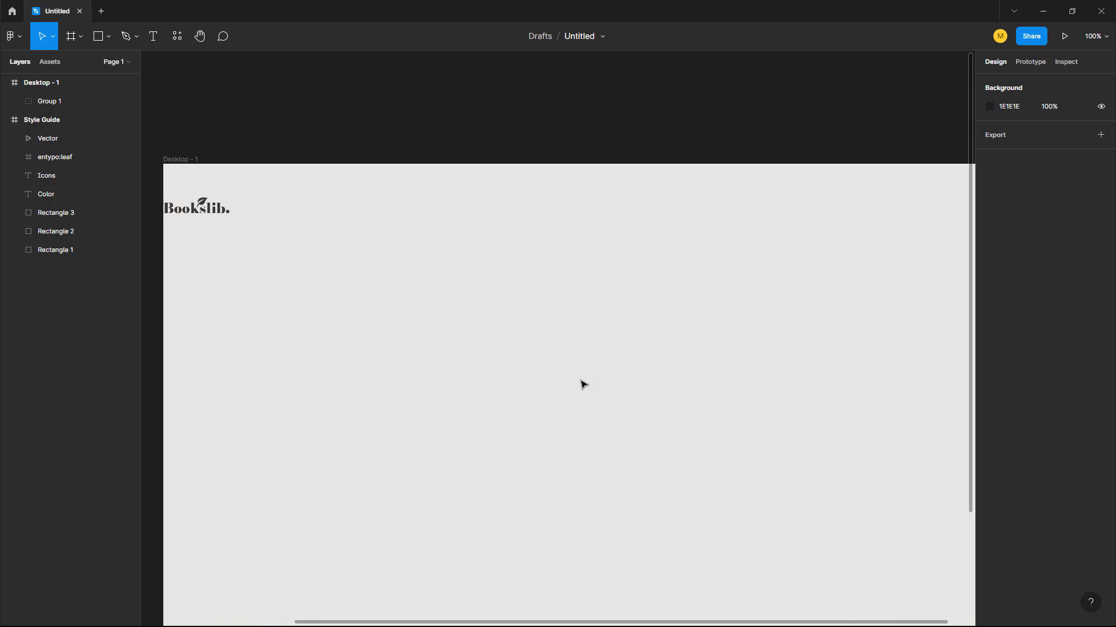
{"action": "key", "text": "t"}
{"action": "left_click", "coordinate": [499, 265]}
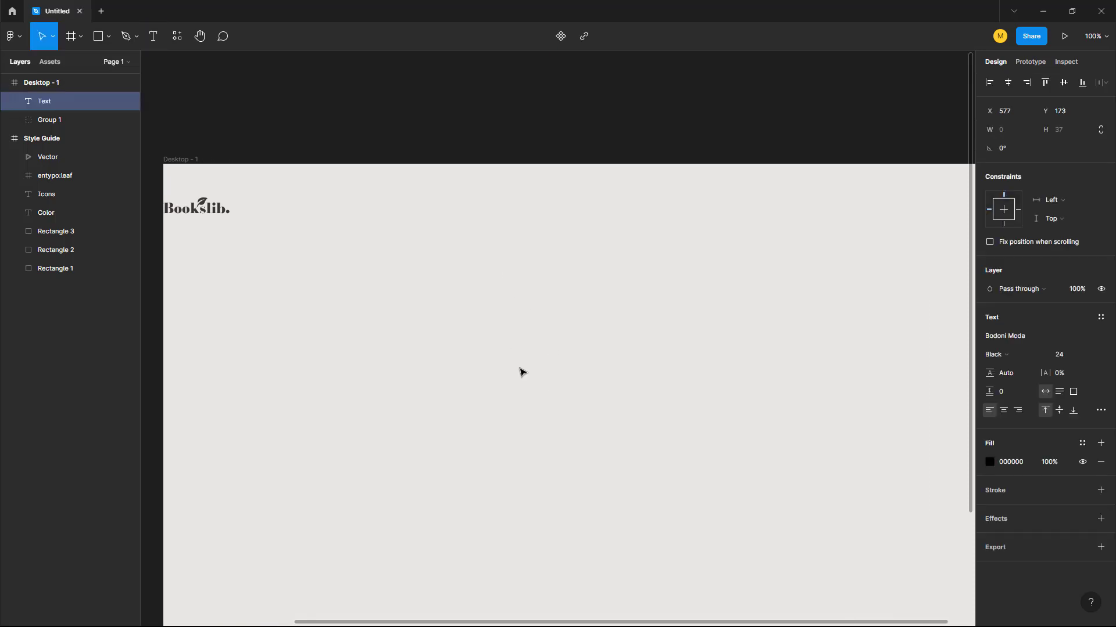
{"action": "type", "text": "Books"}
{"action": "key", "text": "Escape"}
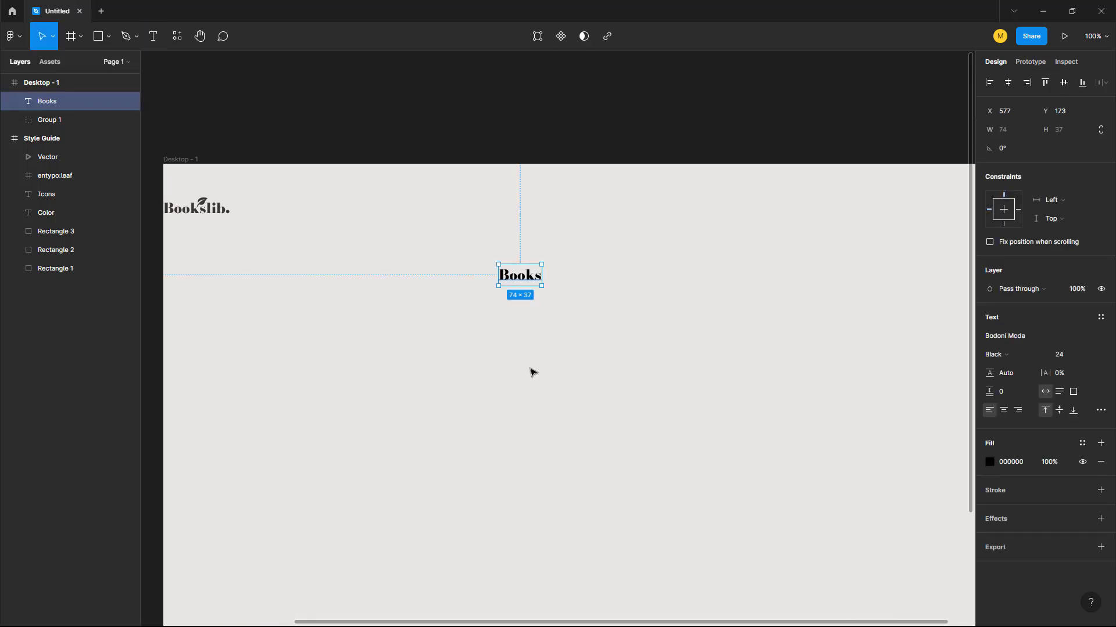
Set the "Books" text's font to Nunito with the SemiBold weight
{"action": "left_click", "coordinate": [1008, 338]}
{"action": "type", "text": "nu"}
{"action": "key", "text": "Return"}
{"action": "left_click", "coordinate": [1011, 355]}
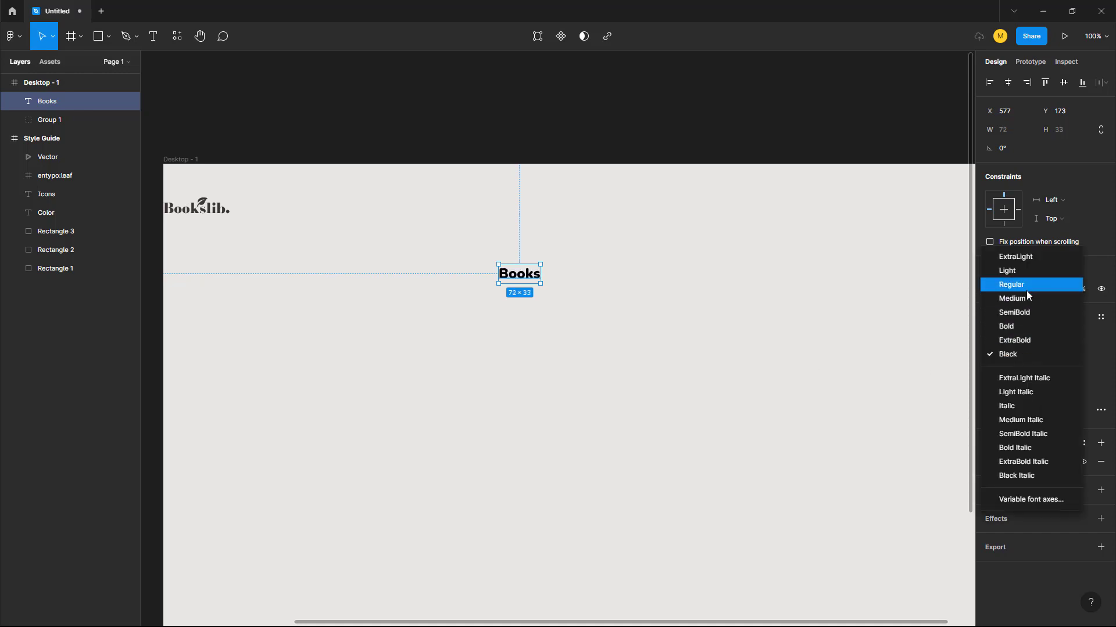
{"action": "left_click", "coordinate": [1022, 314]}
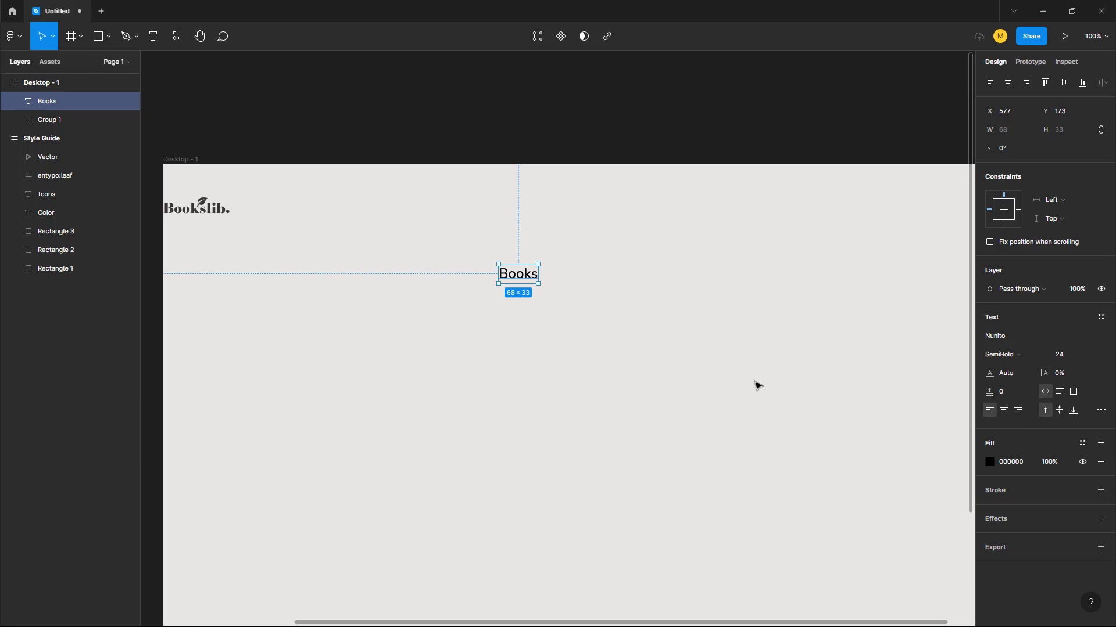
Set the "Books" text's fill to the dark grey document color 3B3738 and its weight to Bold
{"action": "left_click", "coordinate": [989, 461]}
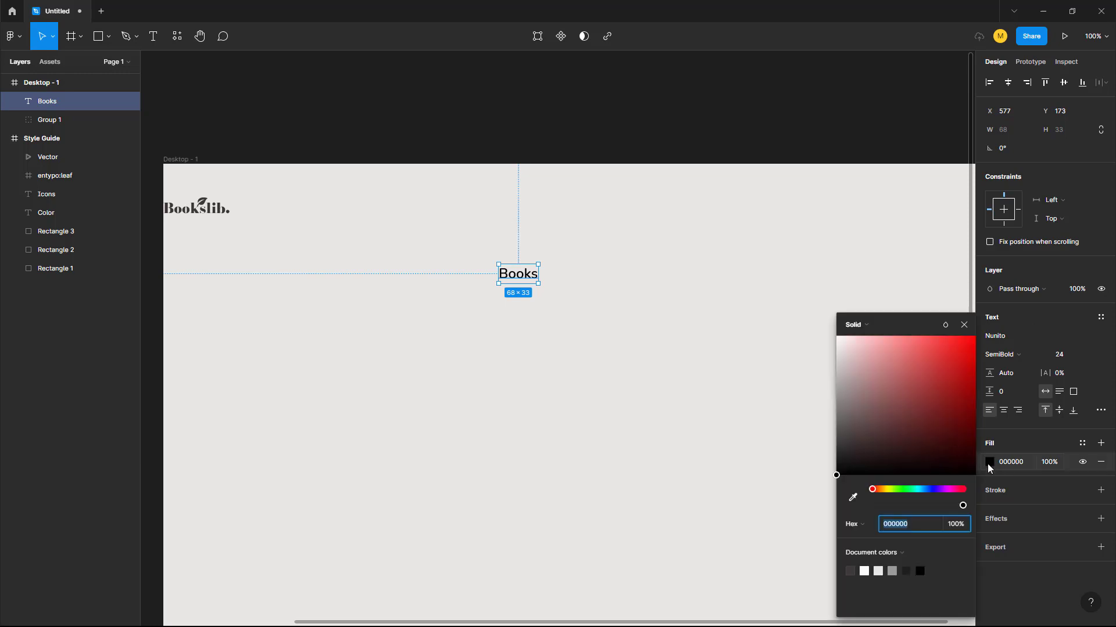
{"action": "left_click", "coordinate": [851, 570]}
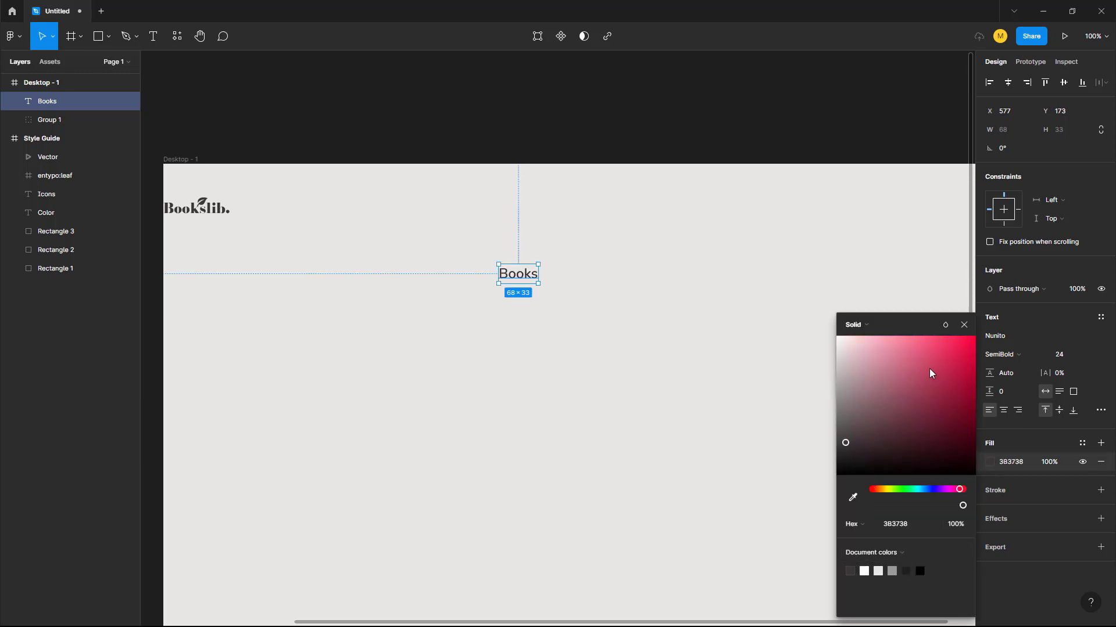
{"action": "left_click", "coordinate": [965, 326]}
{"action": "left_click", "coordinate": [1001, 354]}
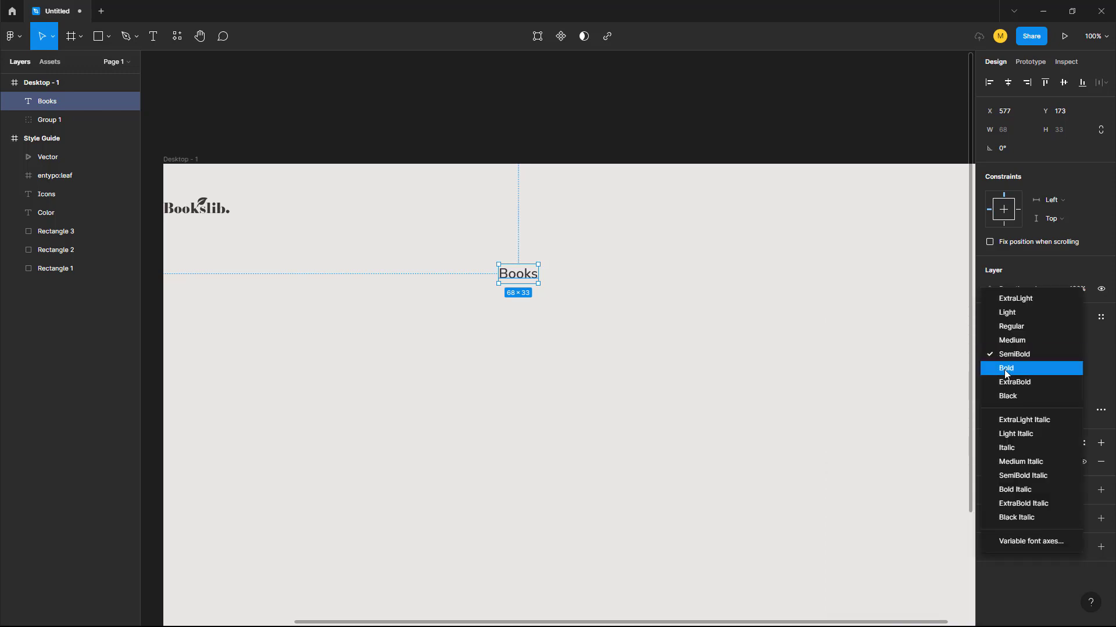
{"action": "left_click", "coordinate": [1000, 368]}
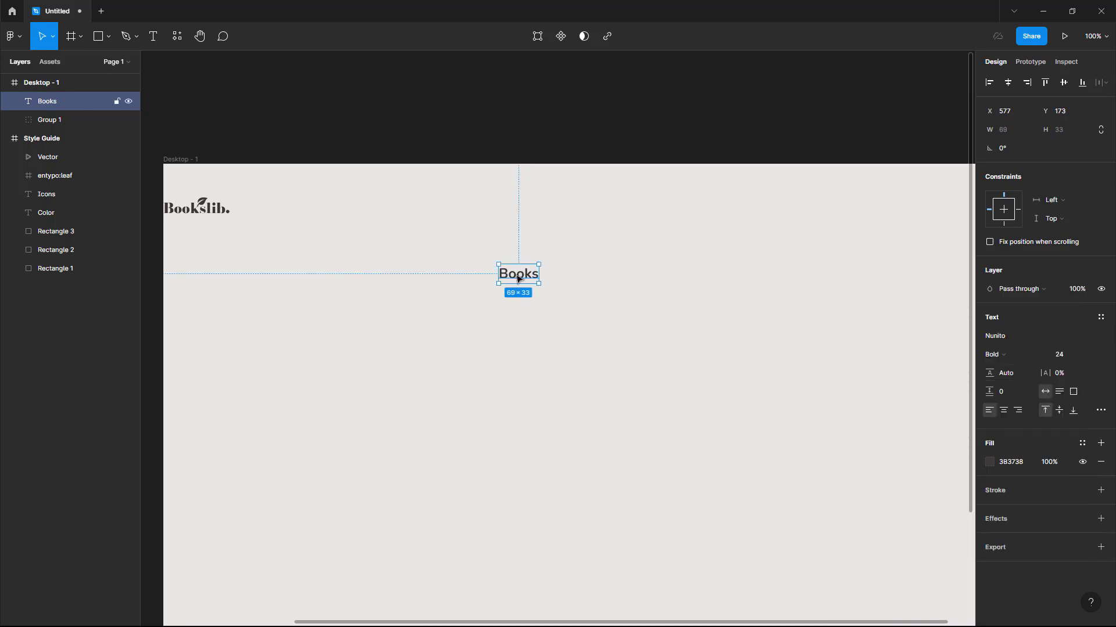
Move the "Books" text up near the logo's level, about X 720, Y 71, and set its font size to 20
{"action": "left_click_drag", "start_coordinate": [516, 277], "coordinate": [600, 219]}
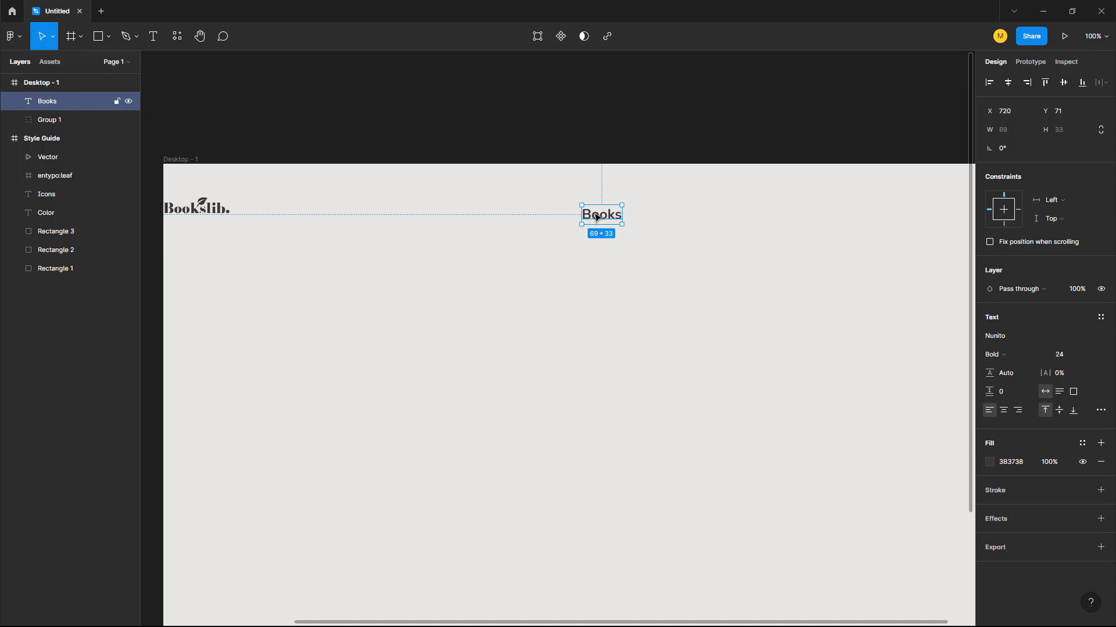
{"action": "left_click", "coordinate": [1067, 358]}
{"action": "type", "text": "20"}
{"action": "key", "text": "Return"}
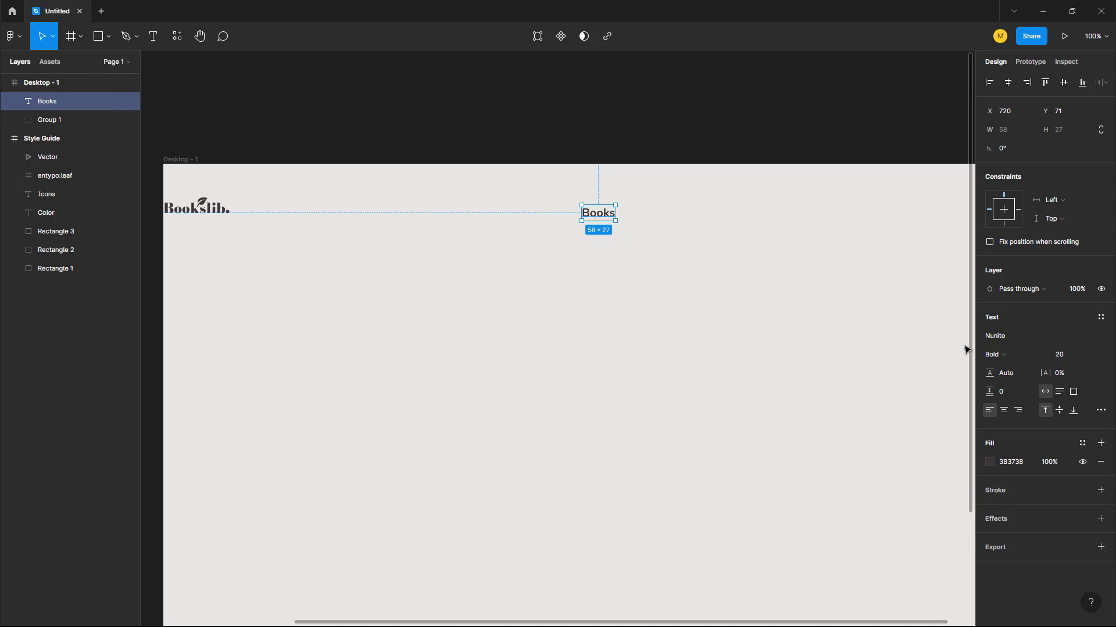
Set the "Books" text's font weight to Black and keep the text selected
{"action": "left_click", "coordinate": [992, 354]}
{"action": "left_click", "coordinate": [999, 382]}
{"action": "left_click", "coordinate": [721, 306]}
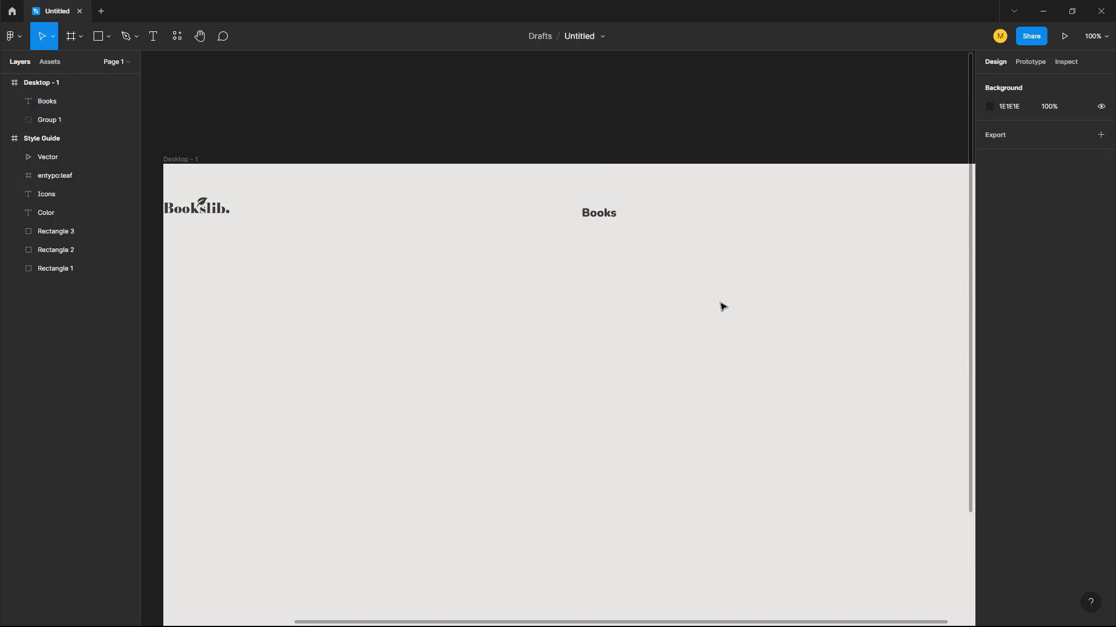
{"action": "left_click", "coordinate": [599, 215]}
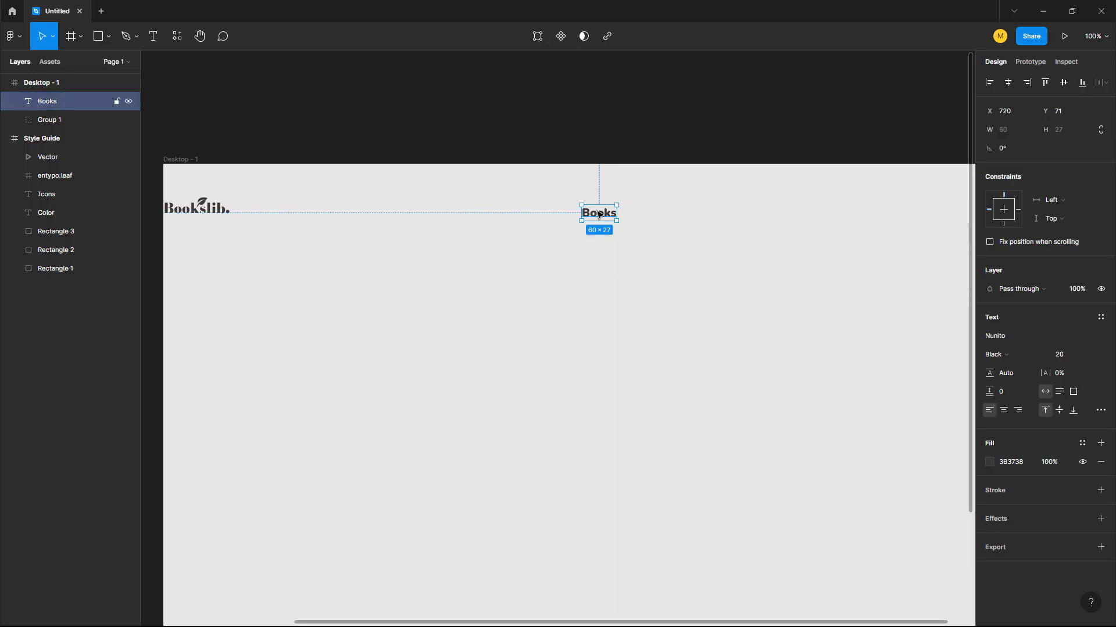
Change the "Books" text's font weight to Bold and deselect it
{"action": "left_click", "coordinate": [993, 362]}
{"action": "left_click", "coordinate": [998, 324]}
{"action": "left_click", "coordinate": [695, 273]}
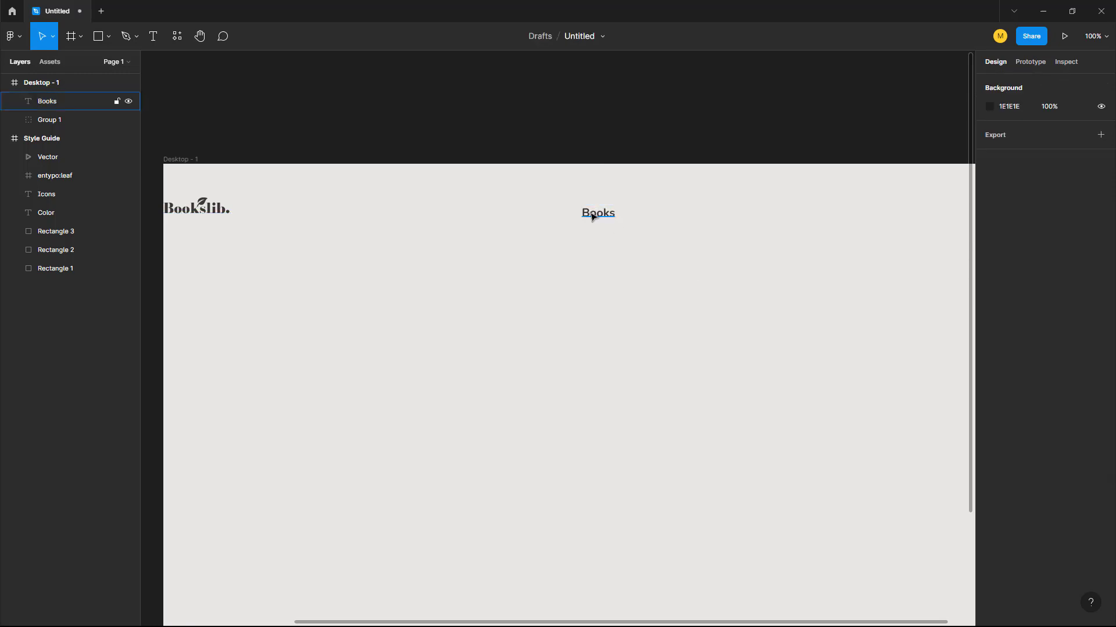
Duplicate the "Books" text to its right at about X 809, Y 71 and change the copy's wording to "Blogs"
{"action": "left_click_drag", "start_coordinate": [593, 217], "coordinate": [639, 217]}
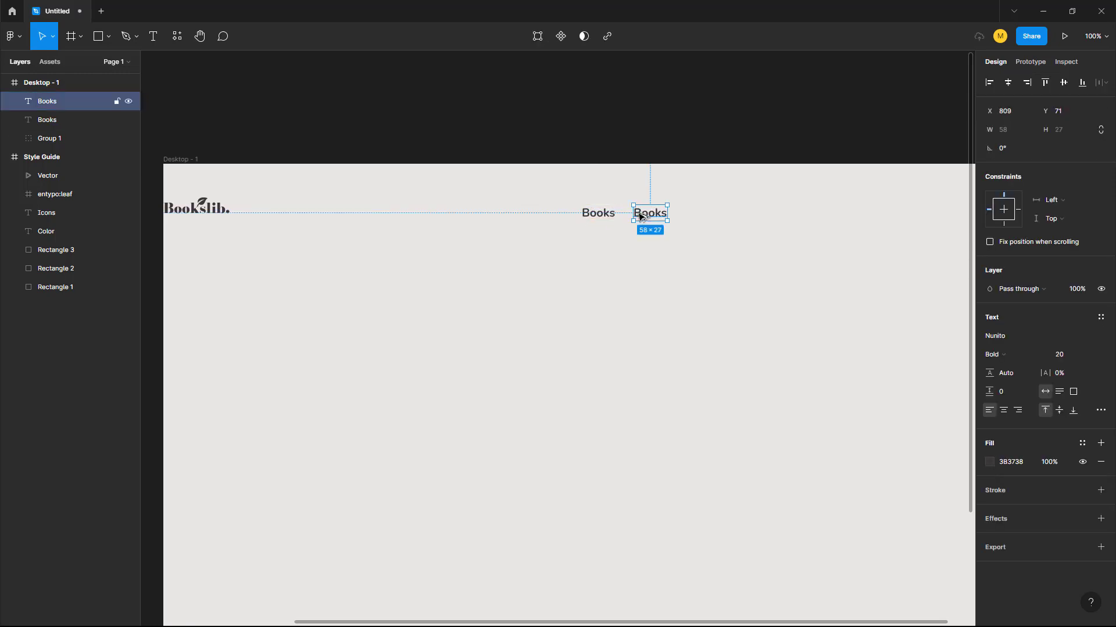
{"action": "key", "text": "Return"}
{"action": "type", "text": "Blogs"}
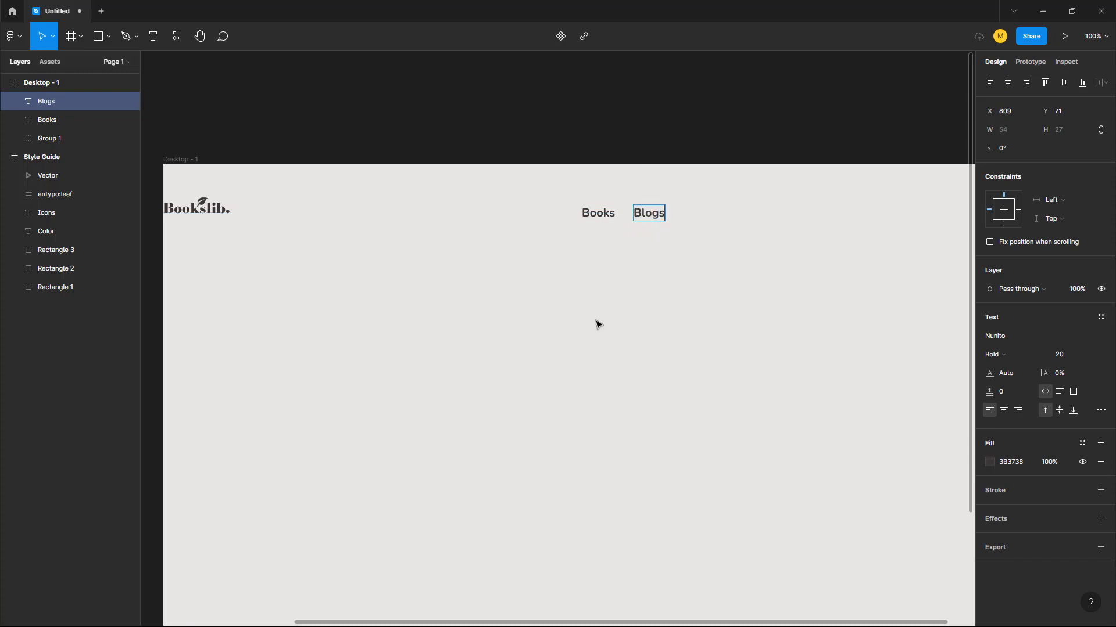
{"action": "key", "text": "Escape"}
Duplicate the "Blogs" text to its right at about X 894, Y 71 and change the copy's wording to "About Us"
{"action": "left_click_drag", "start_coordinate": [647, 217], "coordinate": [697, 218]}
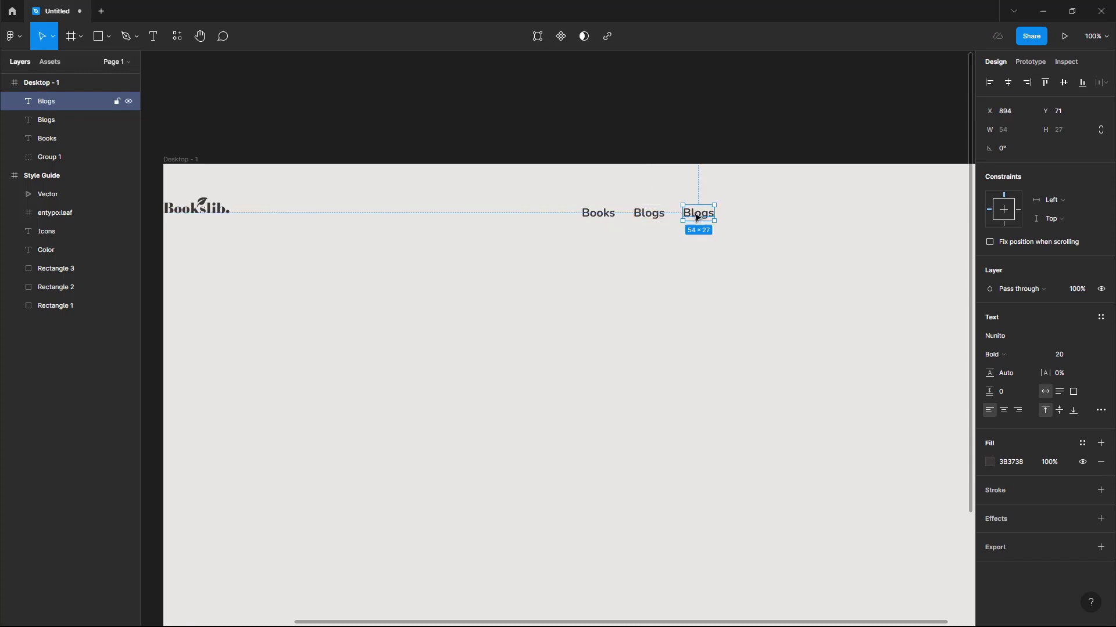
{"action": "key", "text": "Return"}
{"action": "type", "text": "About Us"}
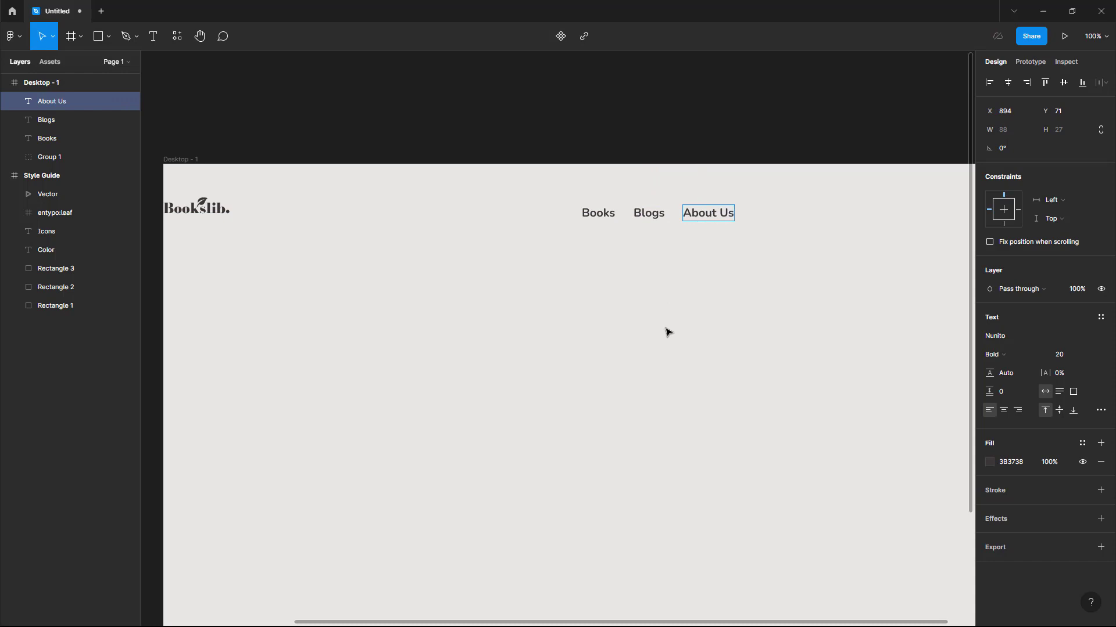
{"action": "key", "text": "Escape"}
Combine the "Books", "Blogs" and "About Us" texts into a horizontal auto layout with 32 spacing between items
{"action": "left_click", "coordinate": [649, 216], "text": "shift"}
{"action": "left_click", "coordinate": [588, 215], "text": "shift"}
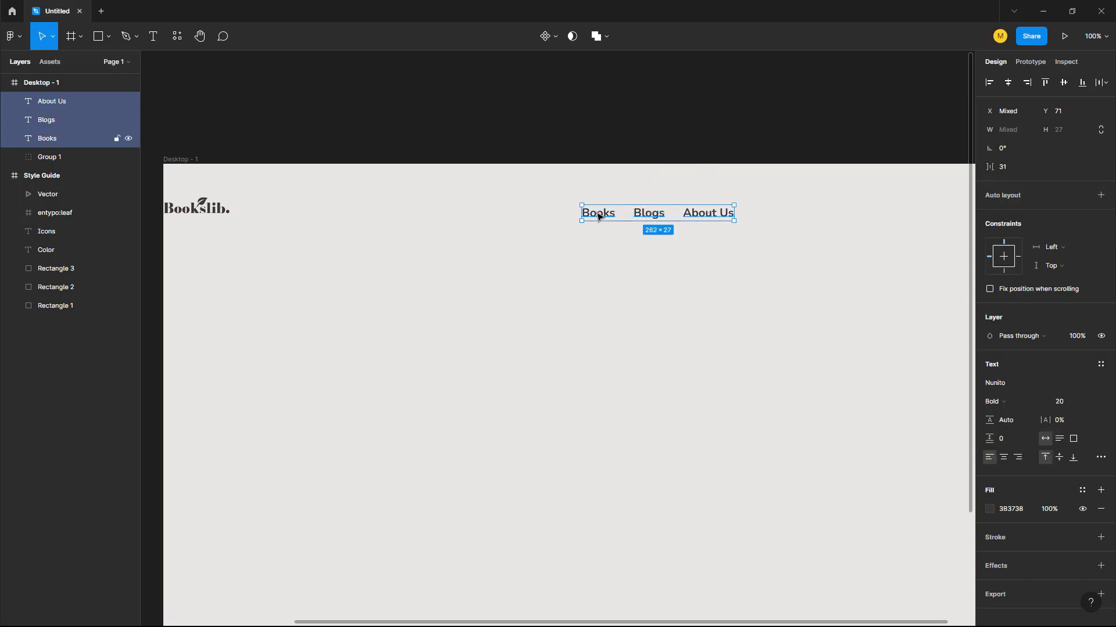
{"action": "key", "text": "shift+a"}
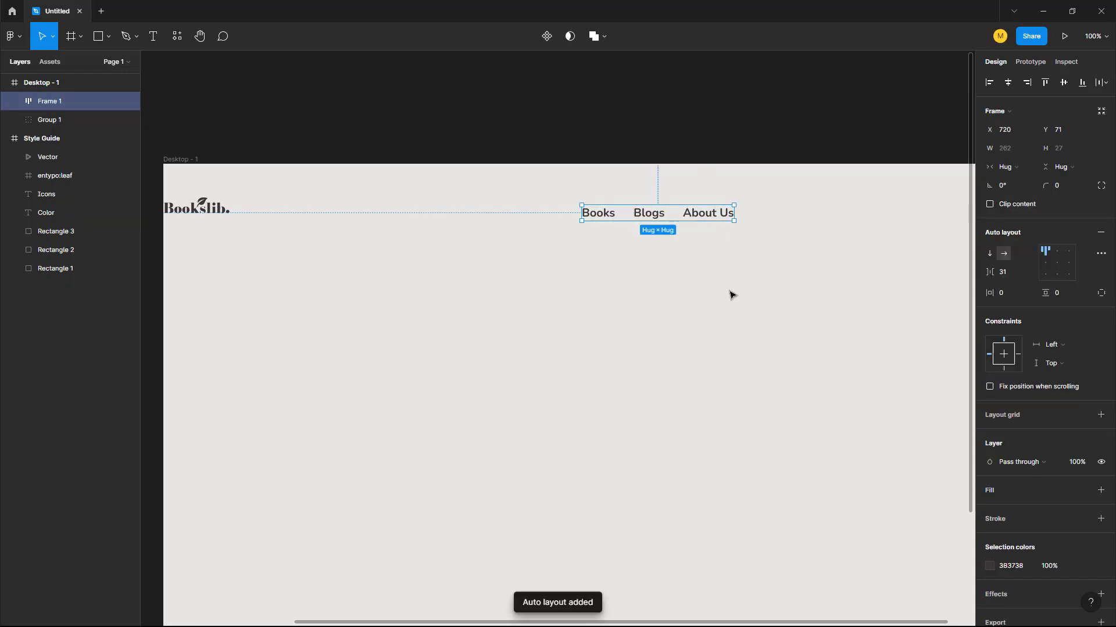
{"action": "left_click", "coordinate": [1011, 270]}
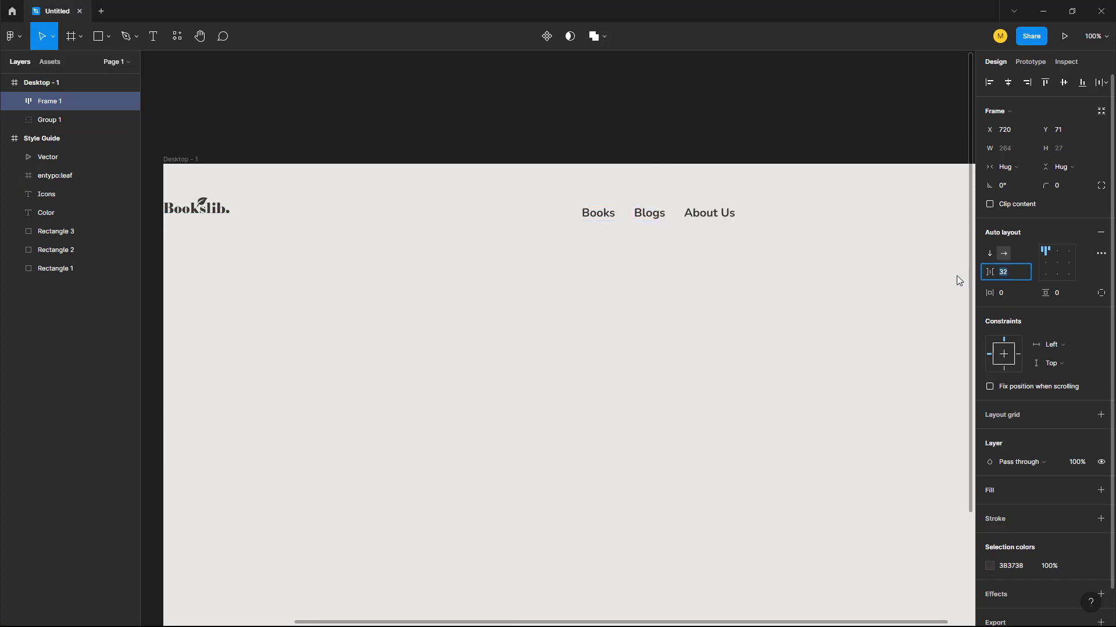
{"action": "key", "text": "Up"}
{"action": "key", "text": "Return"}
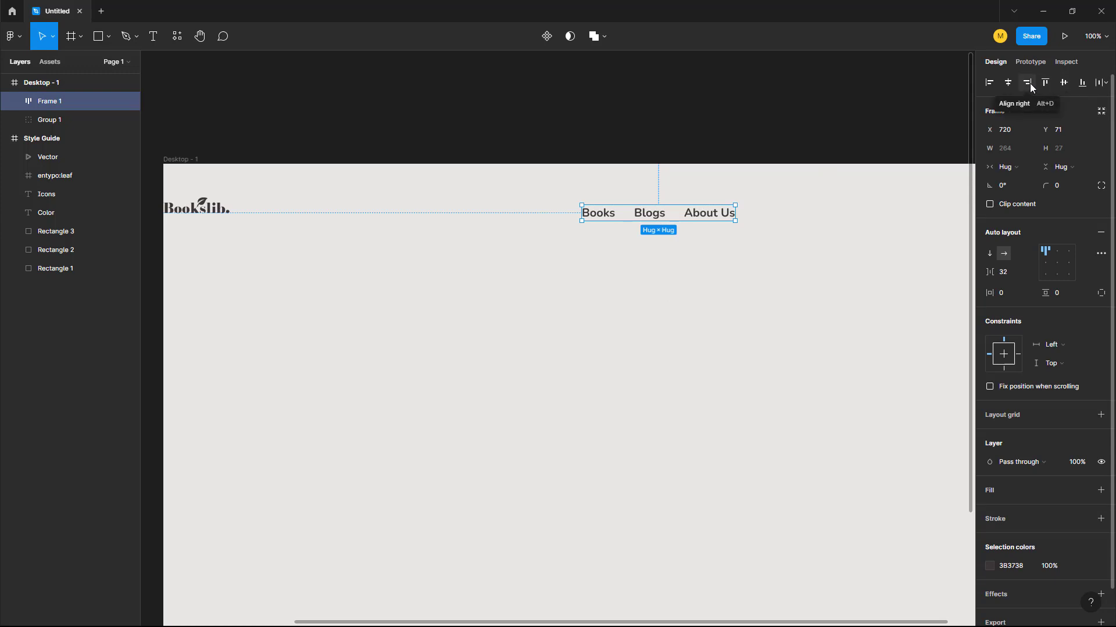
Align the navigation links to the desktop frame's right edge and wrap them with the logo in one auto layout
{"action": "left_click", "coordinate": [1027, 84]}
{"action": "scroll", "coordinate": [674, 298], "scroll_direction": "down", "scroll_amount": 2}
{"action": "left_click", "coordinate": [280, 222], "text": "shift"}
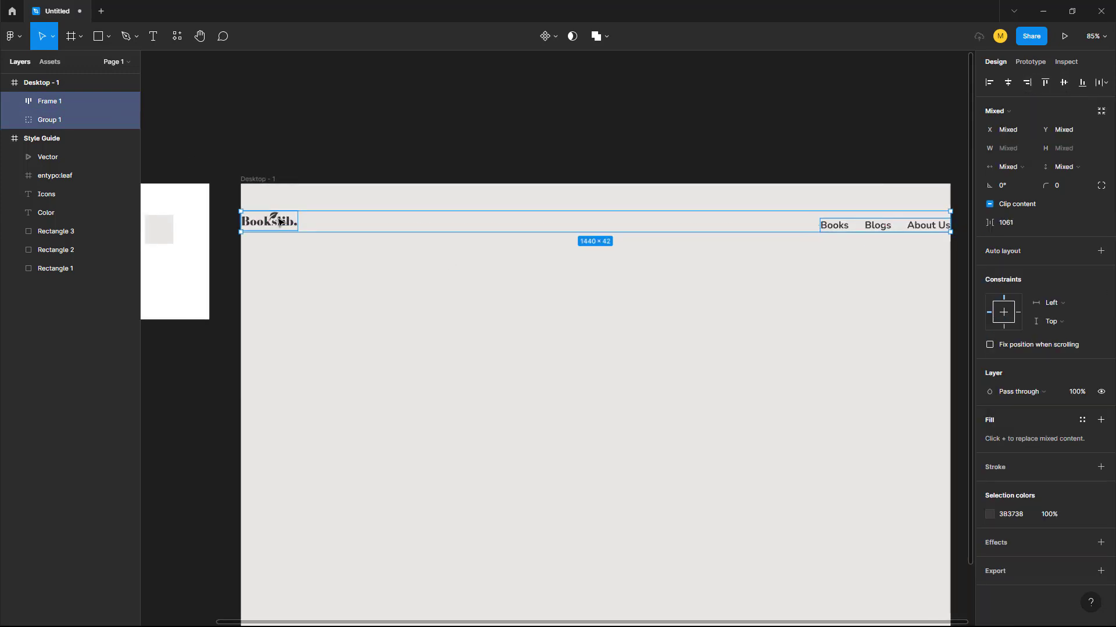
{"action": "key", "text": "shift+a"}
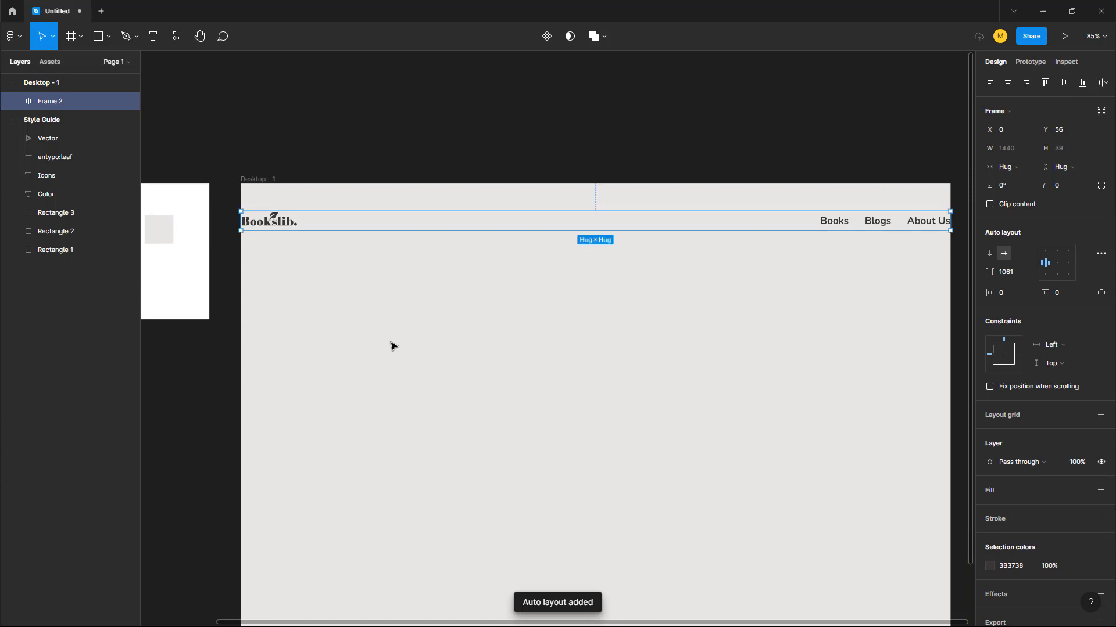
Set the header auto layout's item spacing to Auto and its horizontal padding to 140
{"action": "left_click", "coordinate": [1020, 273]}
{"action": "type", "text": "au"}
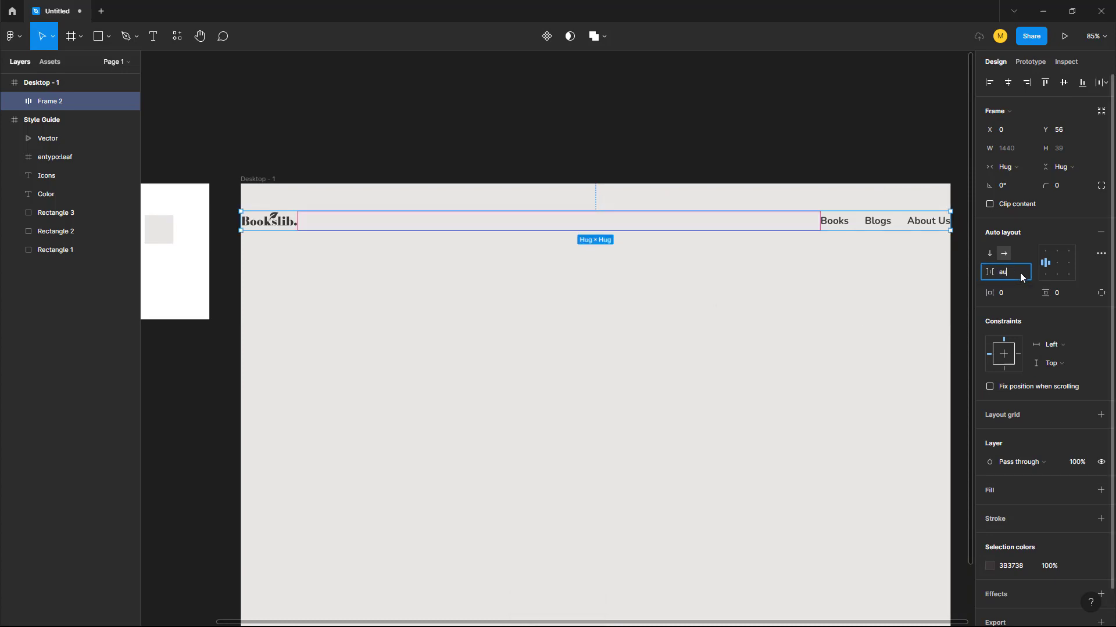
{"action": "type", "text": "to"}
{"action": "left_click", "coordinate": [1013, 292]}
{"action": "type", "text": "14"}
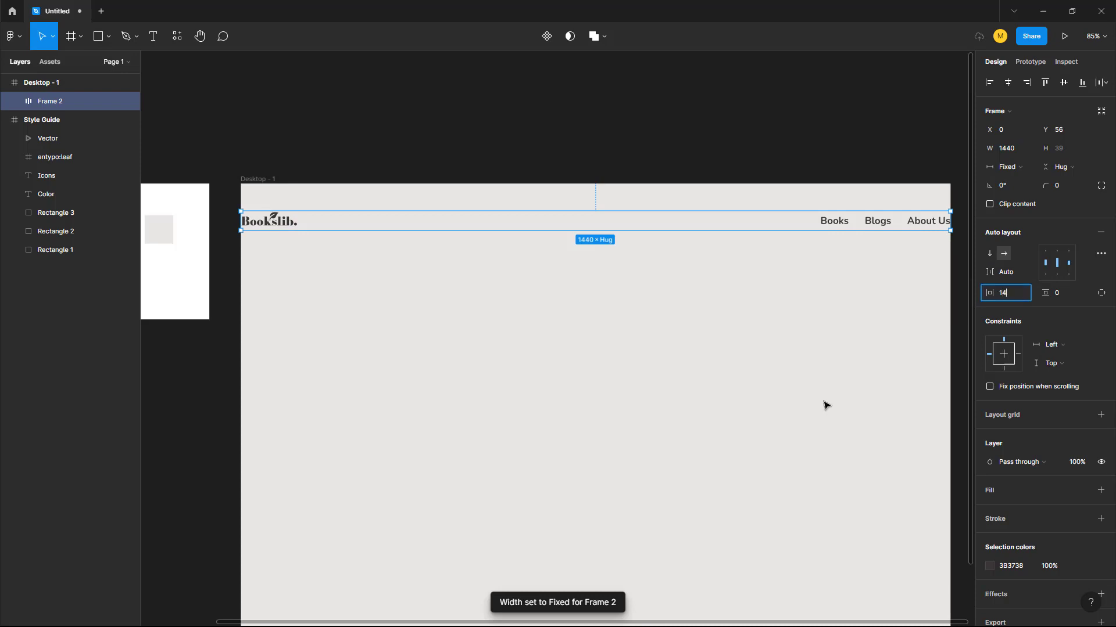
{"action": "key", "text": "Return"}
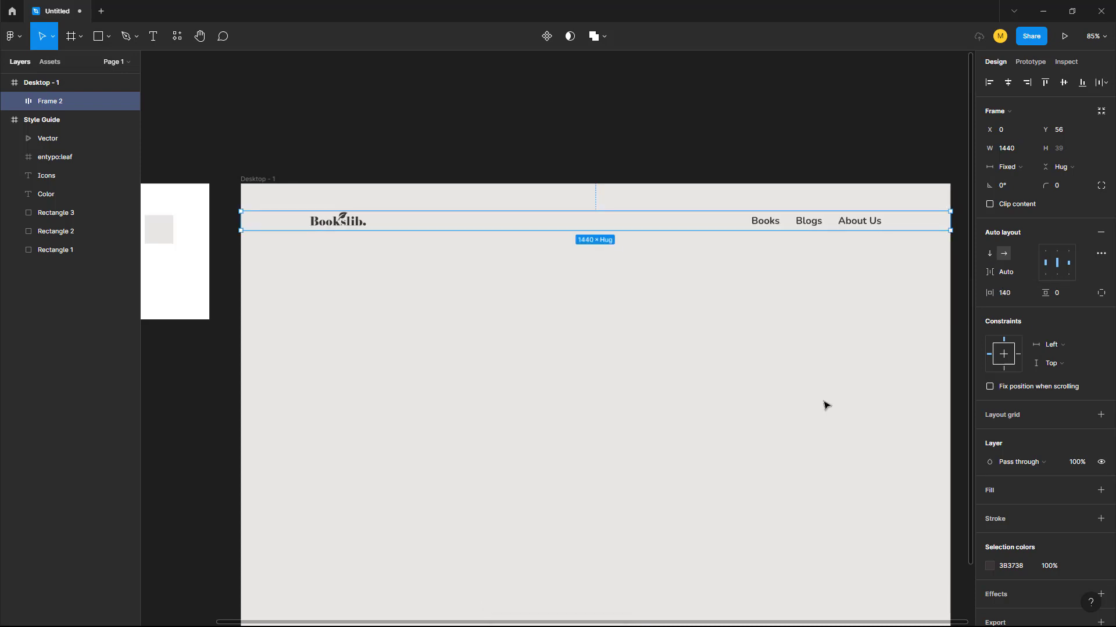
Set the header auto layout's vertical padding to 32
{"action": "scroll", "coordinate": [825, 405], "scroll_direction": "down", "scroll_amount": 1}
{"action": "left_click", "coordinate": [1062, 293]}
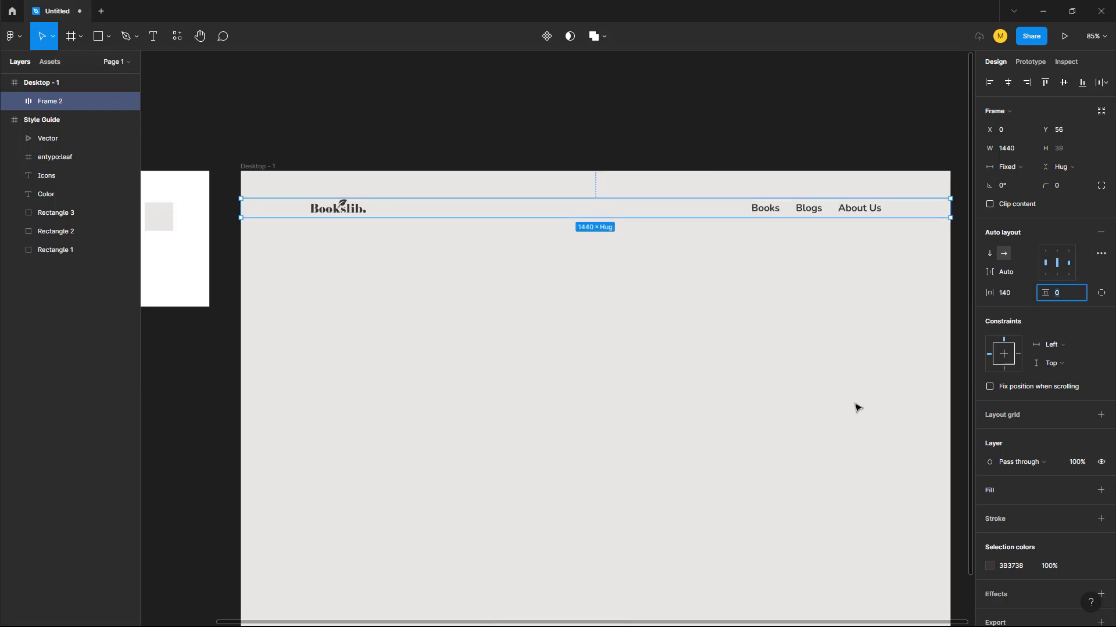
{"action": "type", "text": "32"}
{"action": "key", "text": "Return"}
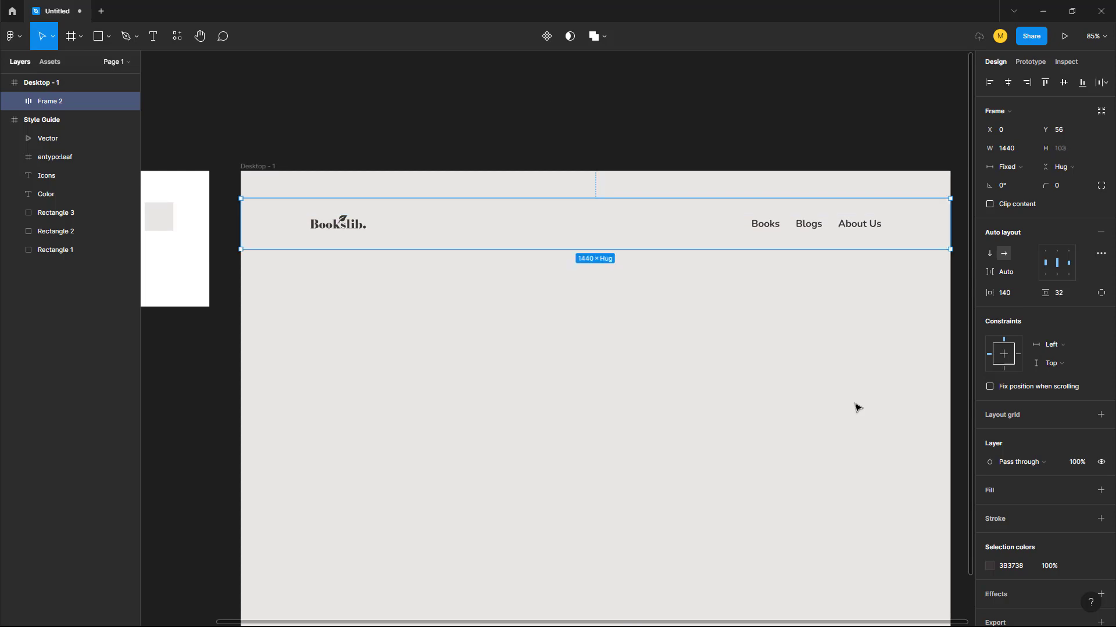
Set the header's vertical padding to 30 and align it to the top edge of the desktop frame
{"action": "left_click", "coordinate": [1073, 292]}
{"action": "type", "text": "30"}
{"action": "key", "text": "Return"}
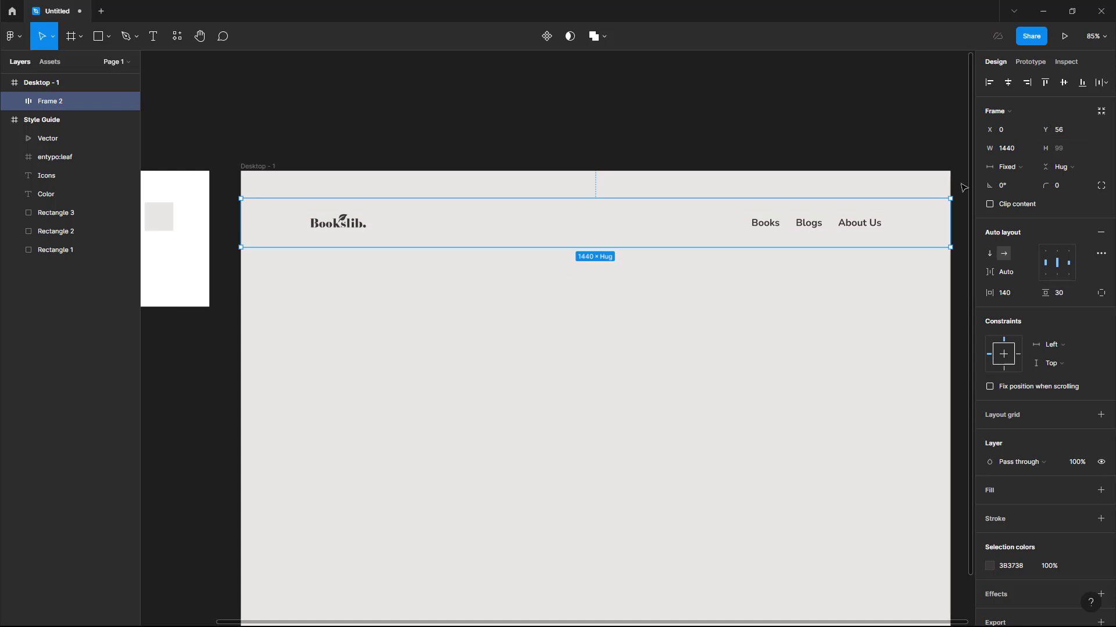
{"action": "left_click", "coordinate": [1045, 81]}
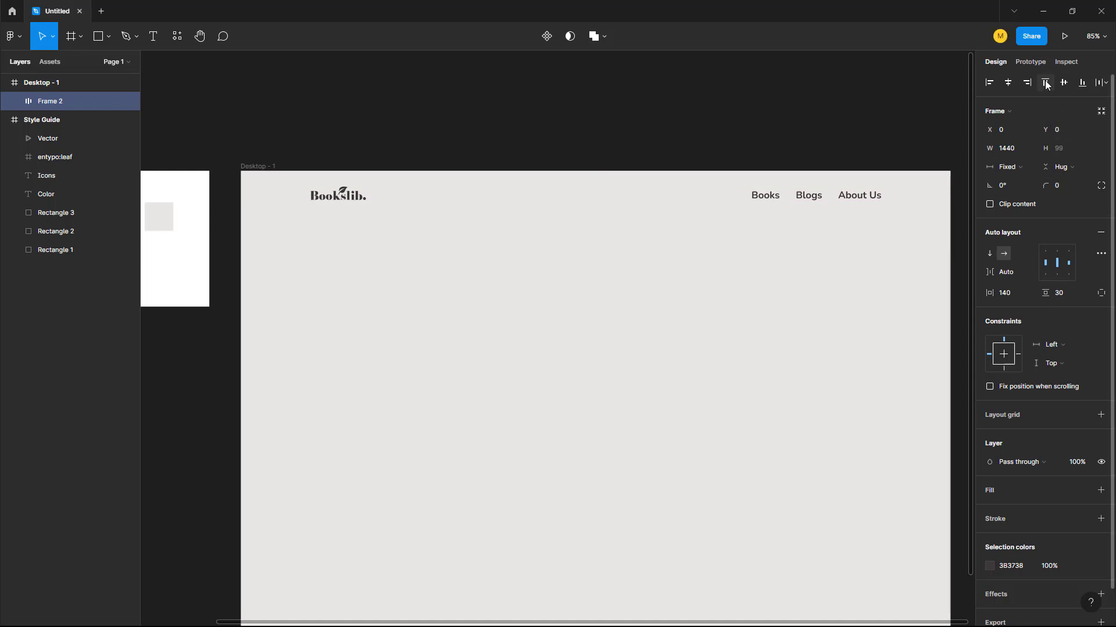
{"action": "left_click", "coordinate": [628, 348]}
{"action": "scroll", "coordinate": [628, 349], "scroll_direction": "down", "scroll_amount": 3}
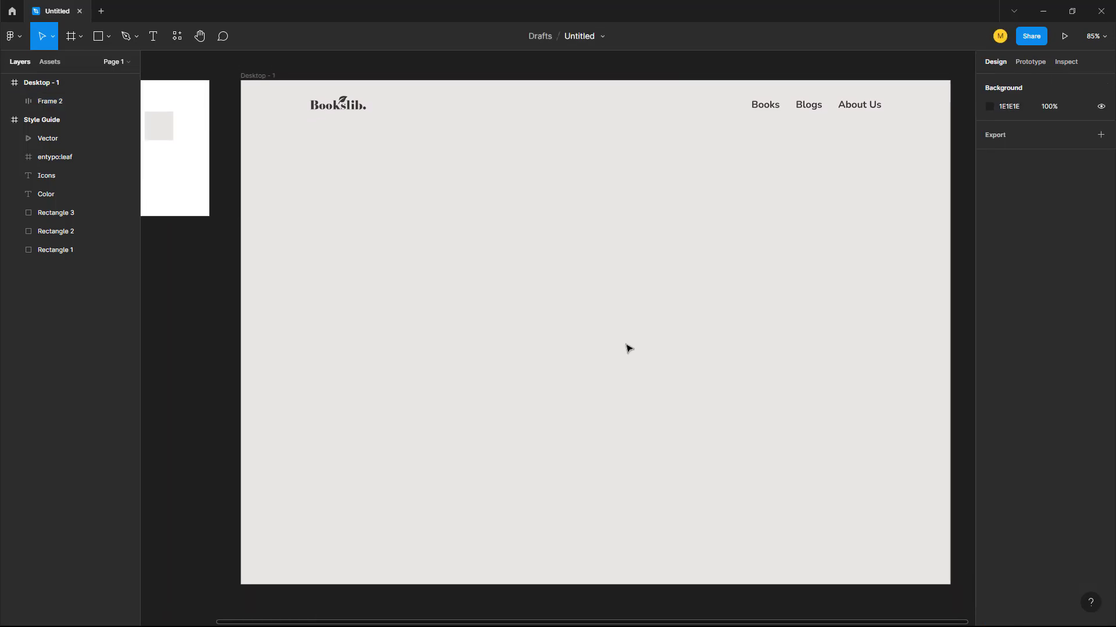
Add a layout grid to the Desktop - 1 frame, switch it to Columns and set the count to 12
{"action": "left_click", "coordinate": [255, 81]}
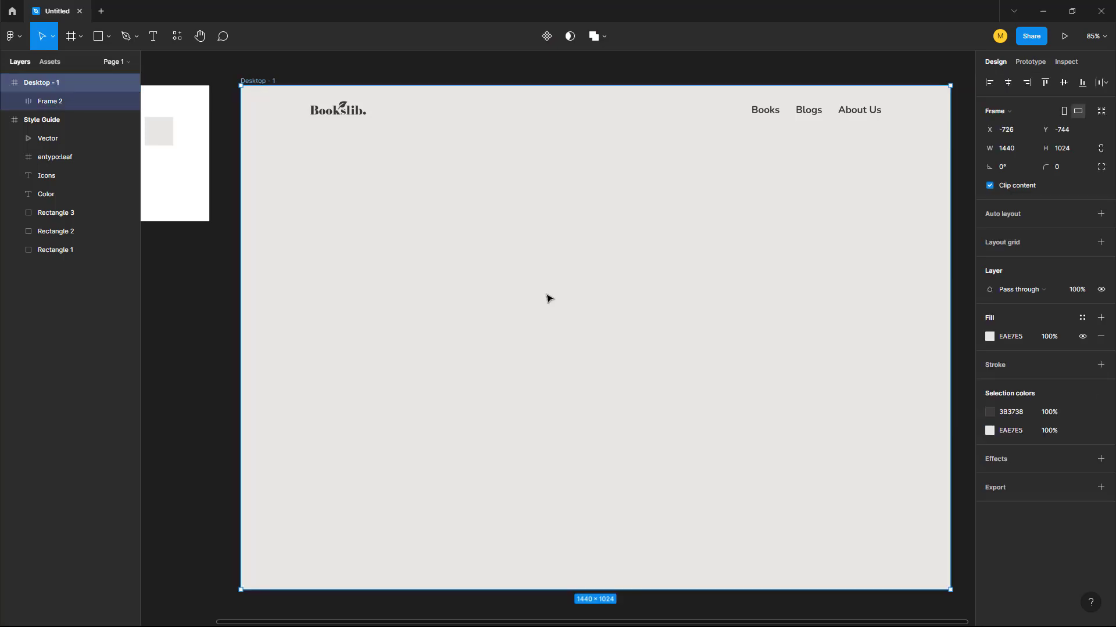
{"action": "left_click", "coordinate": [1014, 244]}
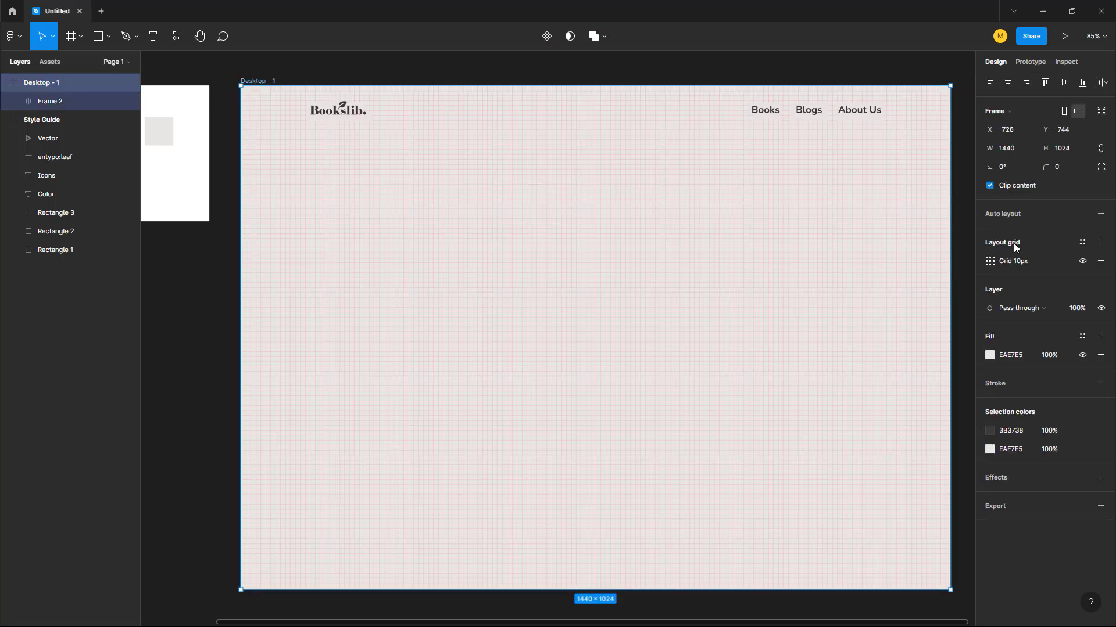
{"action": "left_click", "coordinate": [989, 262]}
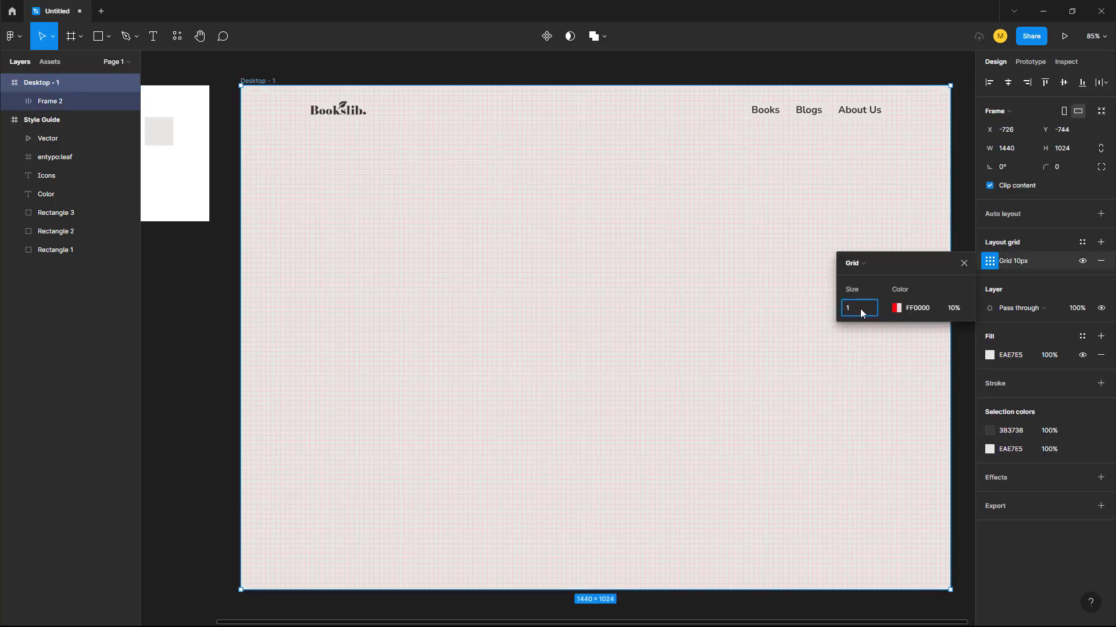
{"action": "left_click", "coordinate": [858, 262]}
{"action": "left_click", "coordinate": [871, 278]}
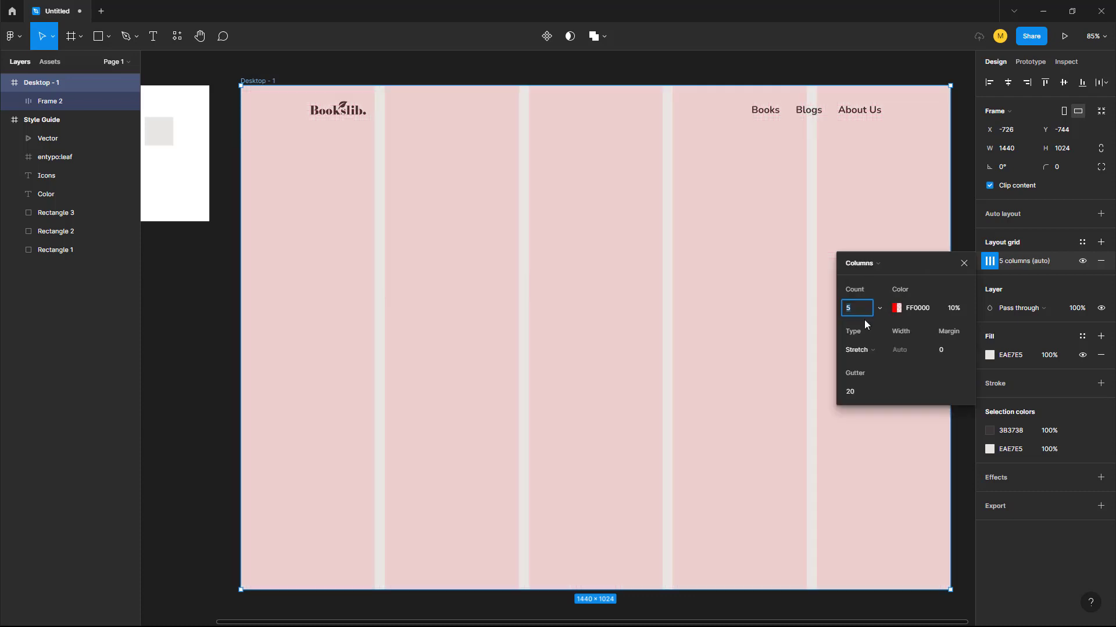
{"action": "type", "text": "12"}
{"action": "key", "text": "Return"}
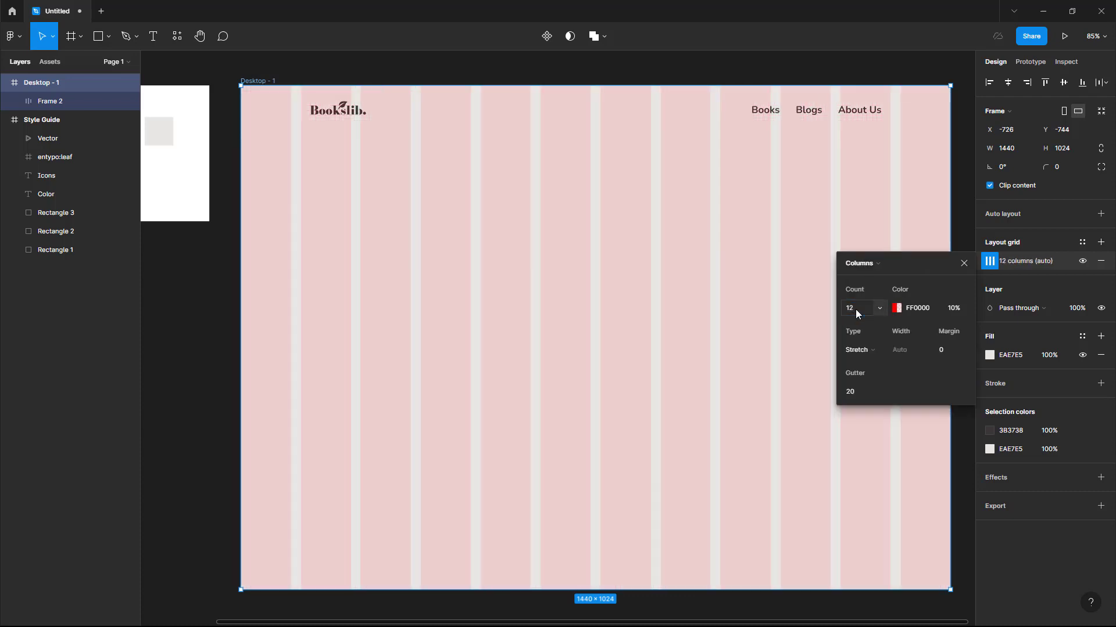
Set the column grid's gutter to 24 and margin to 140, and close the grid settings
{"action": "left_click", "coordinate": [861, 392]}
{"action": "type", "text": "24"}
{"action": "key", "text": "Return"}
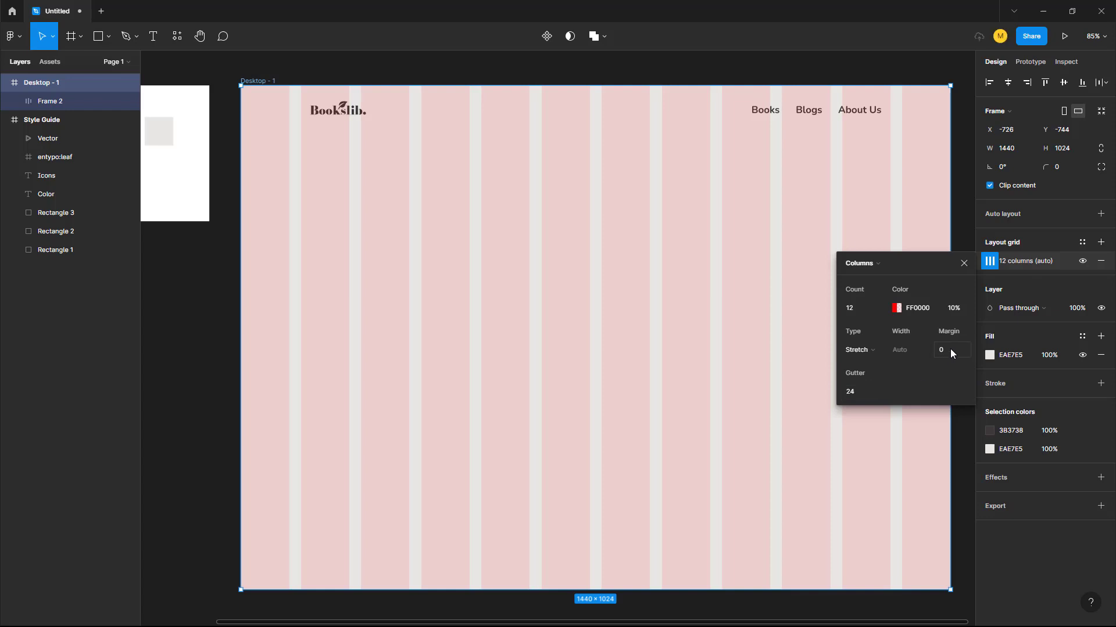
{"action": "left_click", "coordinate": [950, 349]}
{"action": "type", "text": "140"}
{"action": "key", "text": "Return"}
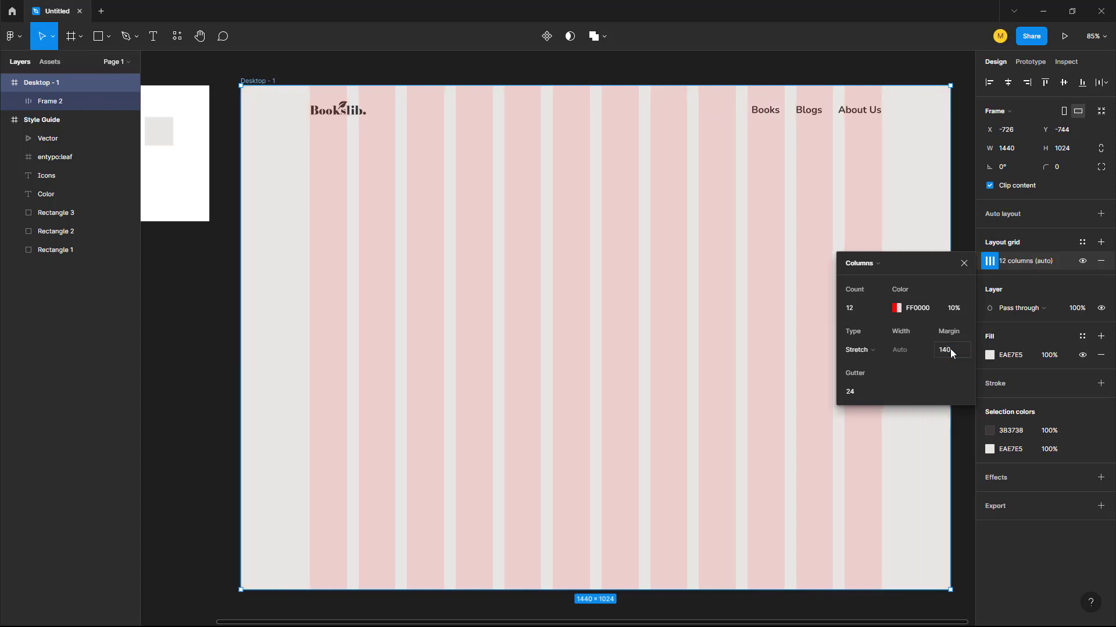
{"action": "left_click", "coordinate": [965, 263]}
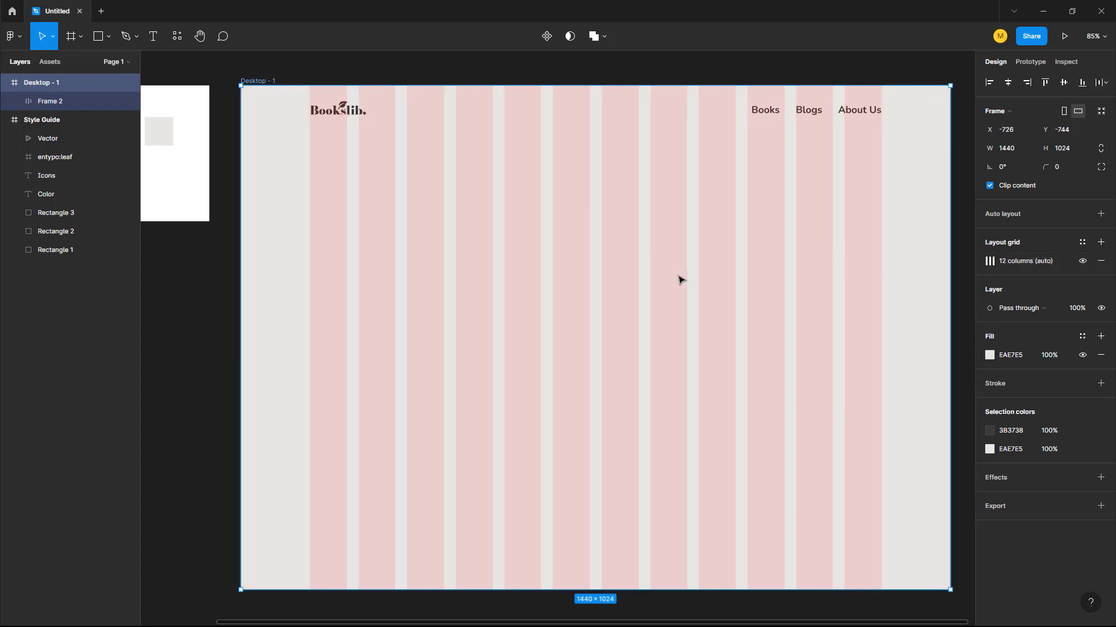
Add the text "Discover books that change your life and way of your thinking" below the logo at about X 159, Y 306
{"action": "left_click", "coordinate": [1095, 36]}
{"action": "left_click", "coordinate": [1046, 148]}
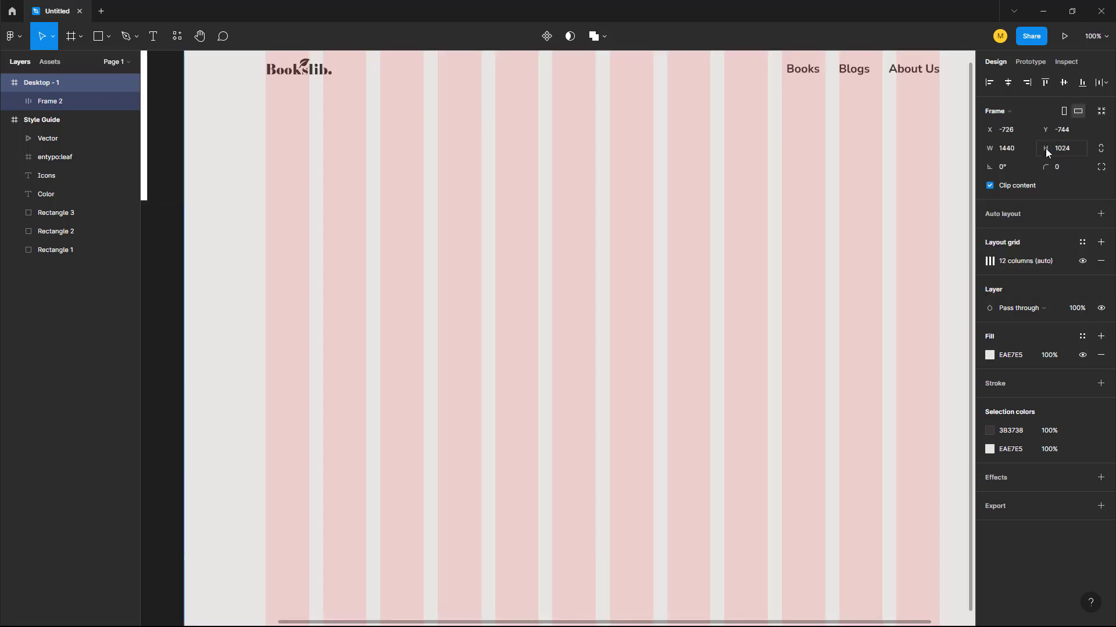
{"action": "left_click", "coordinate": [497, 270]}
{"action": "scroll", "coordinate": [497, 270], "scroll_direction": "down", "scroll_amount": 1}
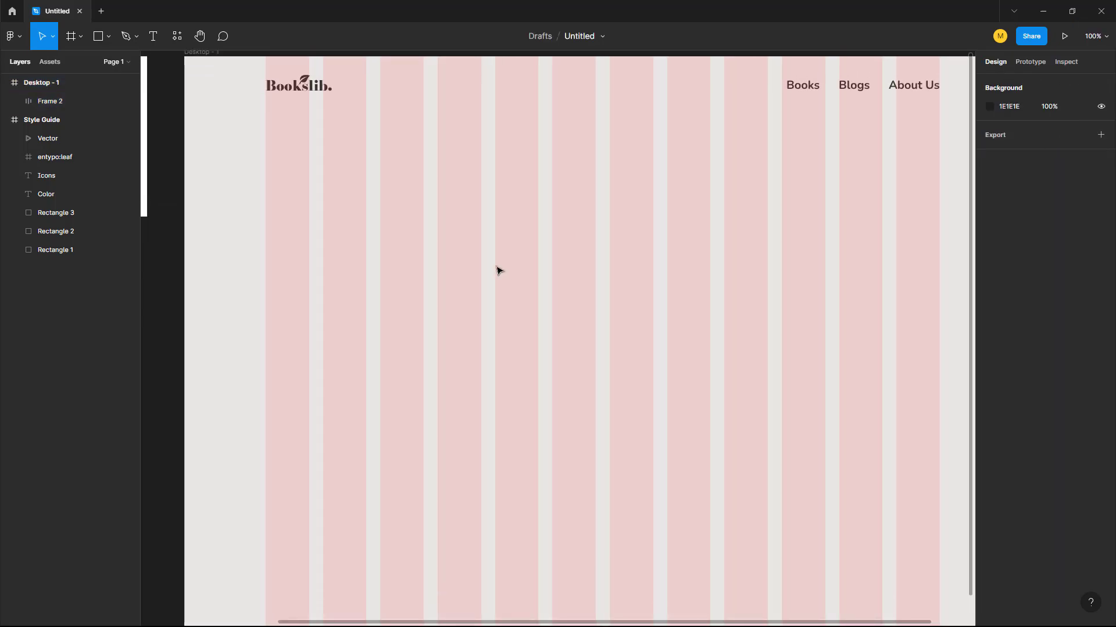
{"action": "key", "text": "t"}
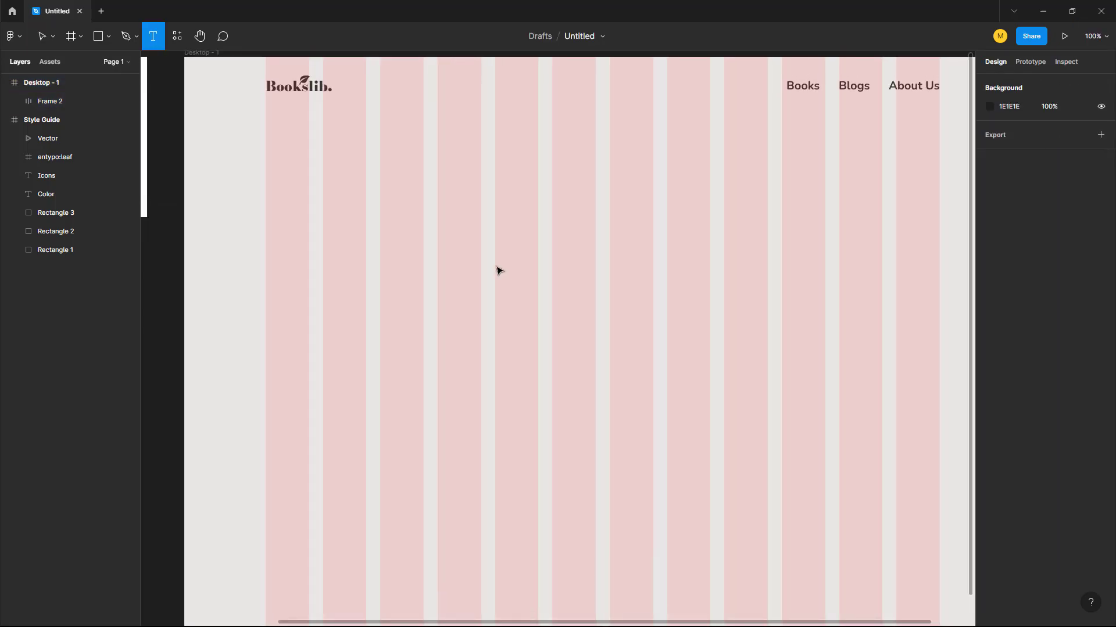
{"action": "left_click", "coordinate": [276, 235]}
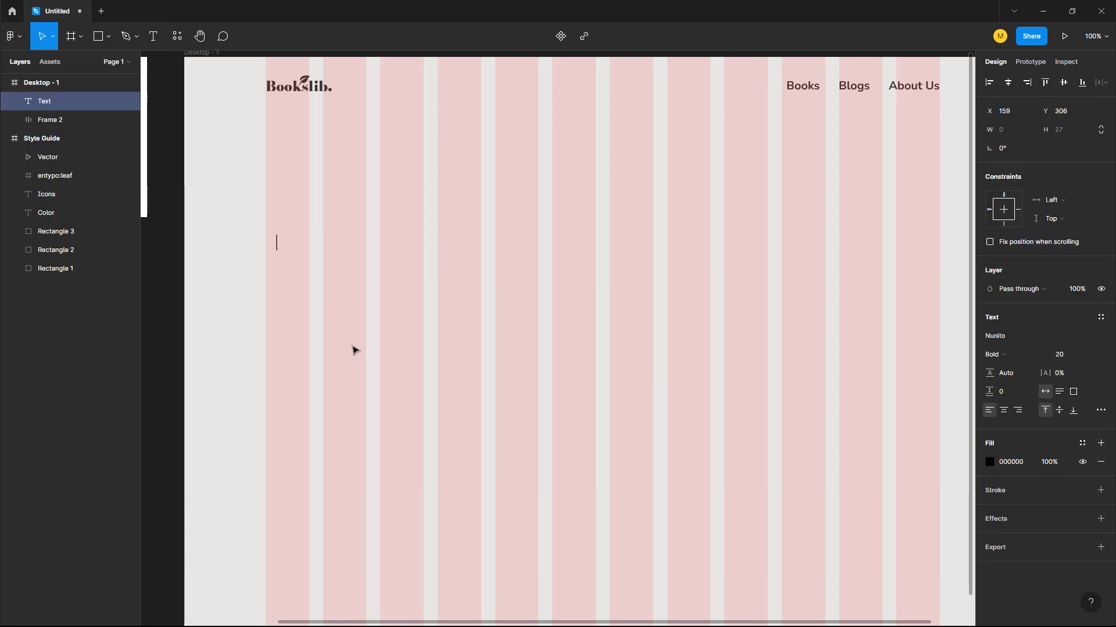
{"action": "type", "text": "Discover books tha"}
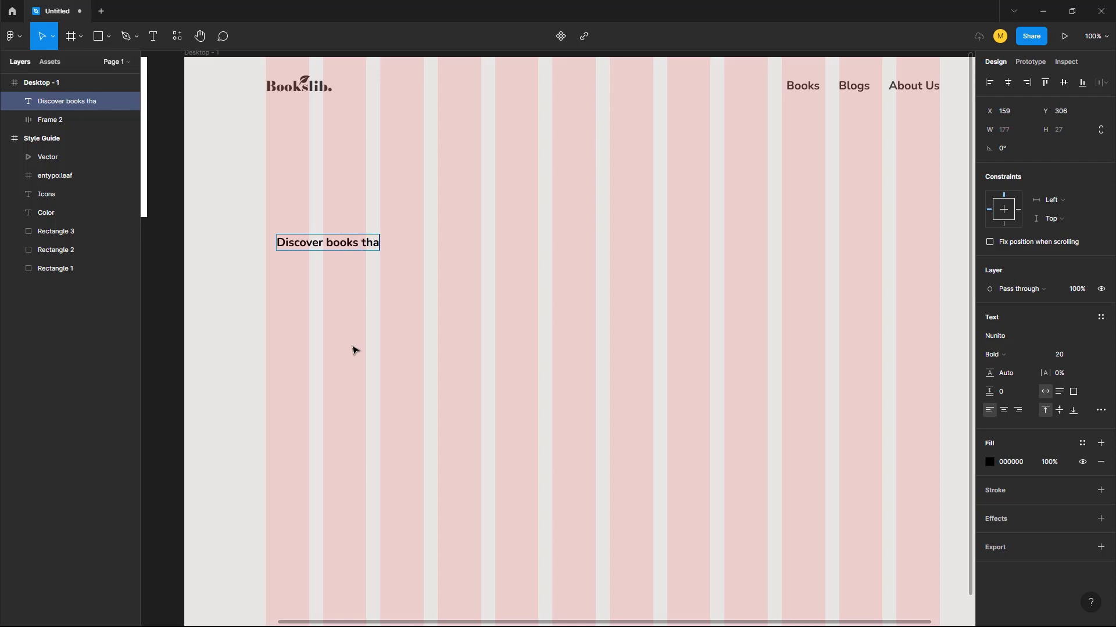
{"action": "type", "text": "t change you"}
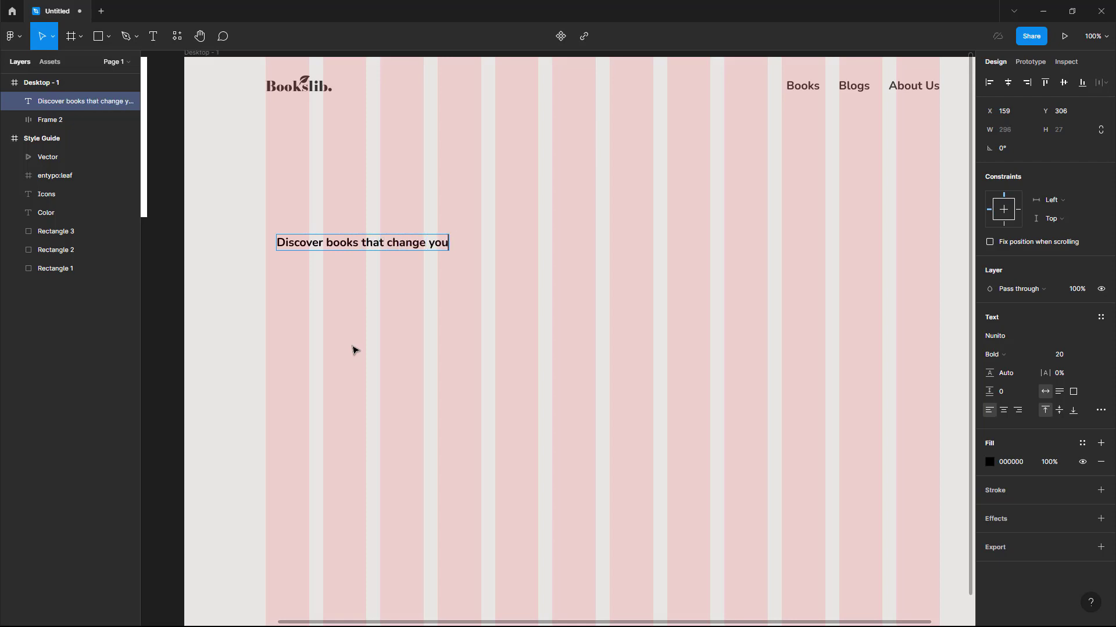
{"action": "type", "text": "r life and way of your thinking"}
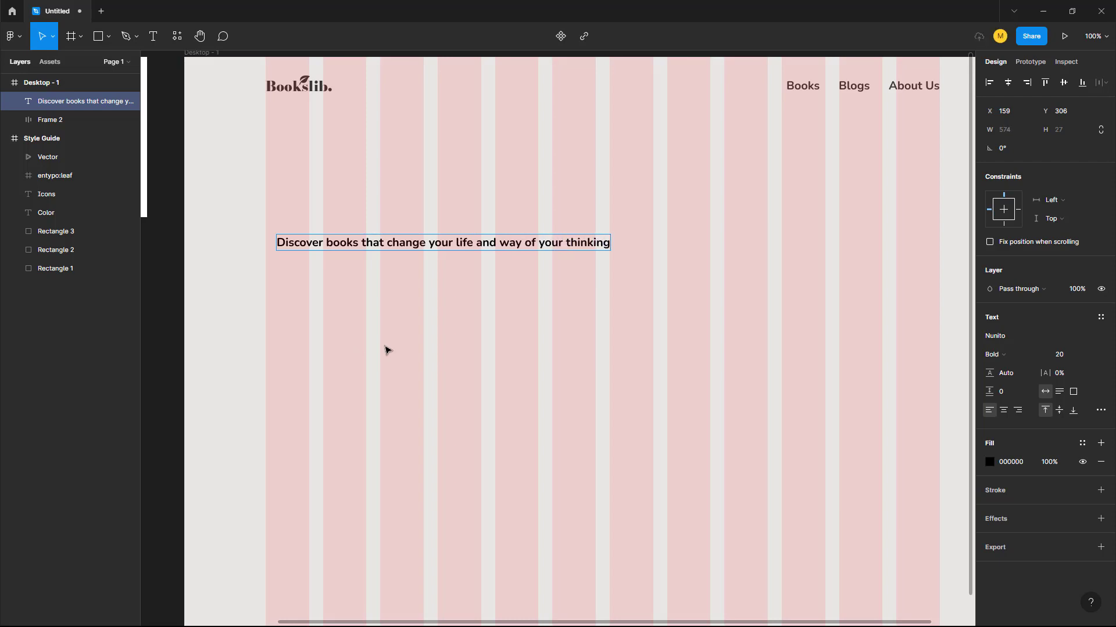
{"action": "key", "text": "Escape"}
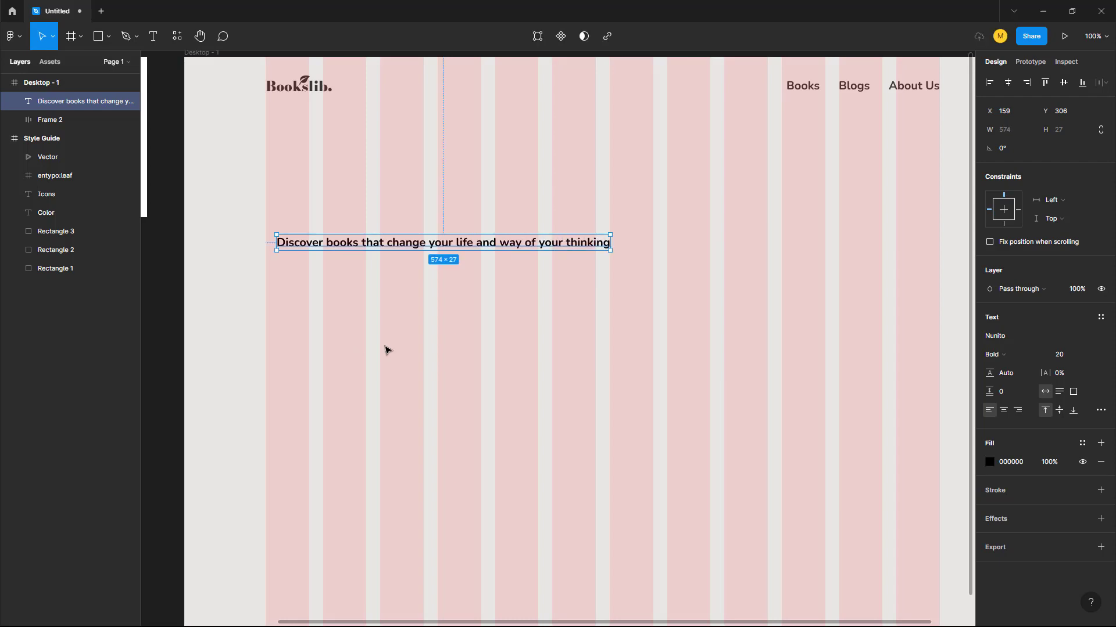
Set the hero headline's font to Italiana and its size to 64
{"action": "left_click", "coordinate": [1018, 337]}
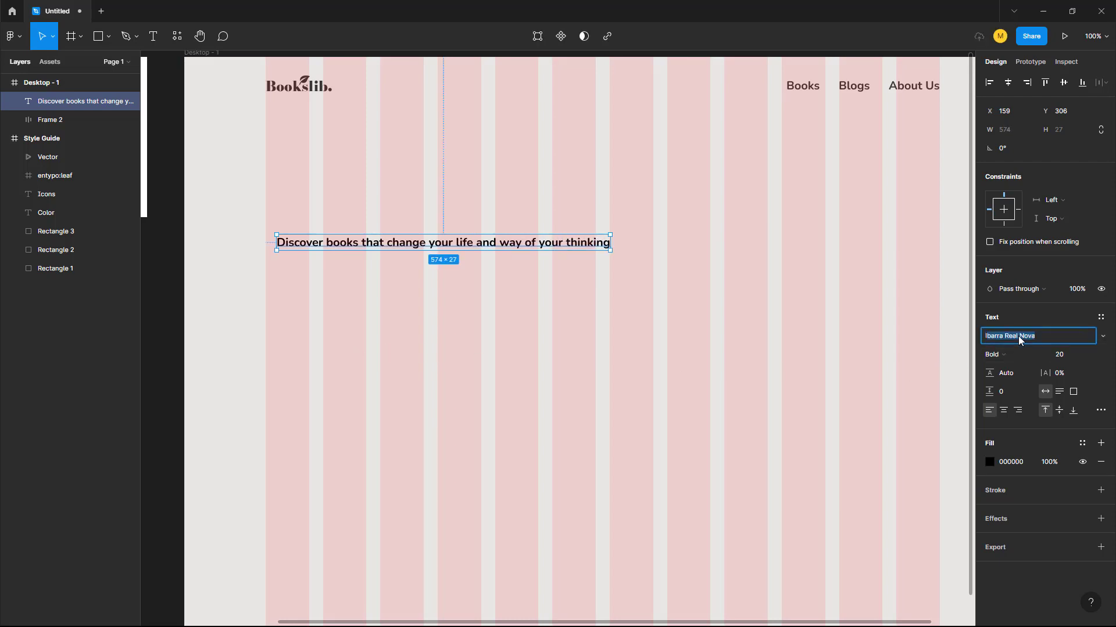
{"action": "type", "text": "Italiana"}
{"action": "key", "text": "Return"}
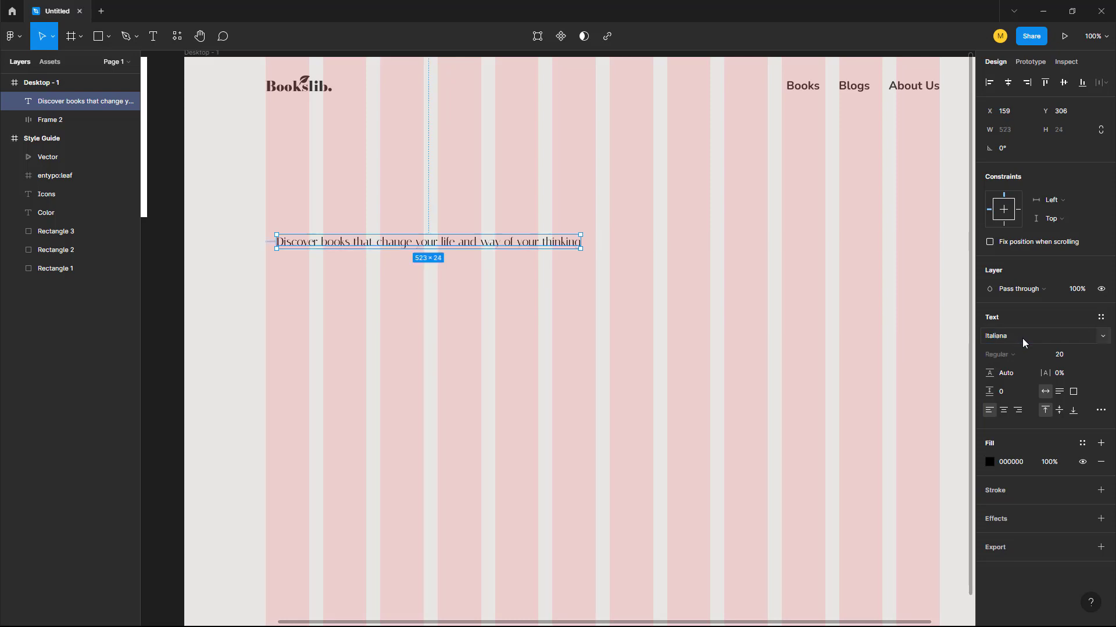
{"action": "left_click", "coordinate": [1089, 354]}
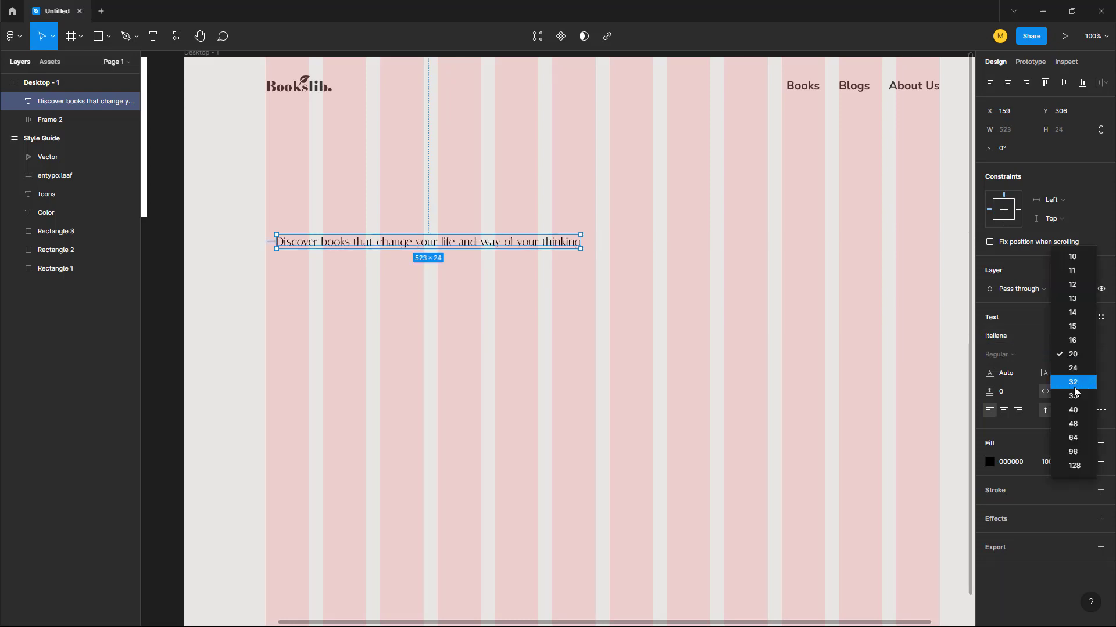
{"action": "left_click", "coordinate": [1074, 437]}
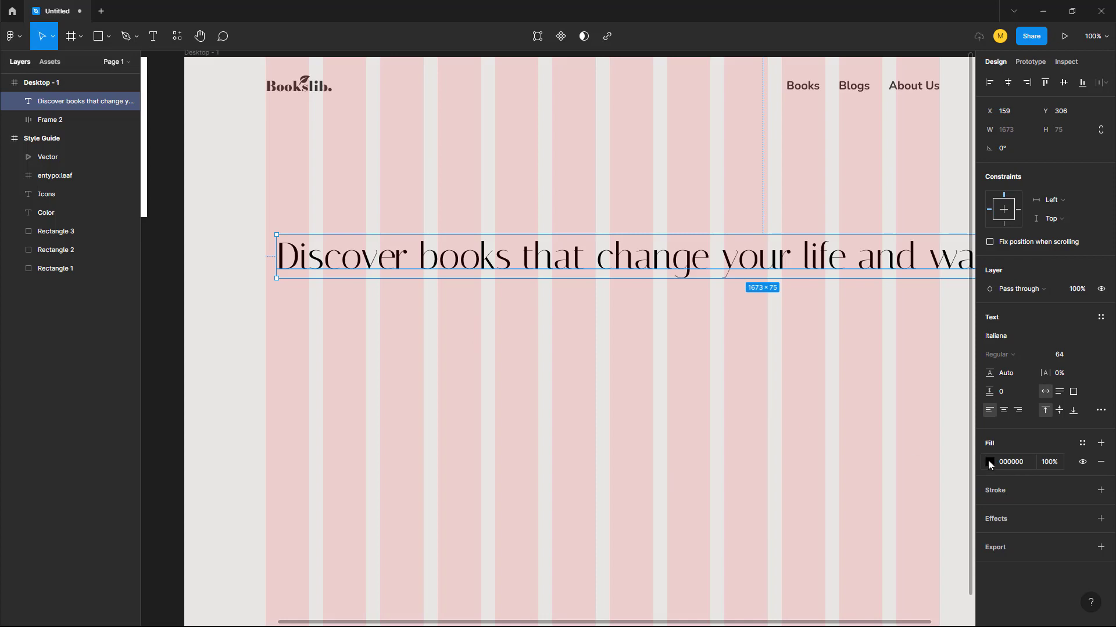
Change the hero headline's fill colour to 3B3738
{"action": "left_click", "coordinate": [989, 462]}
{"action": "left_click", "coordinate": [883, 522]}
{"action": "type", "text": "3B3738"}
{"action": "key", "text": "Return"}
{"action": "key", "text": "Escape"}
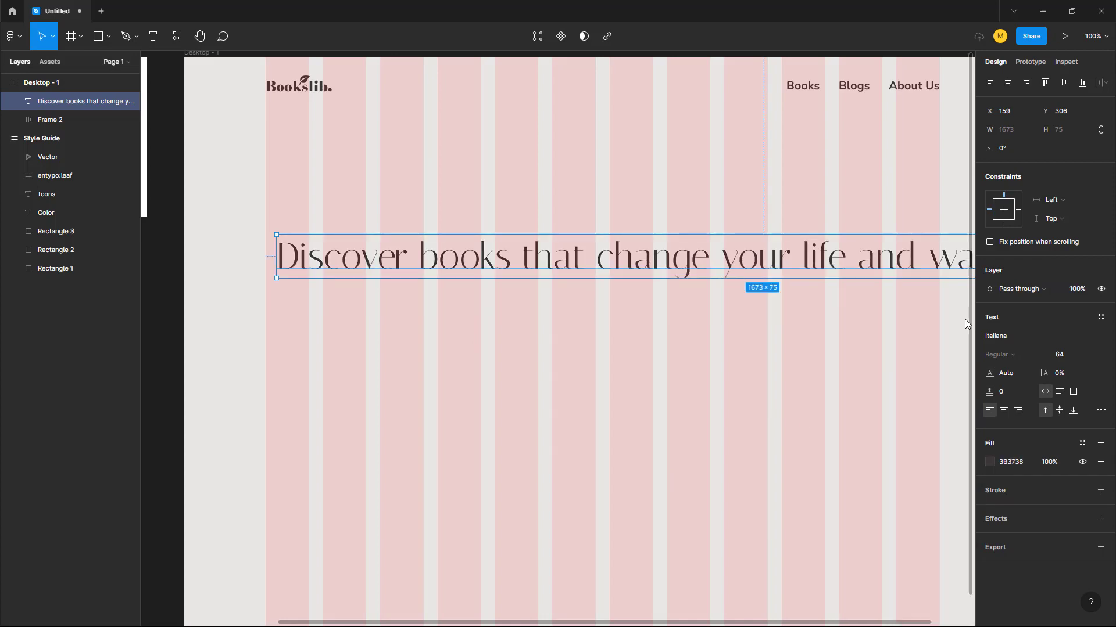
Align the headline with the first grid column at X 140, Y 282 and narrow its text box to 568 so it wraps onto three lines
{"action": "left_click_drag", "start_coordinate": [498, 259], "coordinate": [472, 245]}
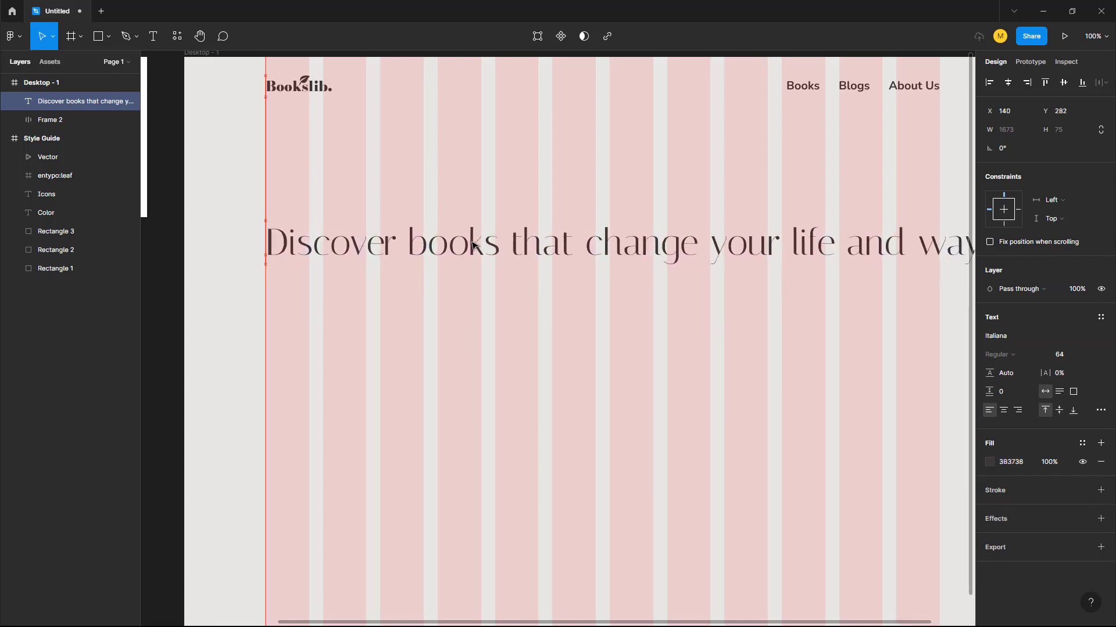
{"action": "scroll", "coordinate": [496, 369], "scroll_direction": "right", "scroll_amount": 5}
{"action": "scroll", "coordinate": [495, 369], "scroll_direction": "down", "scroll_amount": 3}
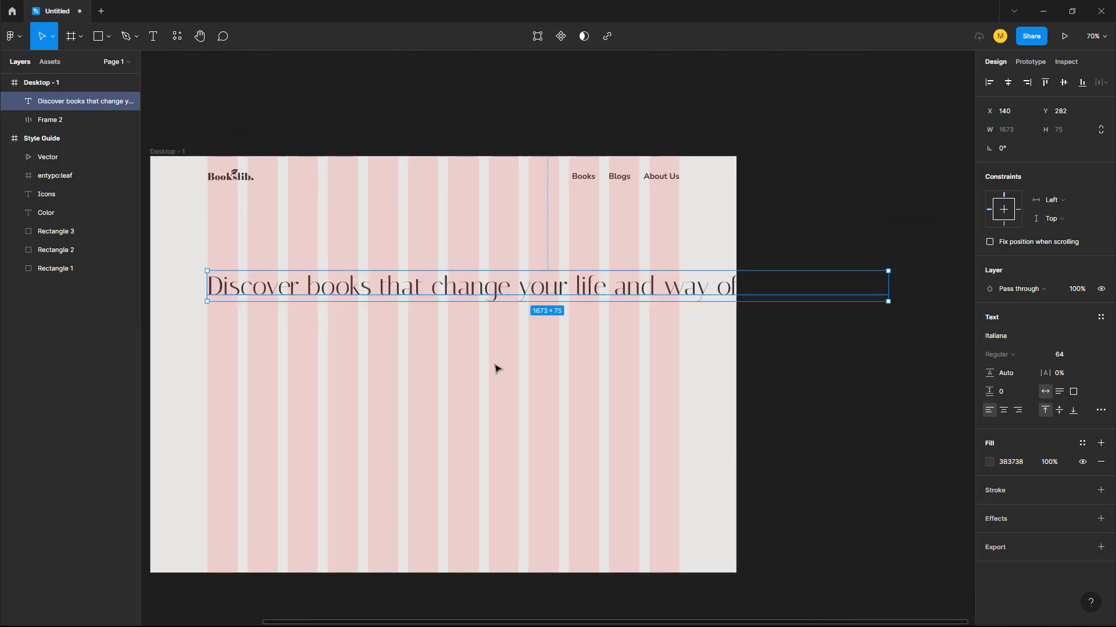
{"action": "right_click", "coordinate": [496, 369]}
{"action": "left_click", "coordinate": [655, 295]}
{"action": "left_click_drag", "start_coordinate": [888, 285], "coordinate": [439, 310]}
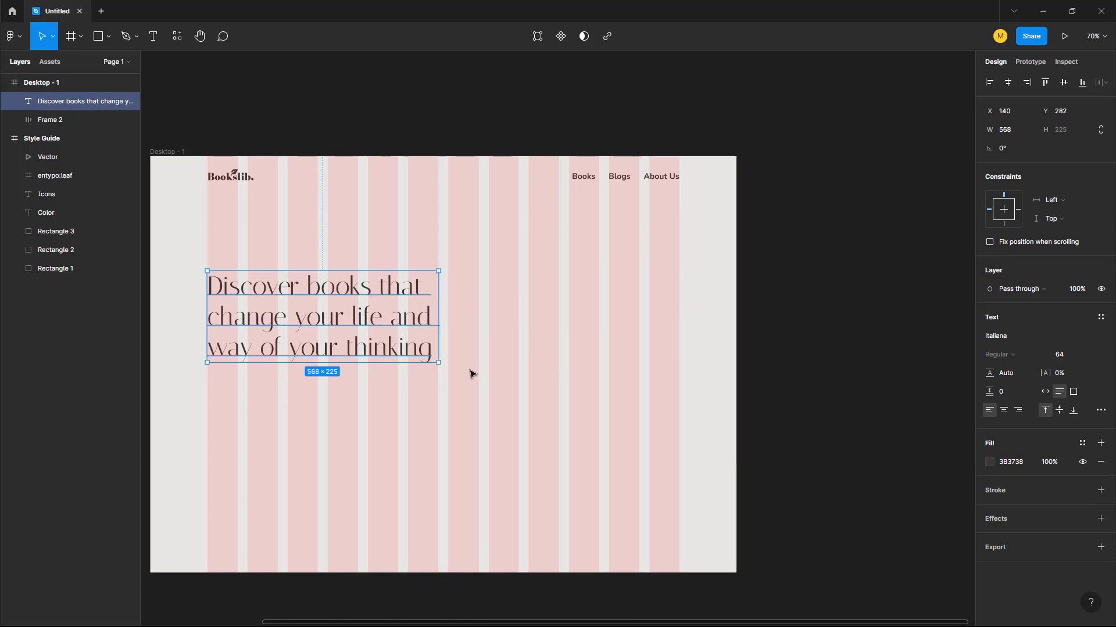
{"action": "scroll", "coordinate": [470, 372], "scroll_direction": "left", "scroll_amount": 1}
{"action": "left_click", "coordinate": [471, 371]}
{"action": "left_click", "coordinate": [330, 305]}
{"action": "left_click", "coordinate": [379, 386]}
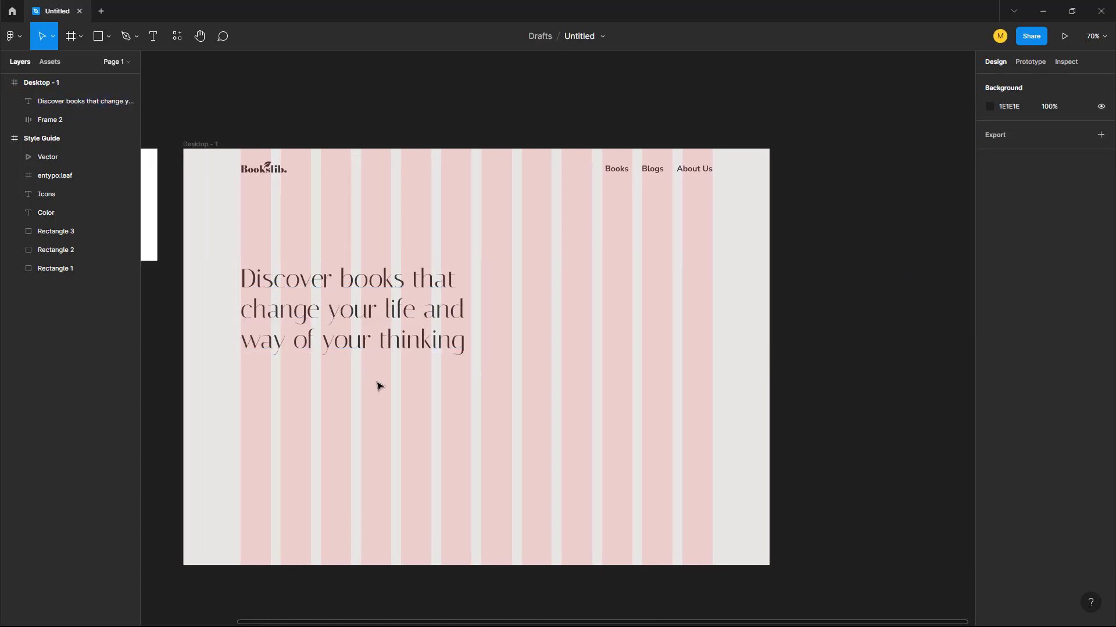
Add the text "Listen or read books" above the headline at about X 147, Y 235
{"action": "scroll", "coordinate": [382, 392], "scroll_direction": "up", "scroll_amount": 1}
{"action": "left_click", "coordinate": [1092, 36]}
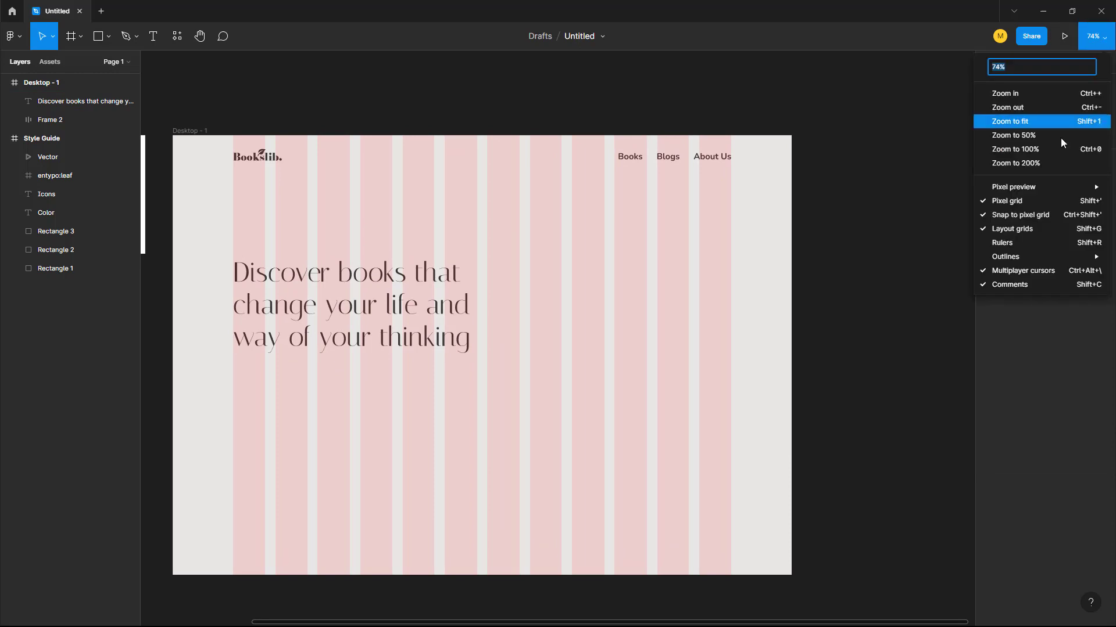
{"action": "left_click", "coordinate": [1057, 148]}
{"action": "scroll", "coordinate": [356, 456], "scroll_direction": "up", "scroll_amount": 2}
{"action": "scroll", "coordinate": [356, 456], "scroll_direction": "right", "scroll_amount": 1}
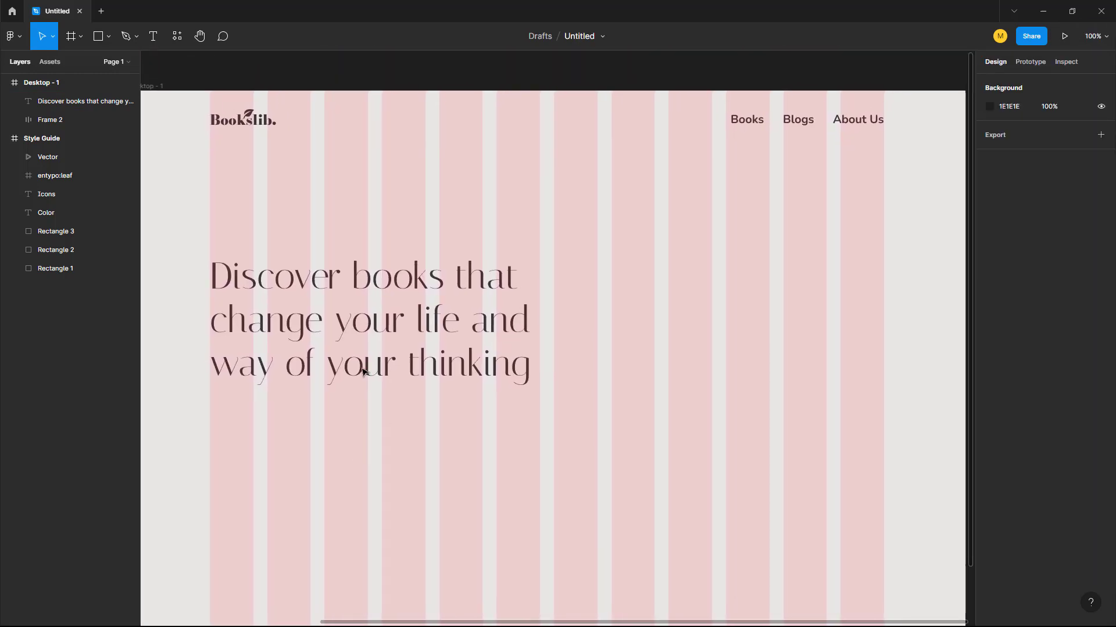
{"action": "key", "text": "t"}
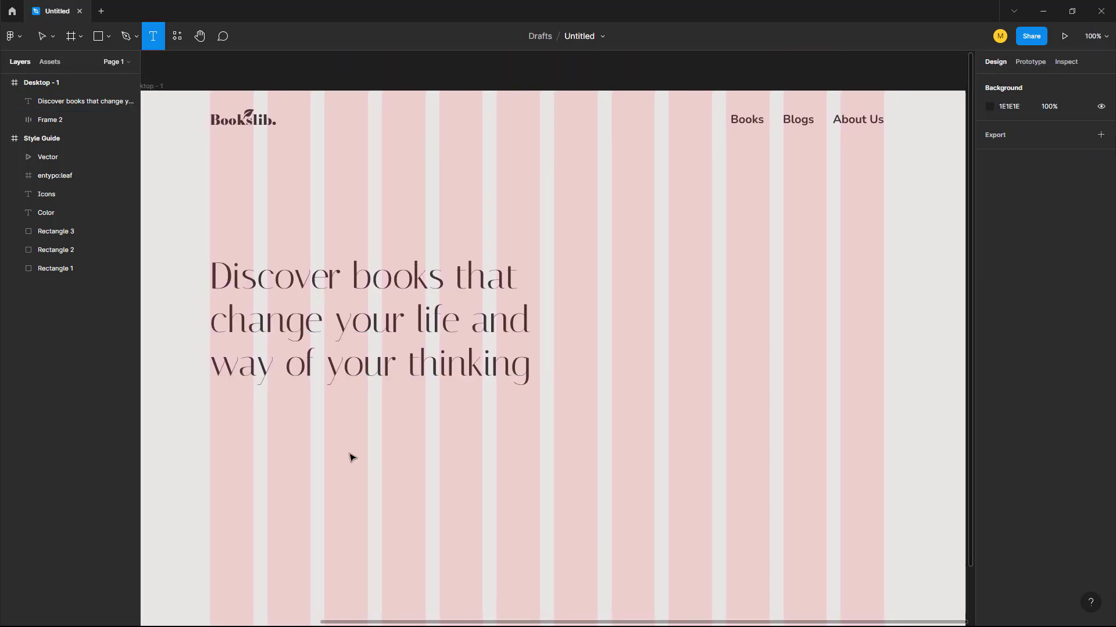
{"action": "left_click", "coordinate": [214, 227]}
{"action": "type", "text": "L"}
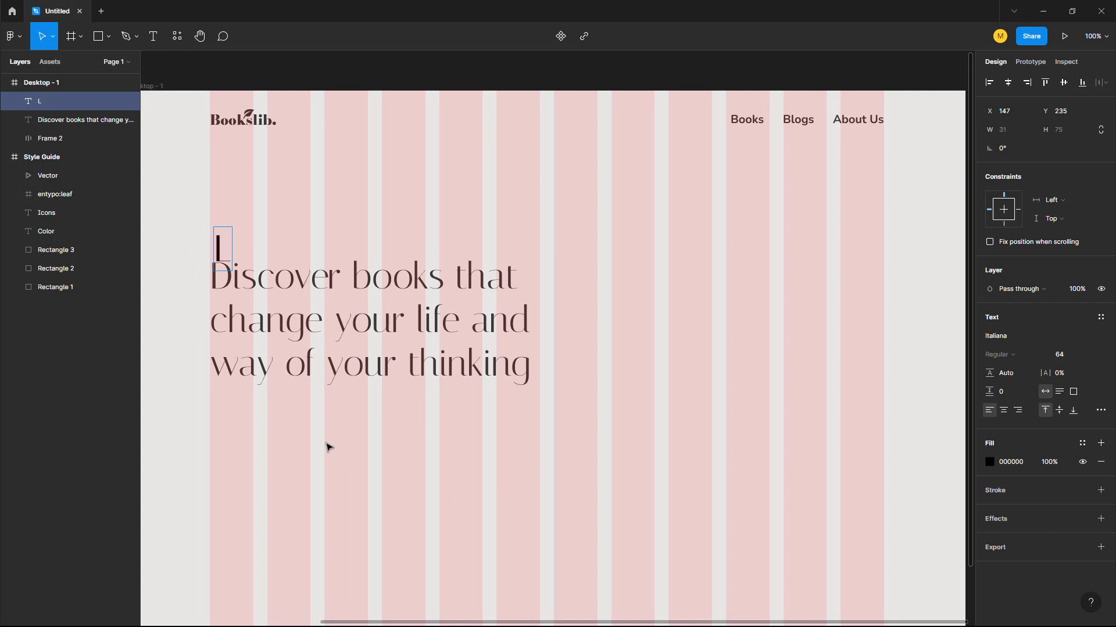
{"action": "type", "text": "isten or"}
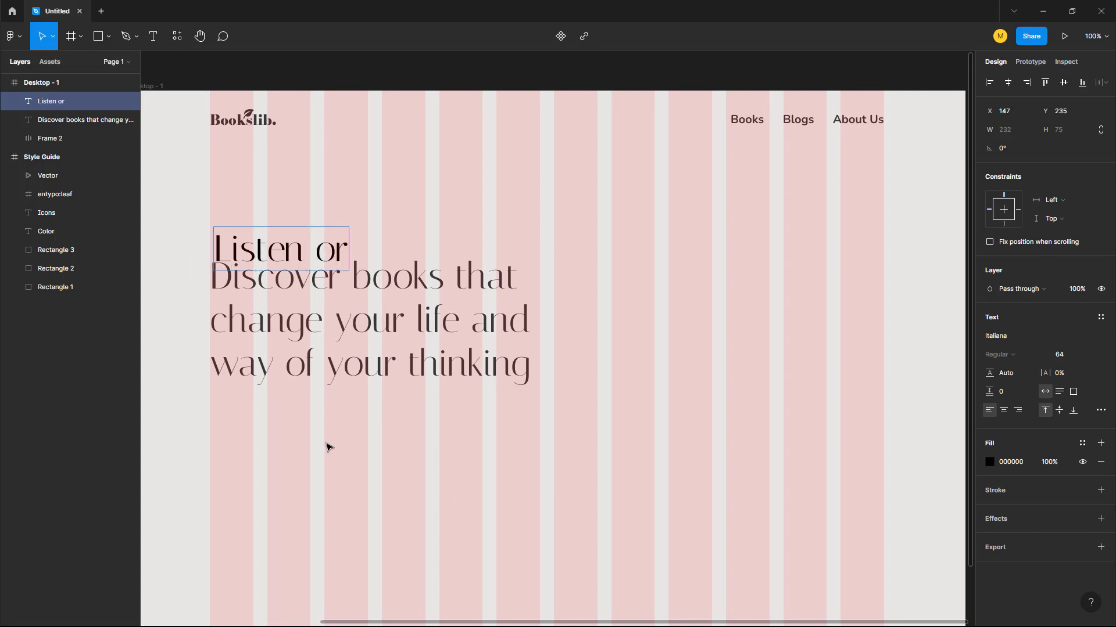
{"action": "type", "text": " read "}
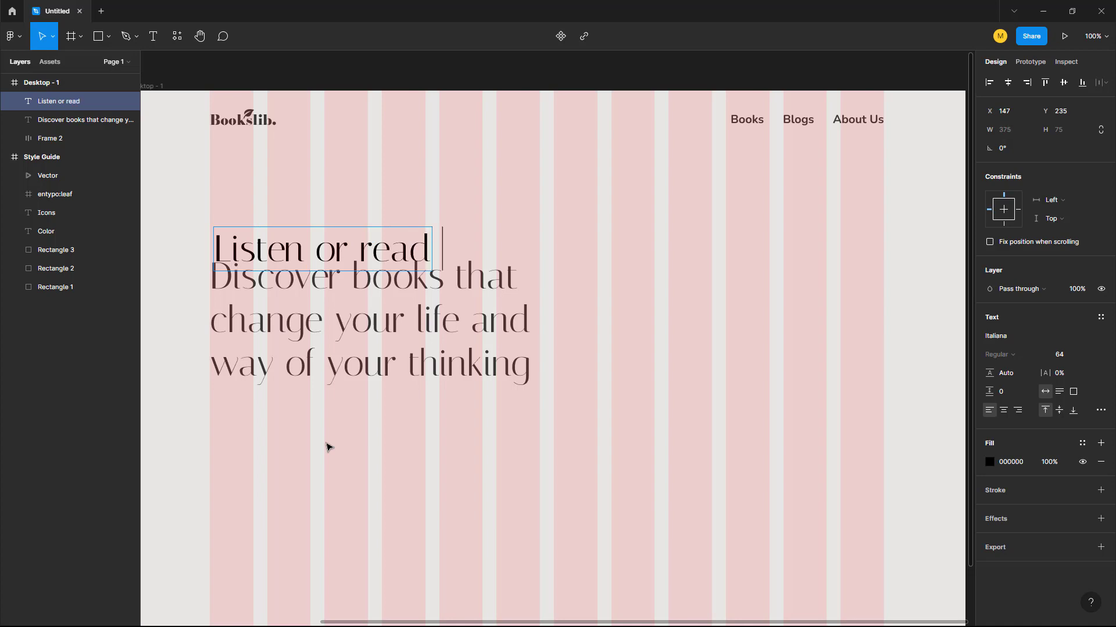
{"action": "type", "text": "books"}
{"action": "key", "text": "Escape"}
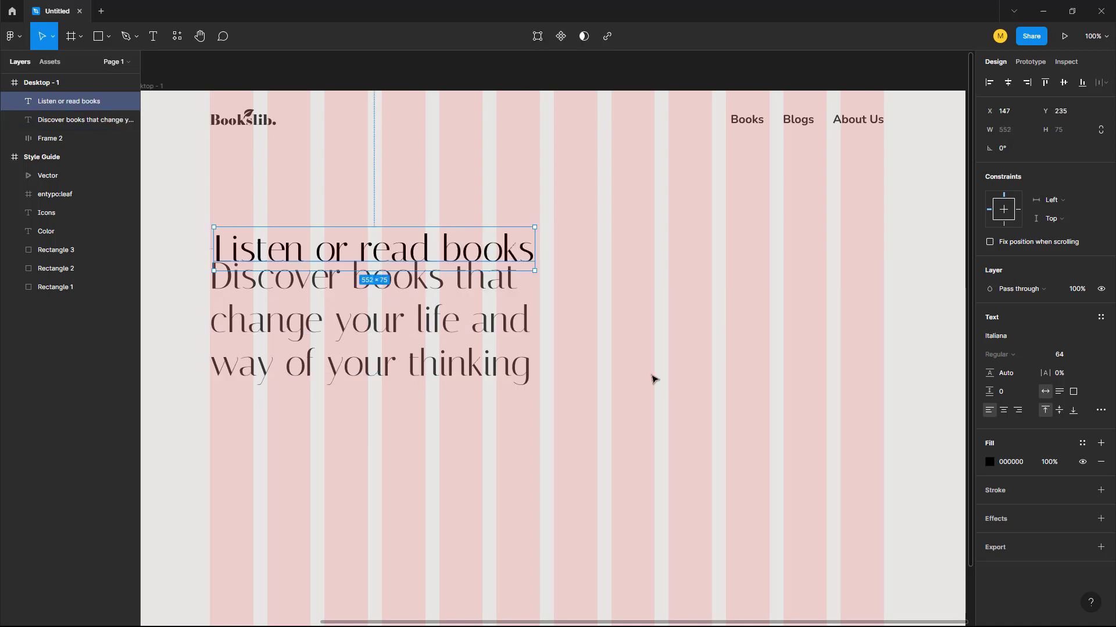
Format the "Listen or read books" text in Nunito Bold at size 24
{"action": "type", "text": "24"}
{"action": "key", "text": "Return"}
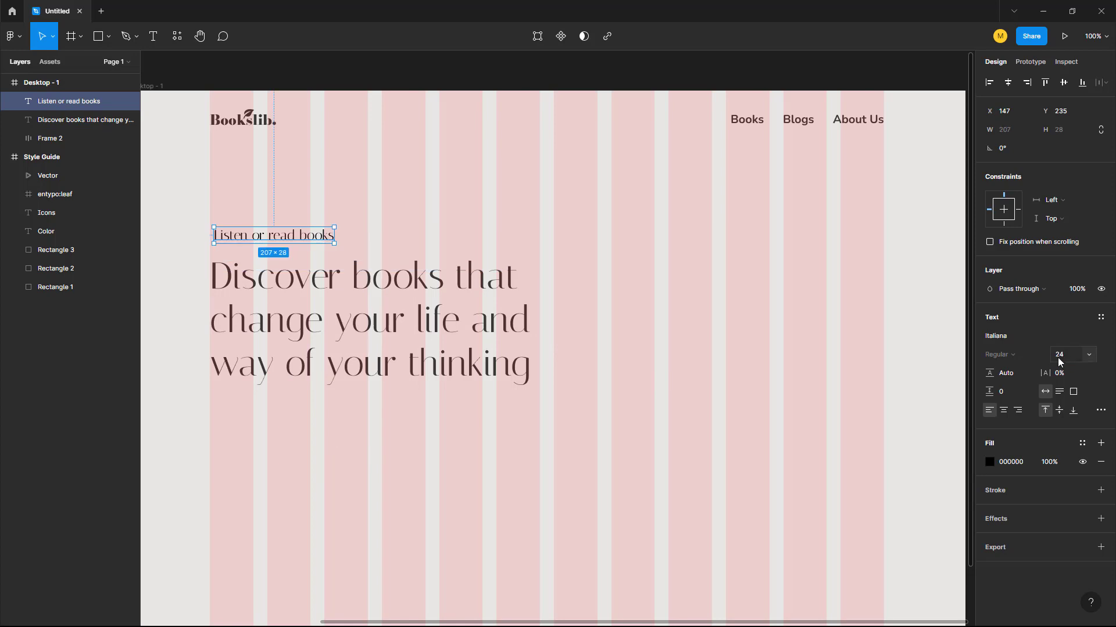
{"action": "left_click", "coordinate": [1002, 336]}
{"action": "type", "text": "nu"}
{"action": "key", "text": "Return"}
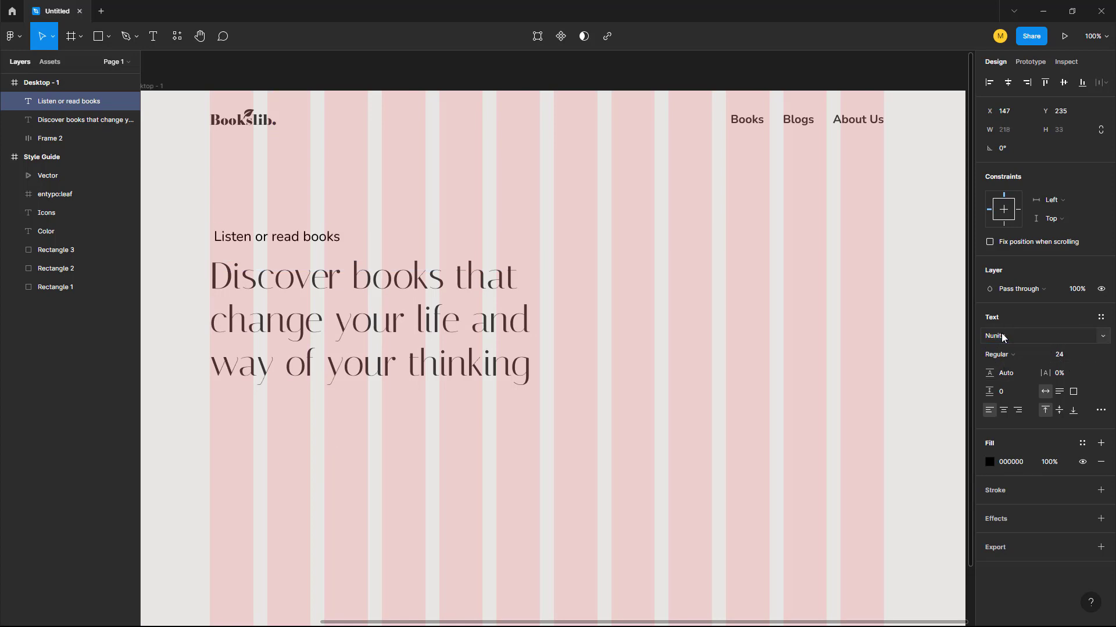
{"action": "left_click", "coordinate": [1010, 353]}
{"action": "left_click", "coordinate": [1005, 395]}
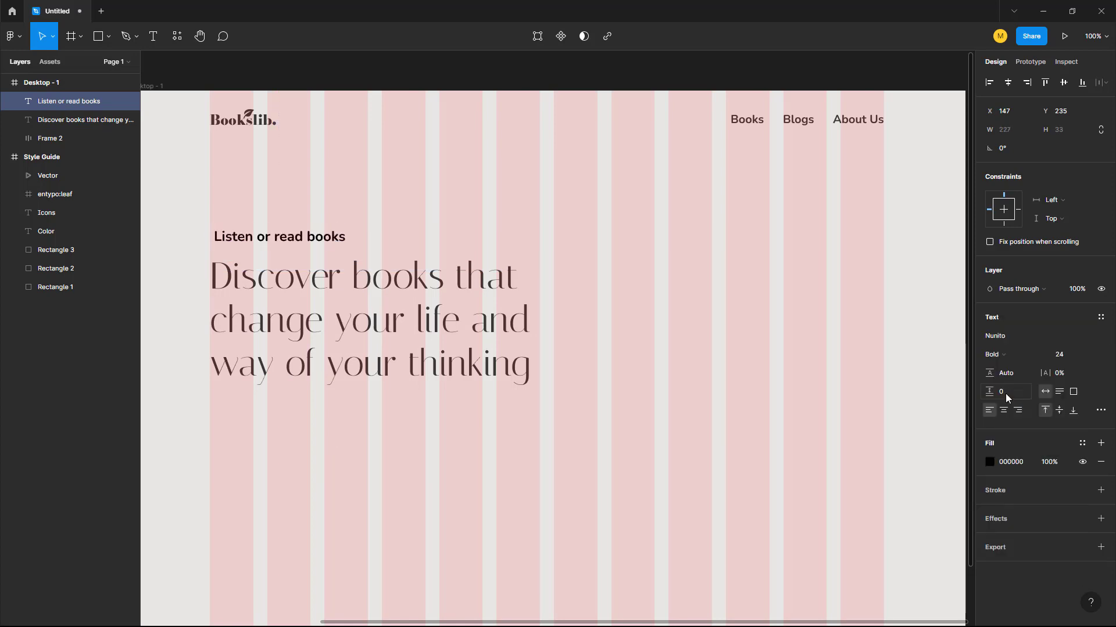
Give the "Listen or read books" text the 3B3738 fill from the document colours and set its case to uppercase
{"action": "left_click", "coordinate": [990, 462]}
{"action": "left_click", "coordinate": [850, 571]}
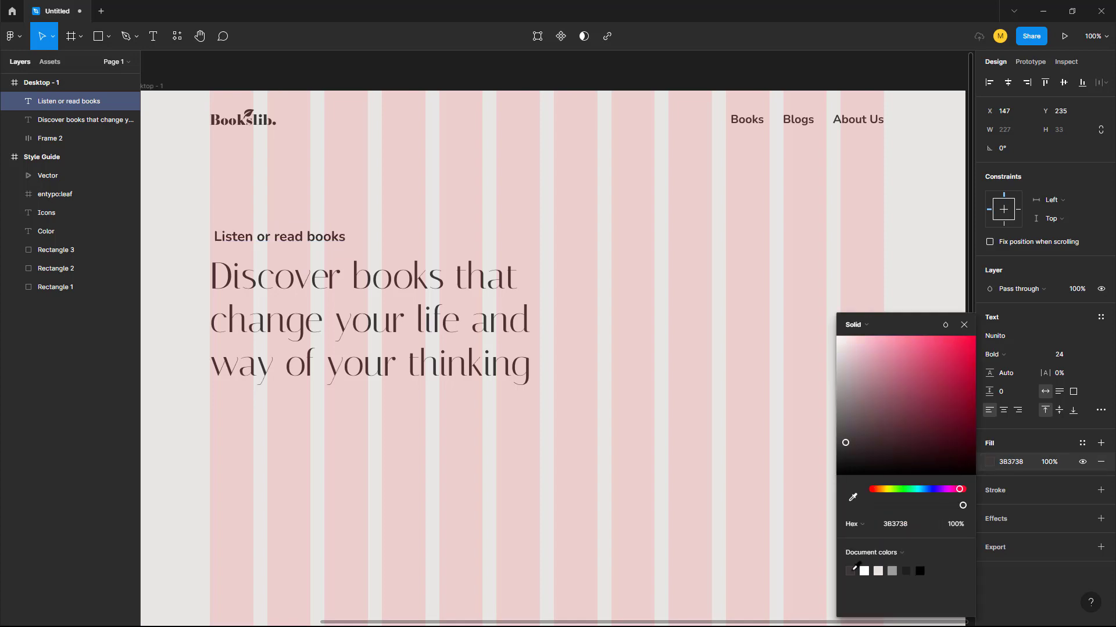
{"action": "left_click", "coordinate": [964, 324]}
{"action": "left_click", "coordinate": [1100, 410]}
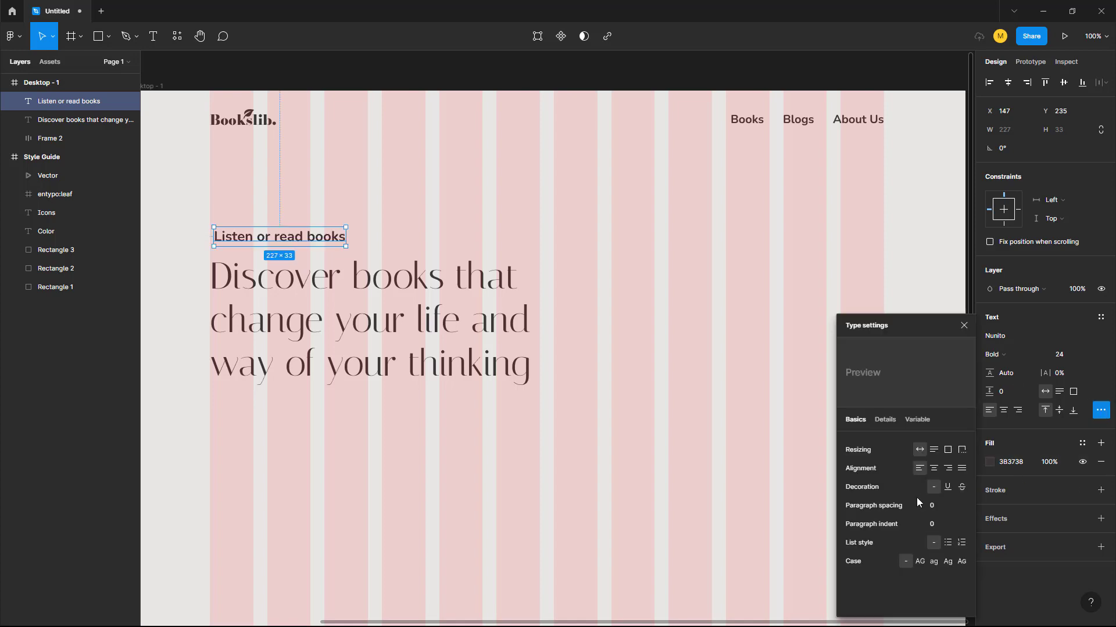
{"action": "left_click", "coordinate": [920, 561]}
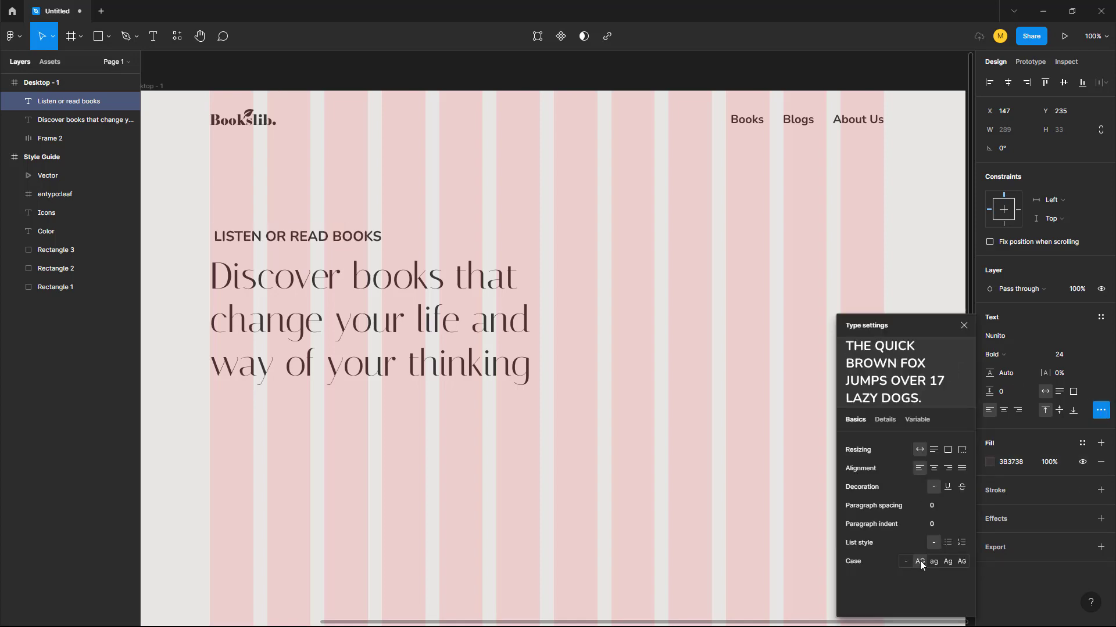
{"action": "left_click", "coordinate": [964, 326]}
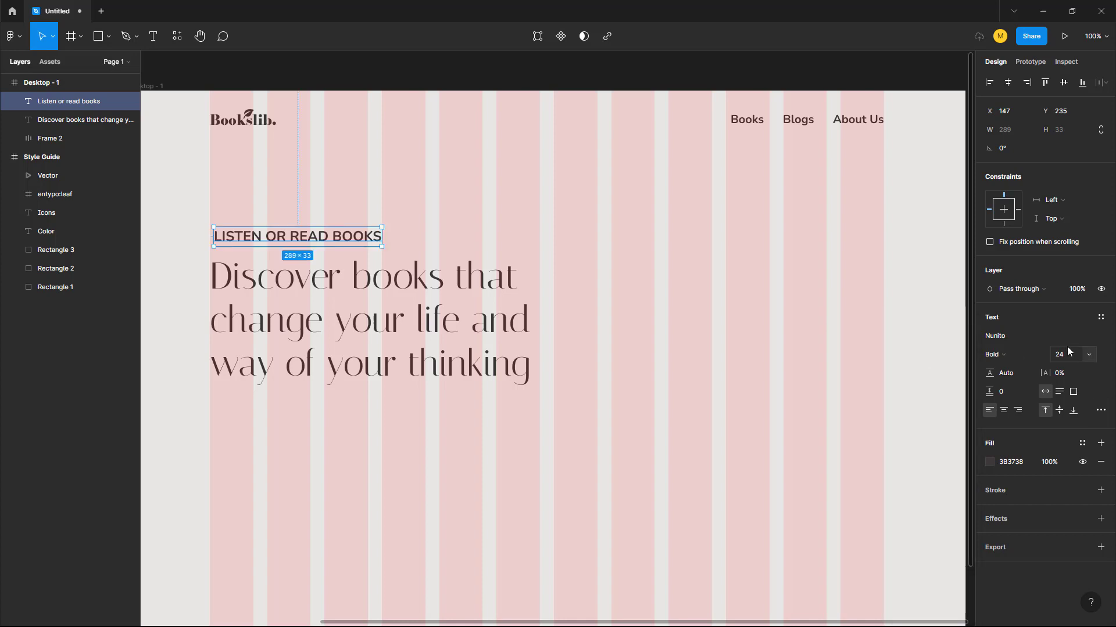
Reduce the "Listen or read books" text size to 16 and set its letter spacing to 10%
{"action": "left_click", "coordinate": [1068, 357]}
{"action": "type", "text": "20"}
{"action": "key", "text": "Return"}
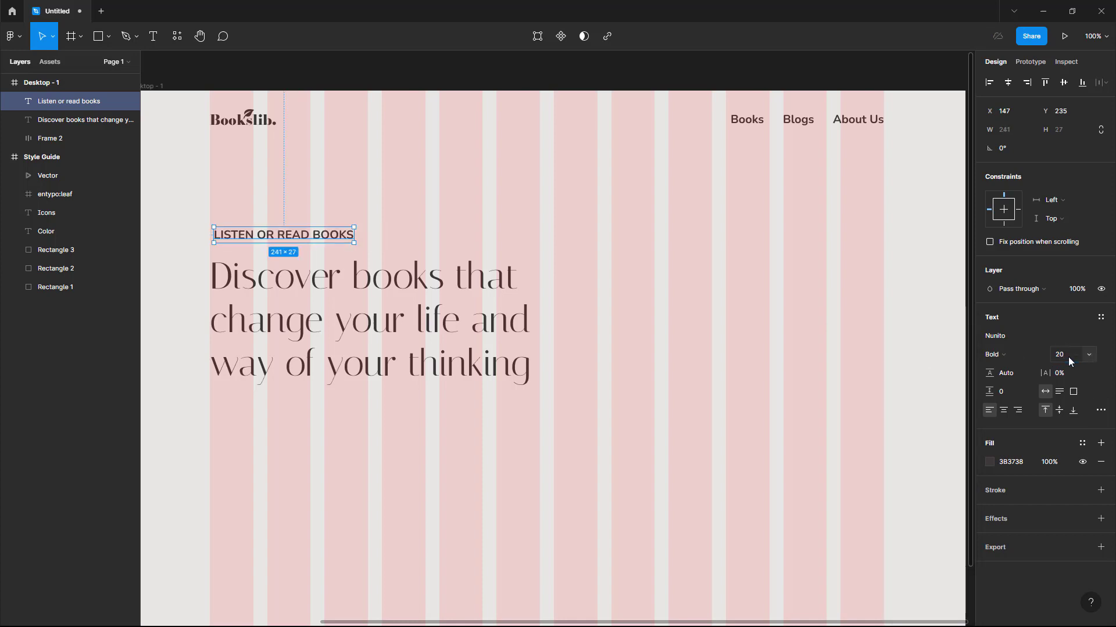
{"action": "type", "text": "16"}
{"action": "key", "text": "Return"}
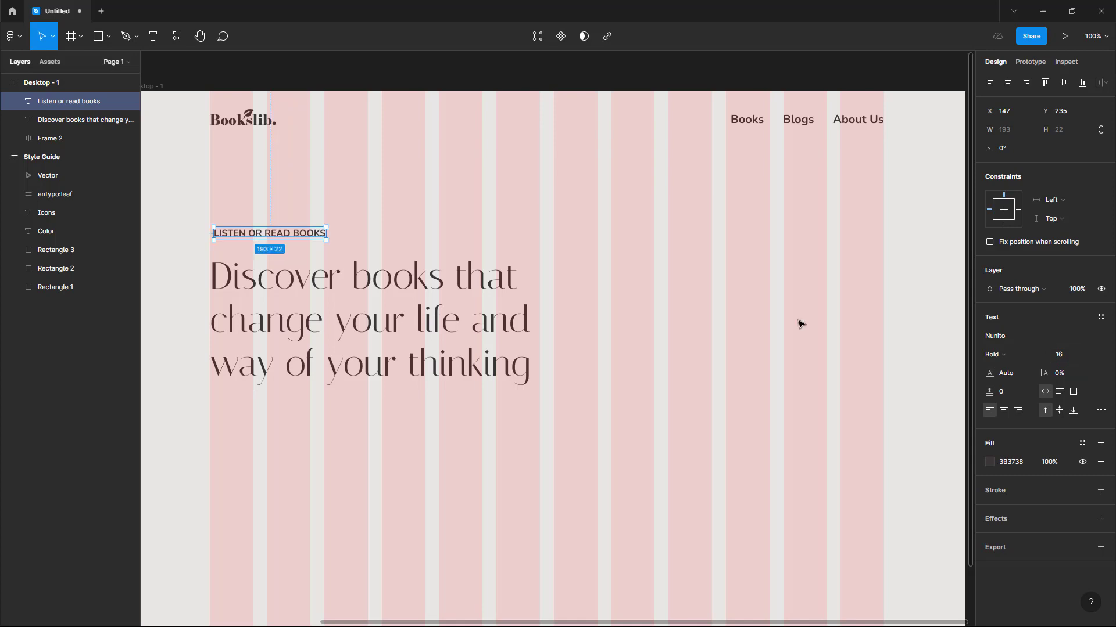
{"action": "left_click", "coordinate": [1070, 376]}
{"action": "type", "text": "10"}
{"action": "key", "text": "Return"}
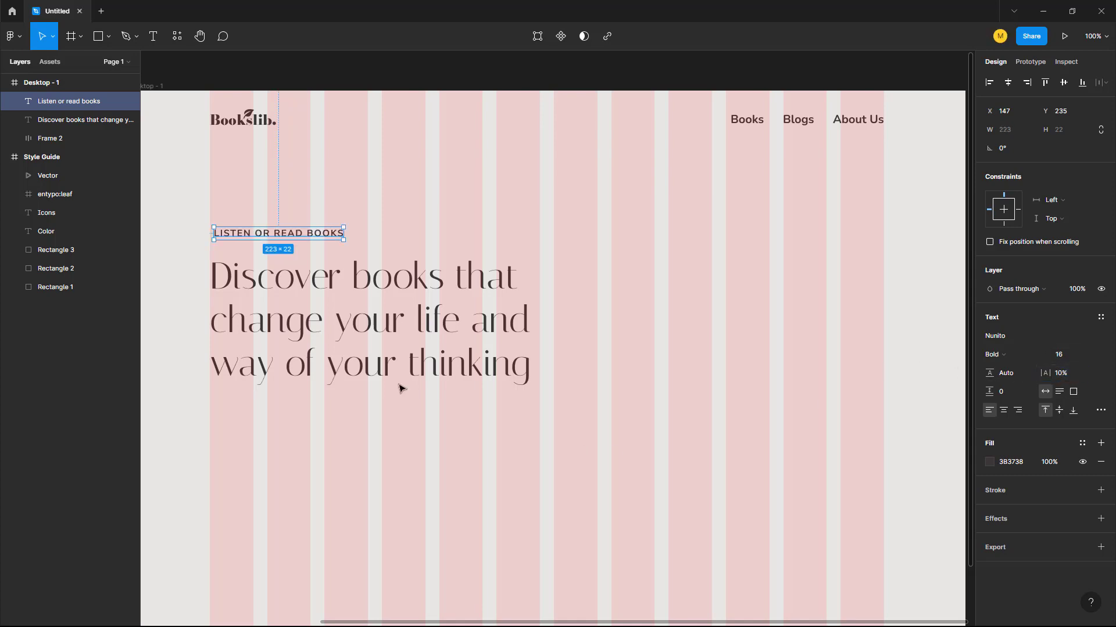
Position the "Listen or read books" text just above the headline at about X 144, Y 245, leaving a small gap between them
{"action": "left_click_drag", "start_coordinate": [300, 235], "coordinate": [297, 248]}
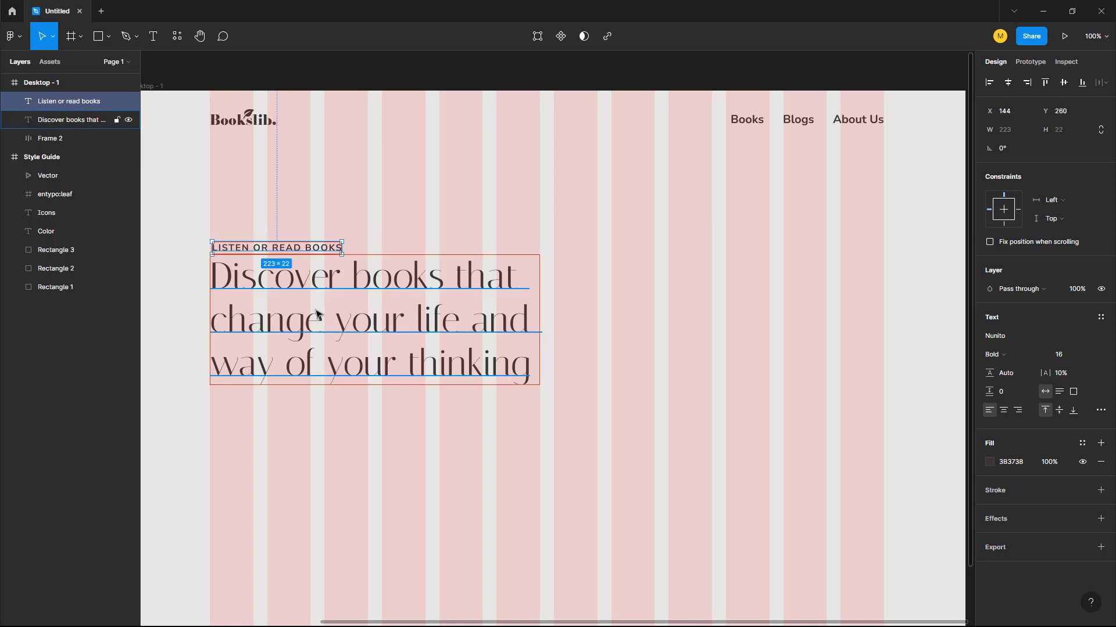
{"action": "key", "text": "Up"}
{"action": "key", "text": "Up"}
{"action": "key", "text": "Up"}
{"action": "key", "text": "Up"}
{"action": "key", "text": "Up"}
{"action": "key", "text": "Up"}
{"action": "key", "text": "Up"}
{"action": "key", "text": "Up"}
{"action": "key", "text": "Up"}
{"action": "key", "text": "Up"}
{"action": "key", "text": "Up"}
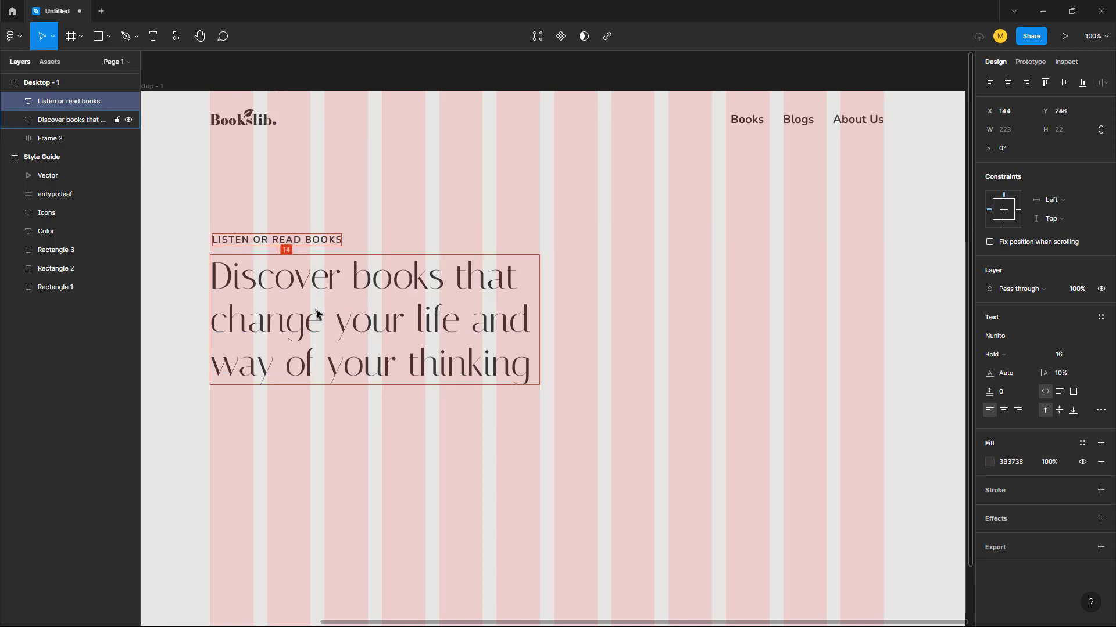
{"action": "left_click", "coordinate": [363, 443]}
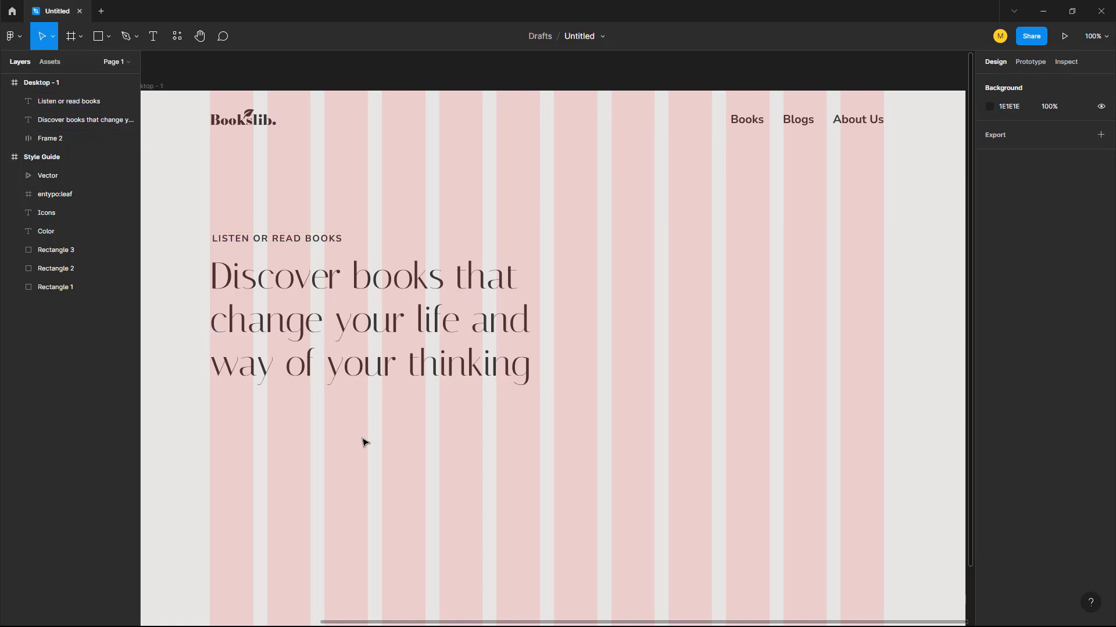
Add the text "explore books" below the headline at about X 189, Y 600
{"action": "scroll", "coordinate": [364, 443], "scroll_direction": "down", "scroll_amount": 3}
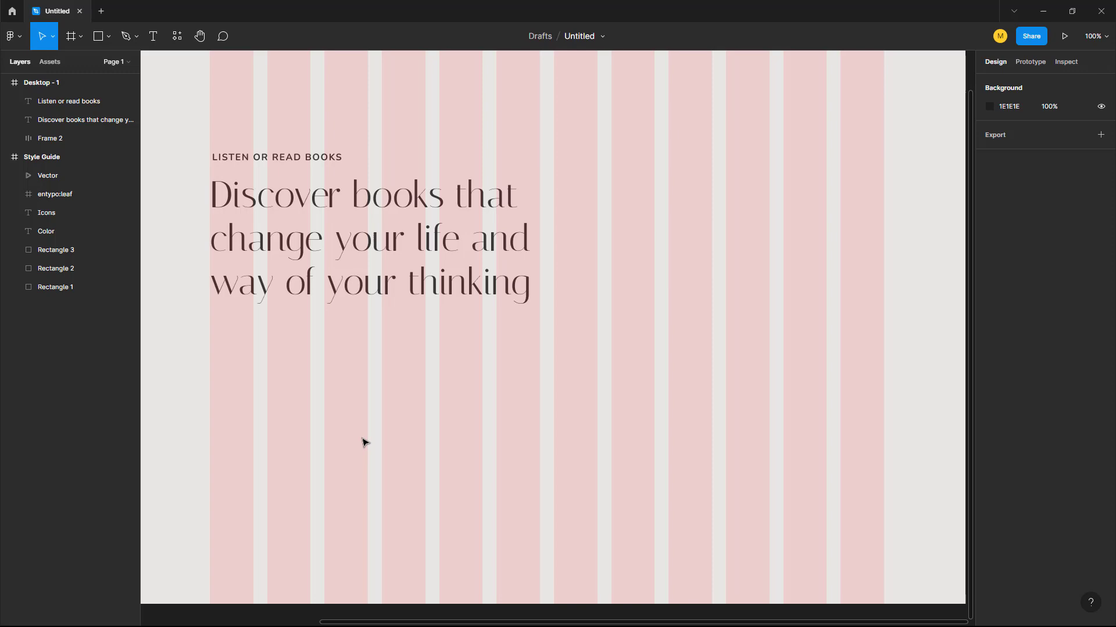
{"action": "key", "text": "t"}
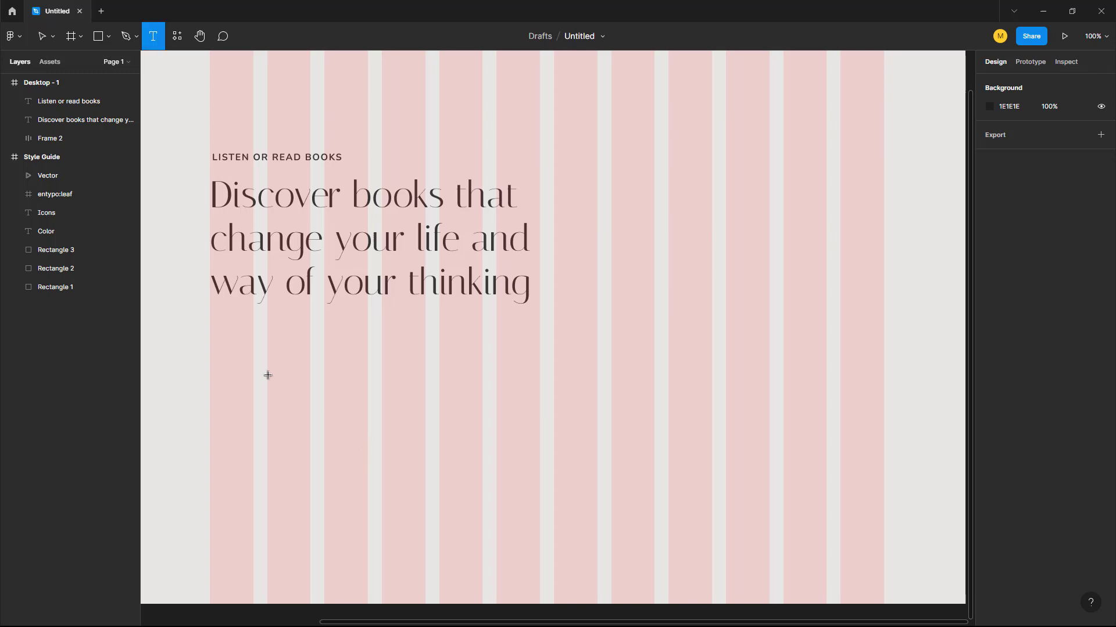
{"action": "left_click", "coordinate": [238, 358]}
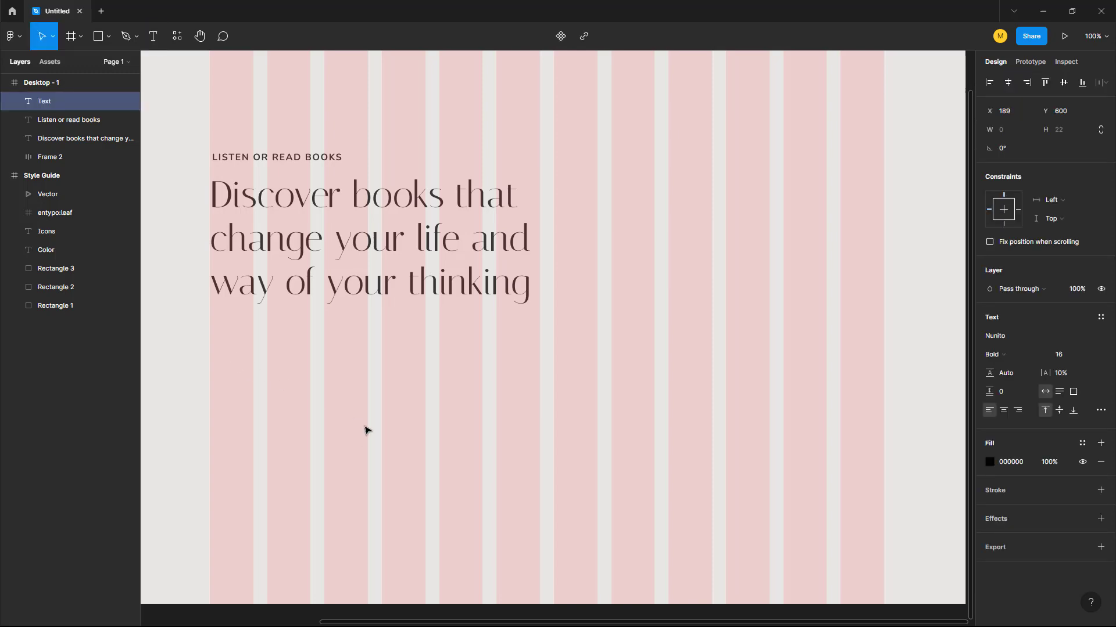
{"action": "type", "text": "explore boo"}
{"action": "key", "text": "Escape"}
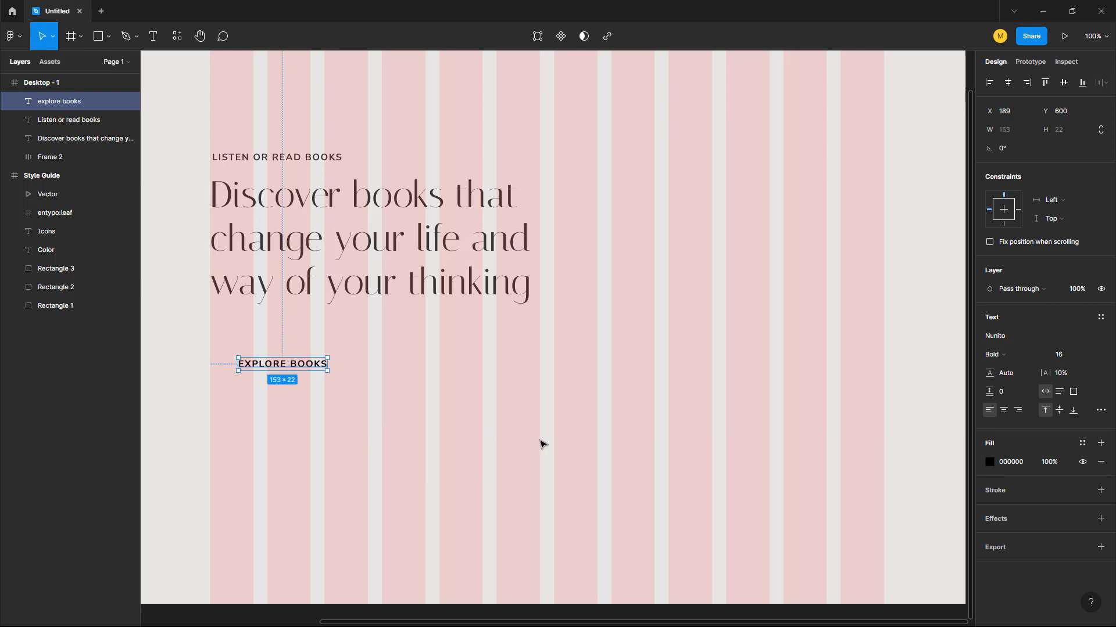
Wrap the "explore books" text in an auto layout frame and give the frame the 3B3738 fill from the document colours
{"action": "key", "text": "shift+a"}
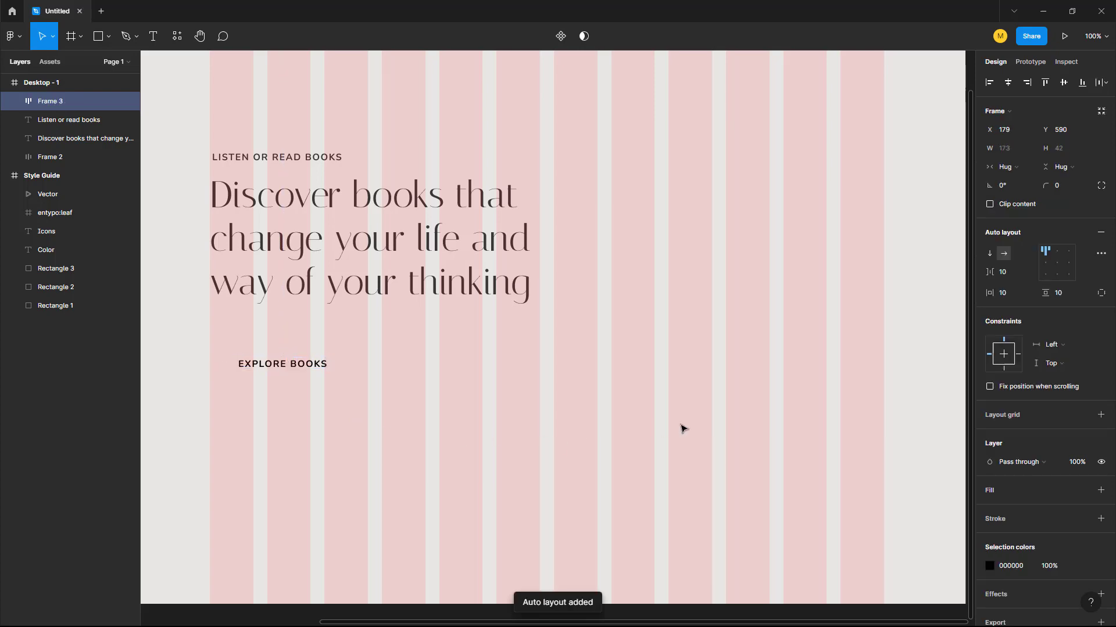
{"action": "left_click", "coordinate": [1100, 490]}
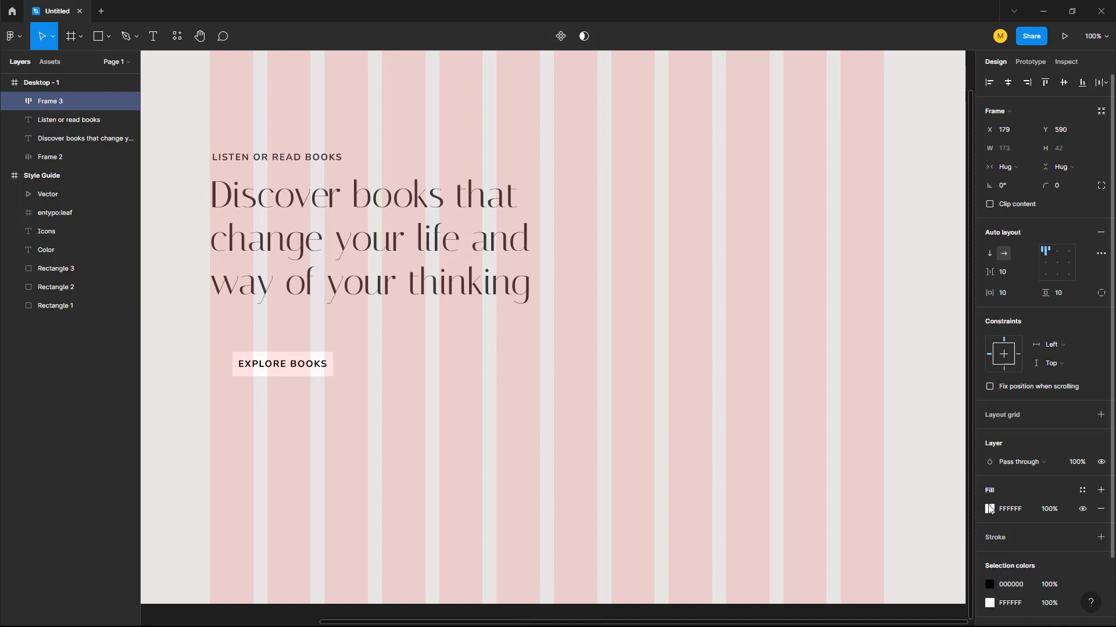
{"action": "left_click", "coordinate": [990, 509]}
{"action": "left_click", "coordinate": [851, 570]}
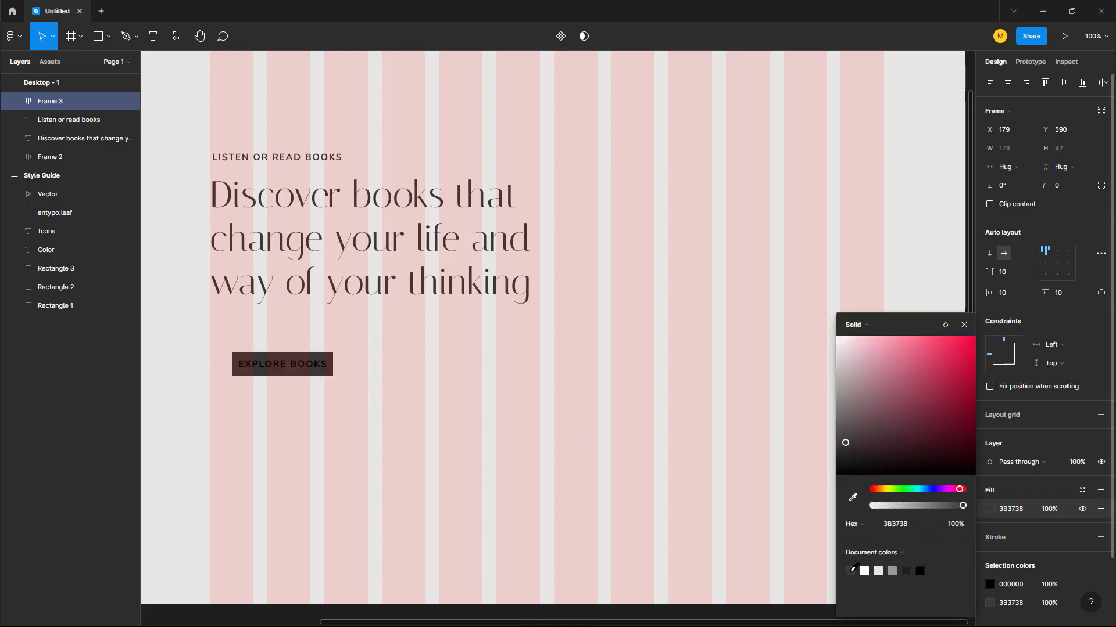
{"action": "left_click", "coordinate": [964, 327]}
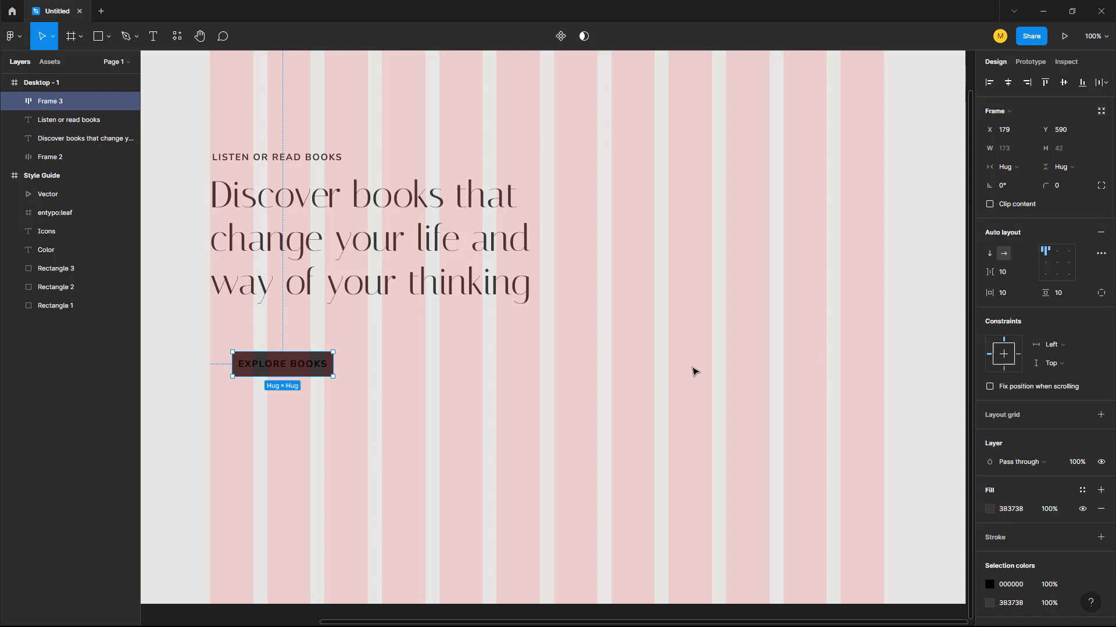
Centre the content of the explore books button and set its horizontal padding to 32 and vertical padding to 14
{"action": "left_click", "coordinate": [1057, 263]}
{"action": "left_click", "coordinate": [1009, 293]}
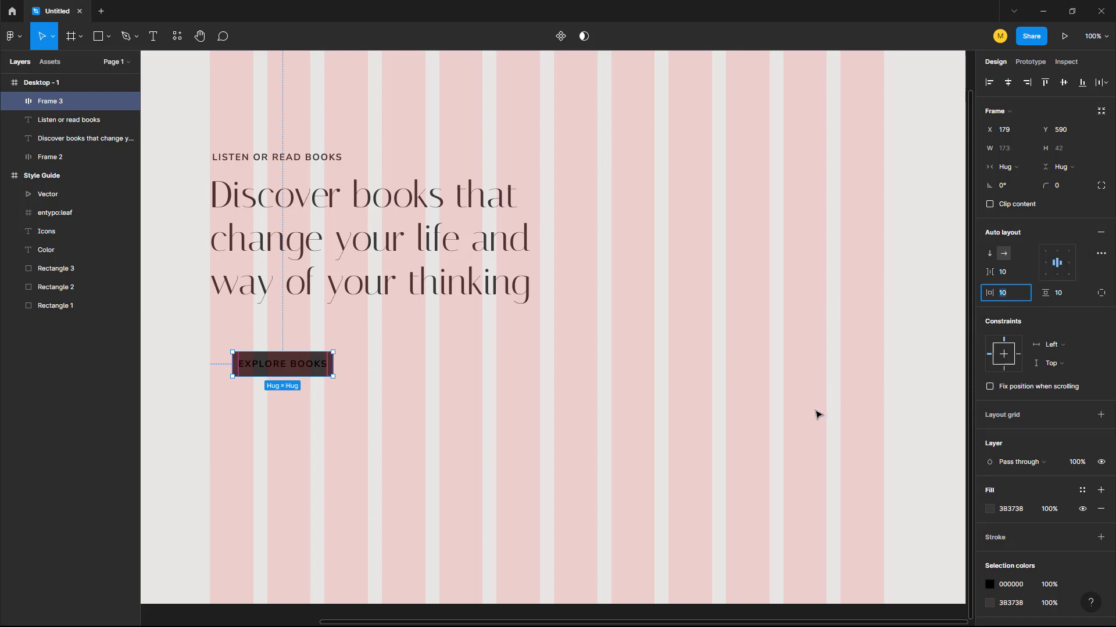
{"action": "type", "text": "32"}
{"action": "key", "text": "Return"}
{"action": "left_click", "coordinate": [1068, 293]}
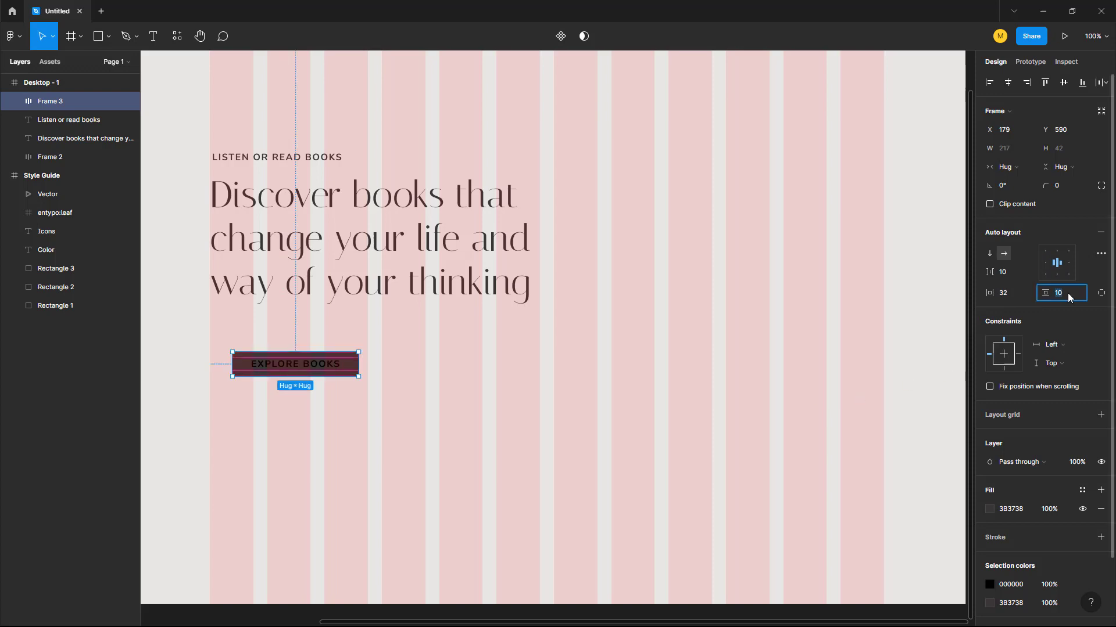
{"action": "type", "text": "16"}
{"action": "key", "text": "Return"}
{"action": "left_click", "coordinate": [1068, 293]}
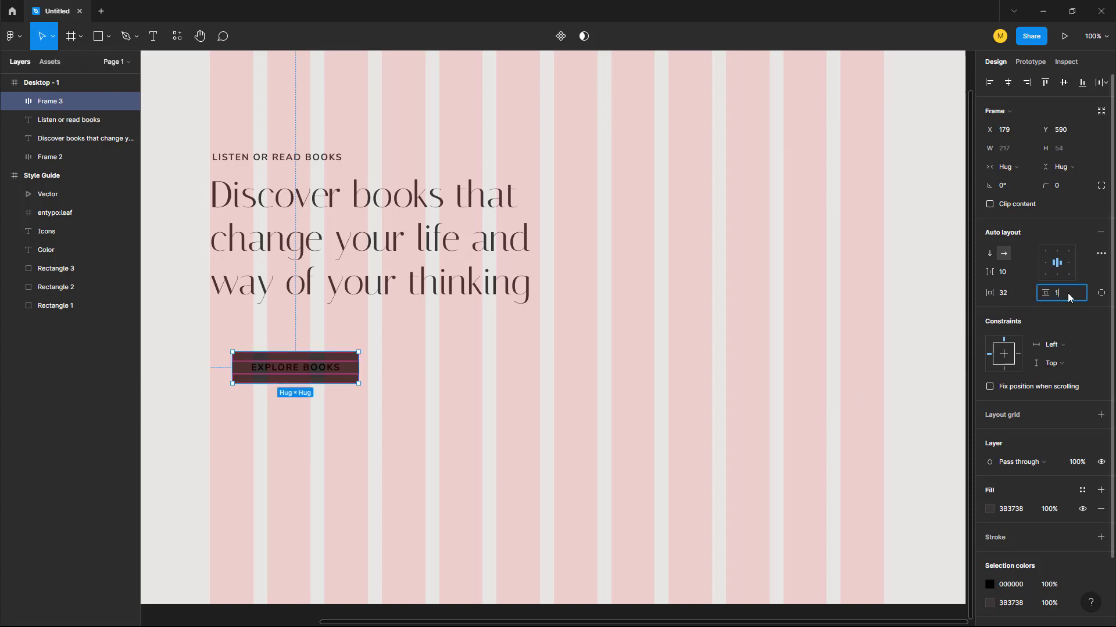
{"action": "type", "text": "14"}
{"action": "key", "text": "Return"}
Give the "explore books" button text the EAE7E5 fill from the document colours
{"action": "double_click", "coordinate": [329, 369]}
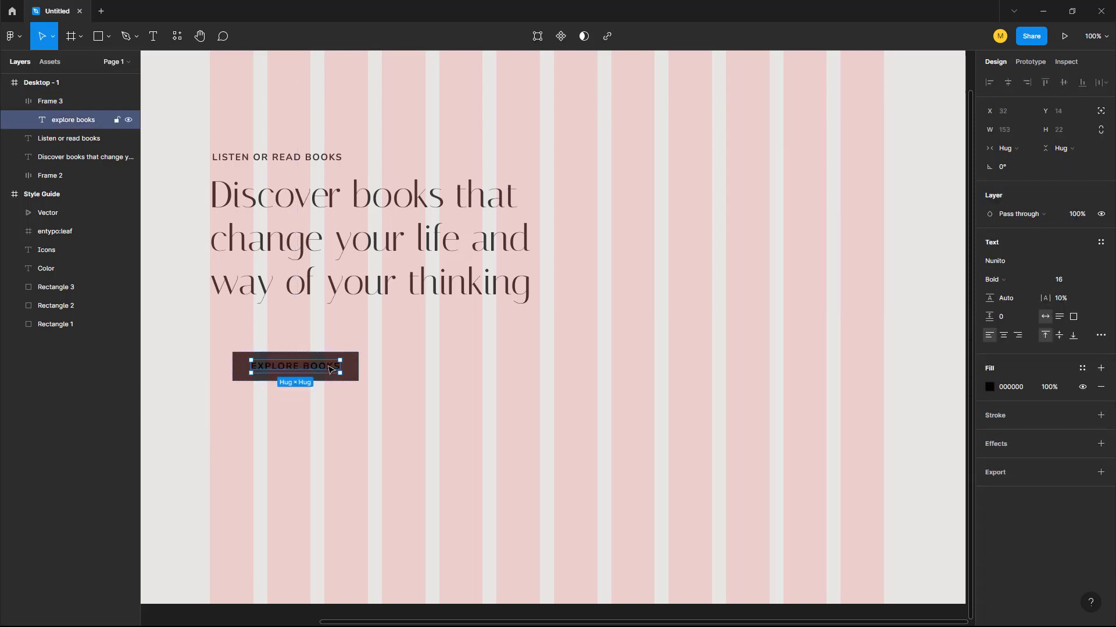
{"action": "left_click", "coordinate": [988, 387]}
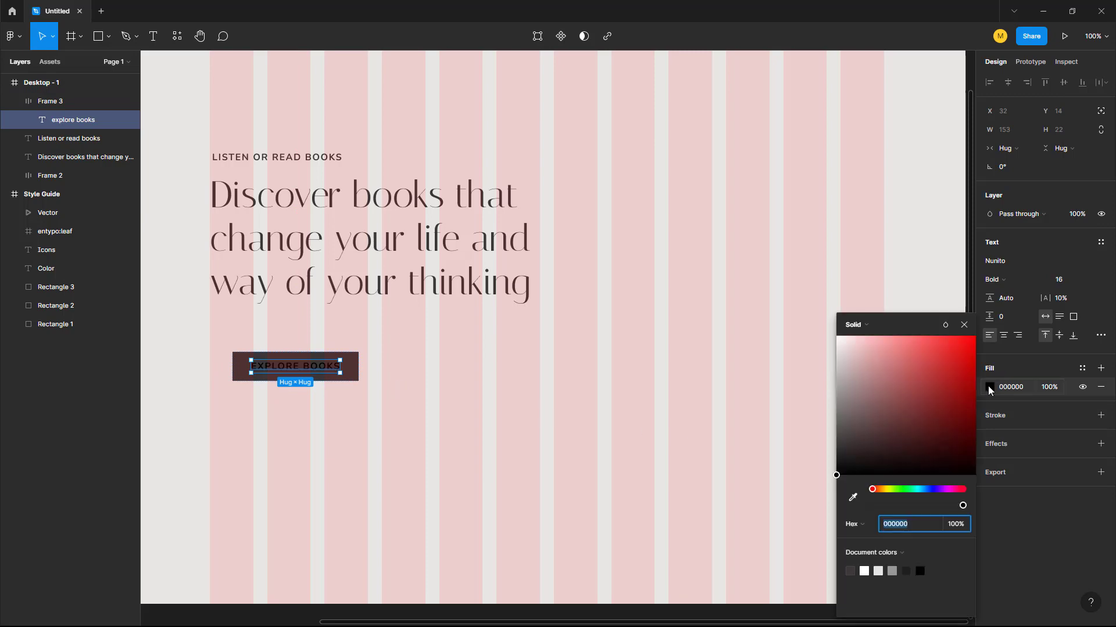
{"action": "left_click", "coordinate": [878, 571]}
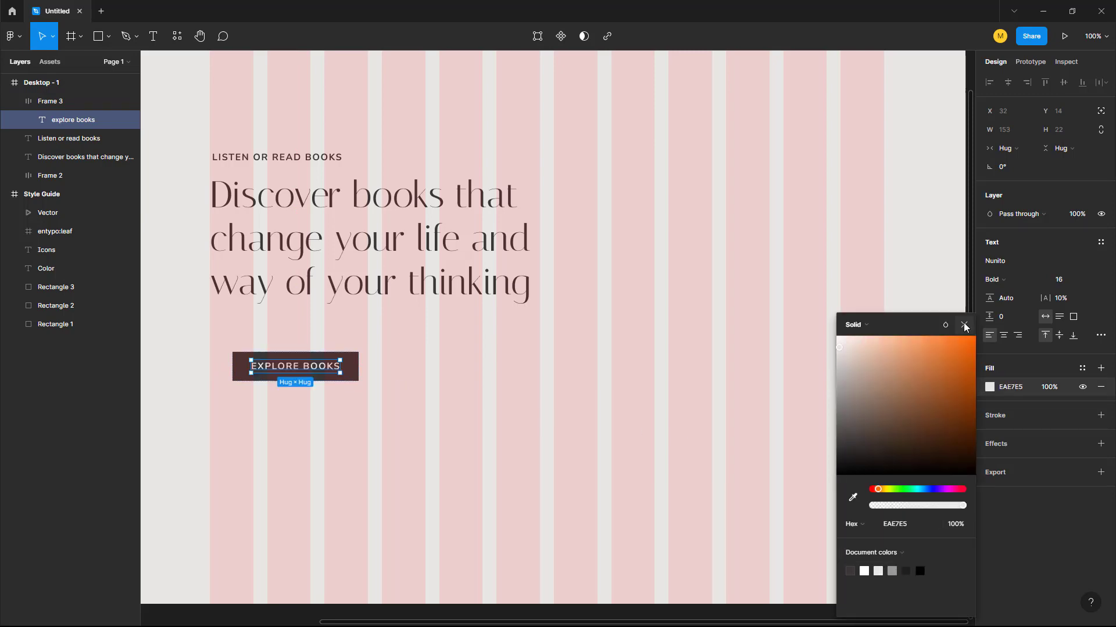
{"action": "left_click", "coordinate": [671, 430]}
Hide the 12-column layout grid of the Desktop - 1 frame
{"action": "key", "text": "Escape"}
{"action": "key", "text": "Escape"}
{"action": "left_click", "coordinate": [1082, 261]}
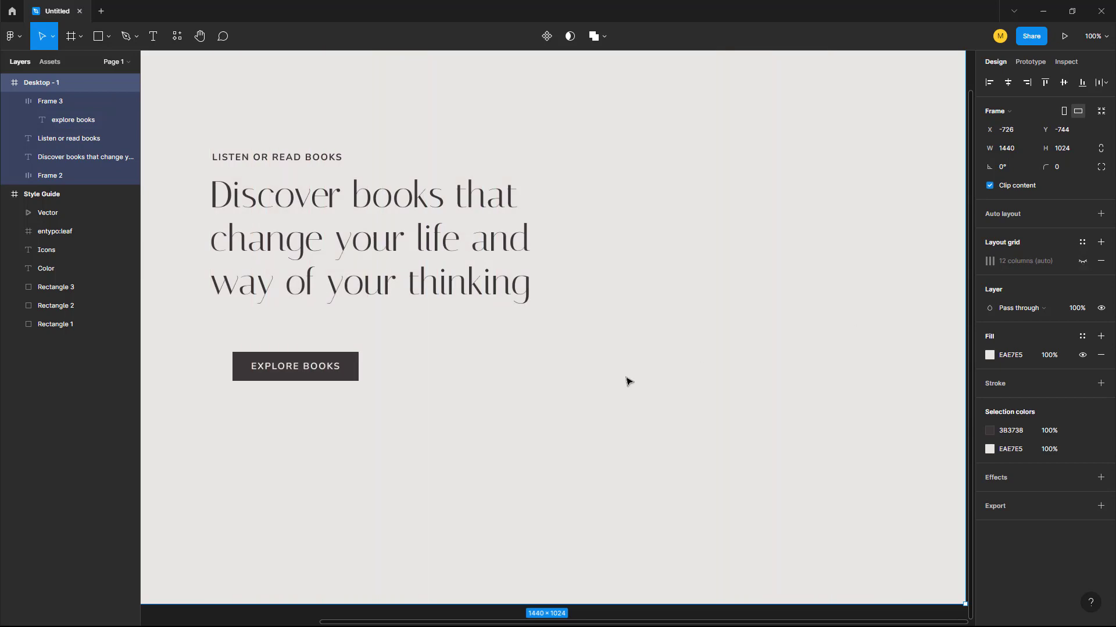
{"action": "scroll", "coordinate": [628, 381], "scroll_direction": "up", "scroll_amount": 1}
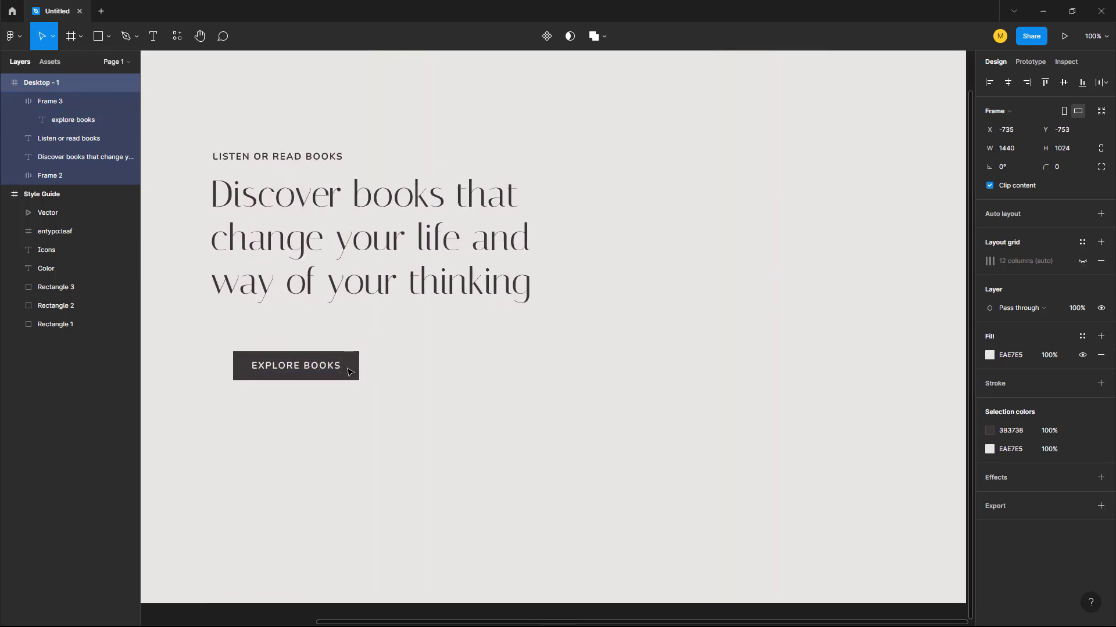
Move the explore books button closer beneath the headline, aligned with its left edge at about X 140, Y 551
{"action": "left_click", "coordinate": [356, 378]}
{"action": "left_click", "coordinate": [355, 371]}
{"action": "left_click_drag", "start_coordinate": [331, 377], "coordinate": [308, 354]}
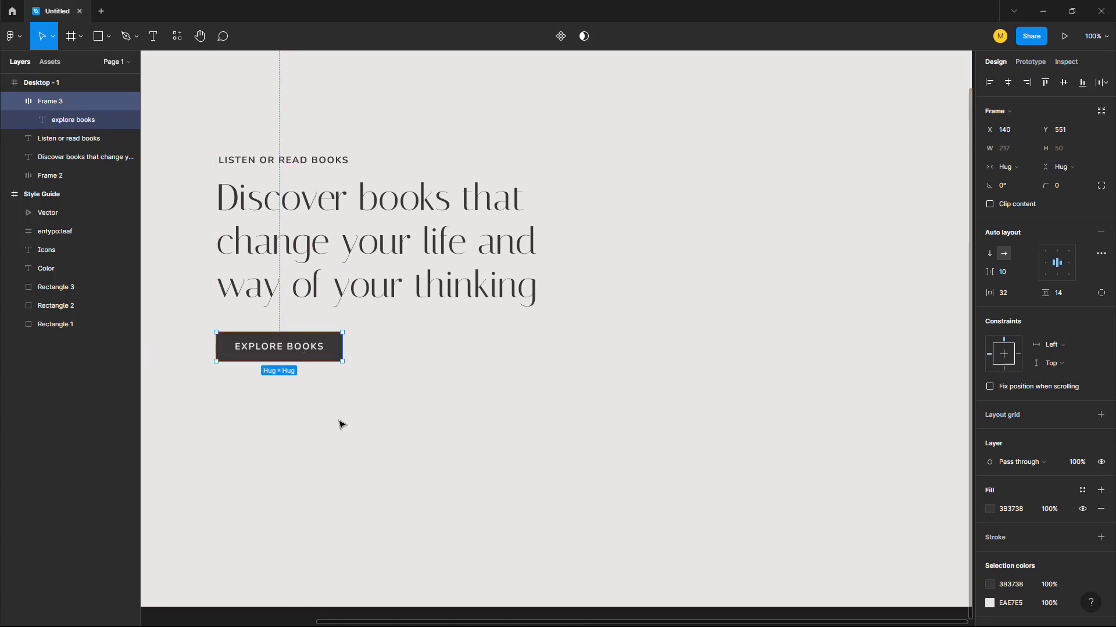
{"action": "left_click", "coordinate": [329, 378]}
{"action": "left_click", "coordinate": [323, 356]}
Nudge the explore books button vertically until the gap between it and the headline is 40
{"action": "key", "text": "alt"}
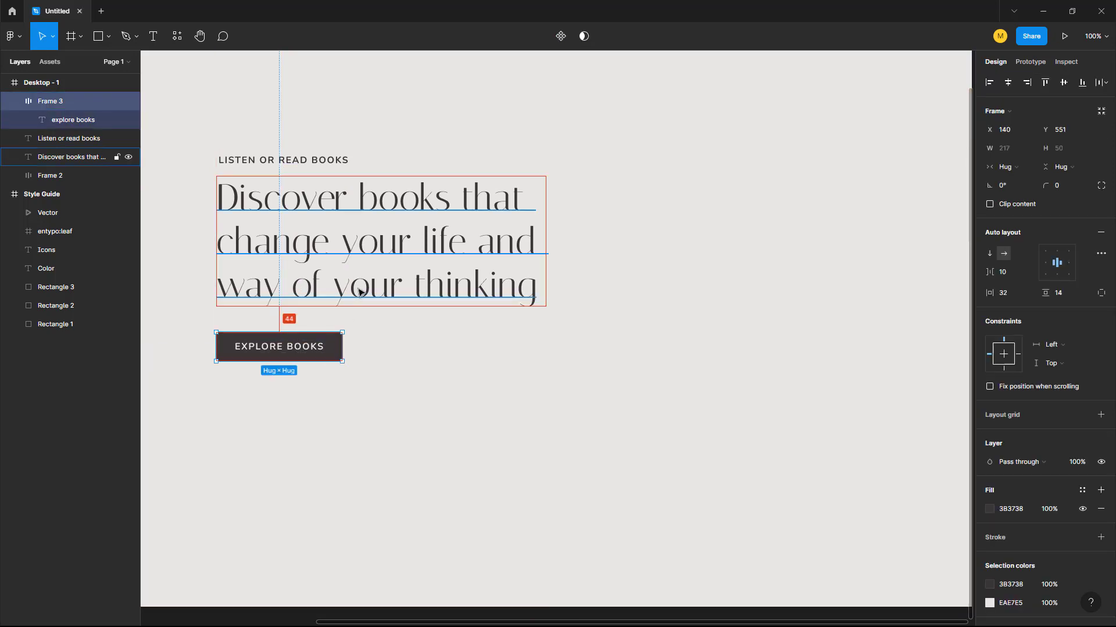
{"action": "key", "text": "shift+Up"}
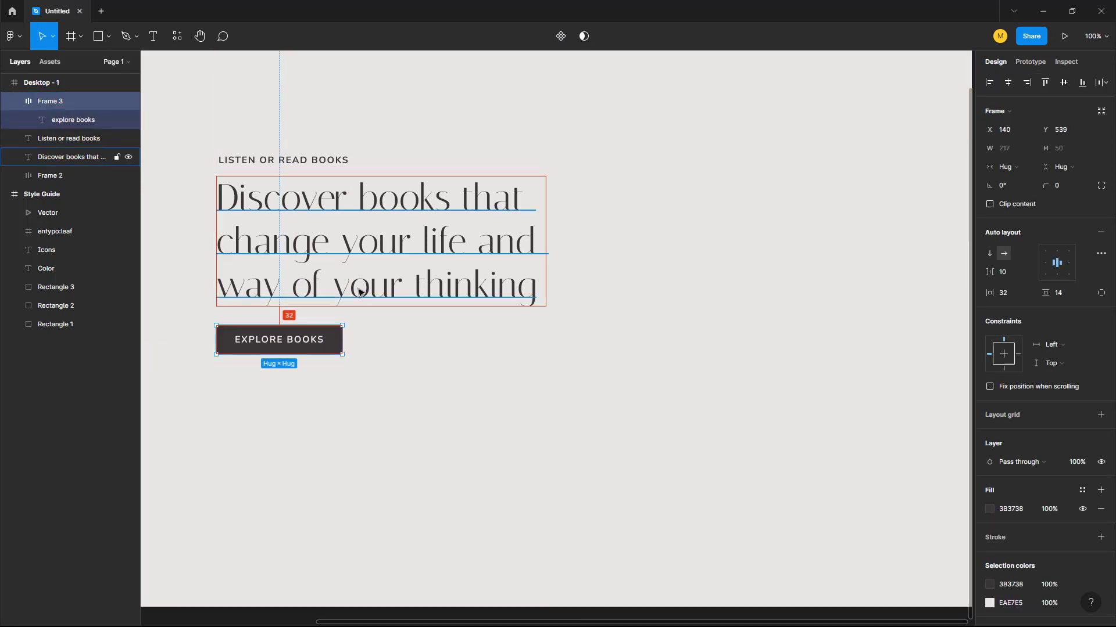
{"action": "key", "text": "Down"}
{"action": "key", "text": "Down"}
{"action": "key", "text": "Down"}
{"action": "key", "text": "Down"}
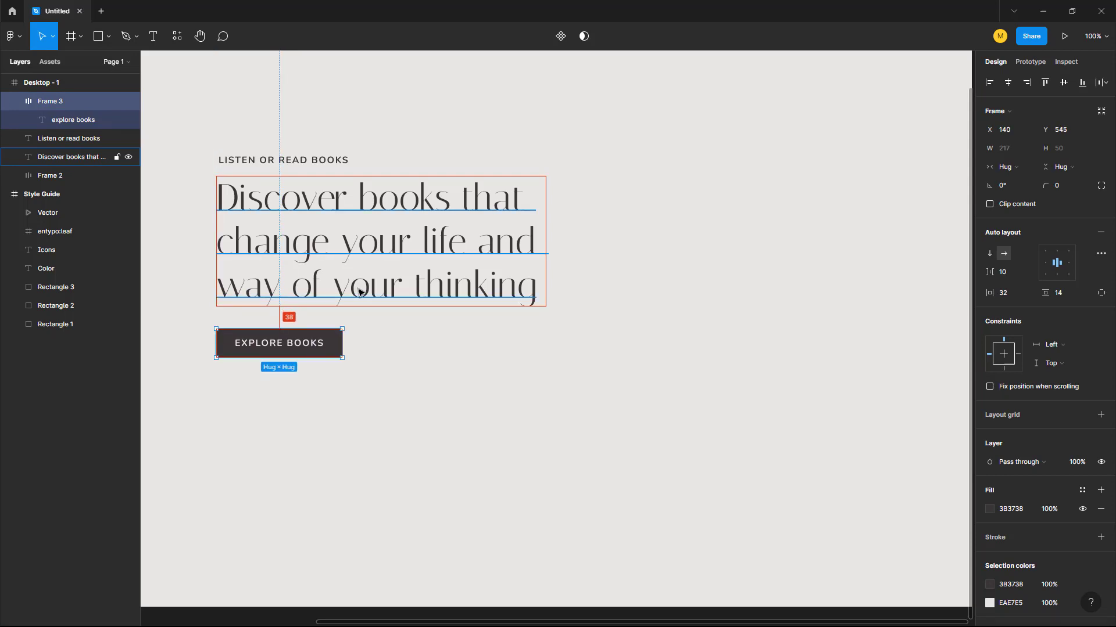
{"action": "key", "text": "Down"}
{"action": "key", "text": "Down"}
{"action": "left_click", "coordinate": [400, 419]}
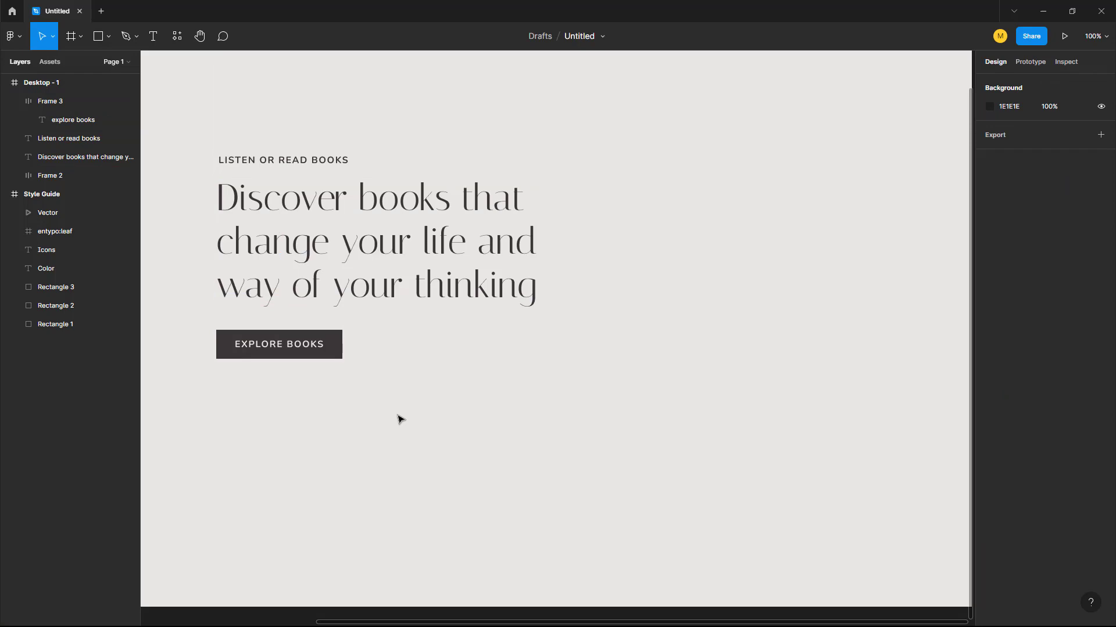
Combine the tagline and headline in an auto layout frame, and wrap that frame and the explore books button in another auto layout
{"action": "left_click", "coordinate": [319, 160]}
{"action": "left_click", "coordinate": [387, 257], "text": "shift"}
{"action": "key", "text": "shift+a"}
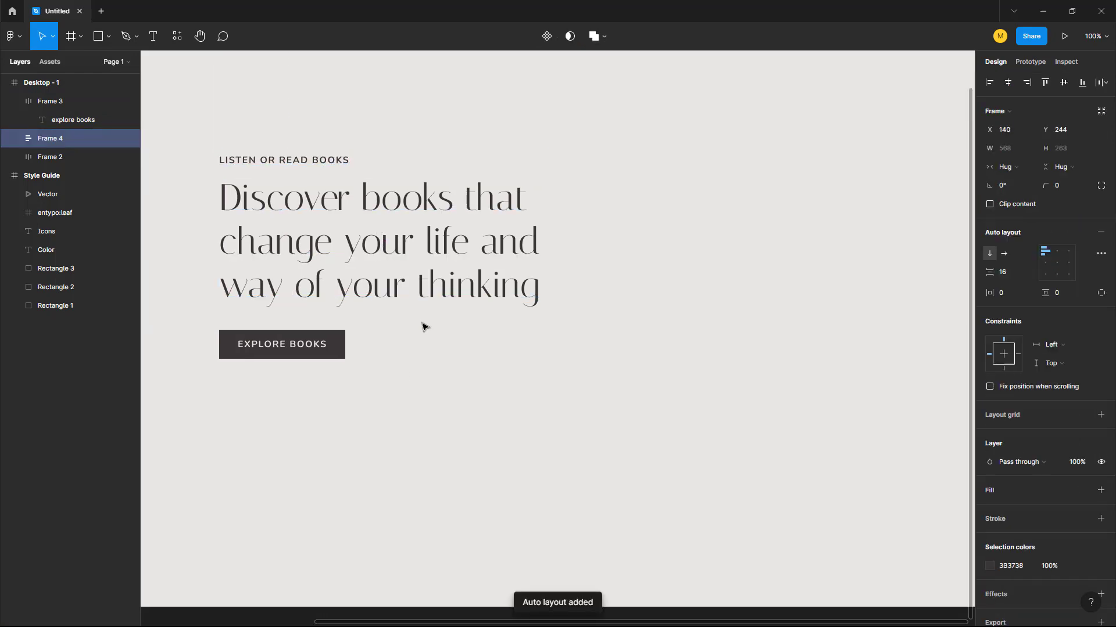
{"action": "left_click", "coordinate": [306, 358], "text": "shift"}
{"action": "key", "text": "shift+a"}
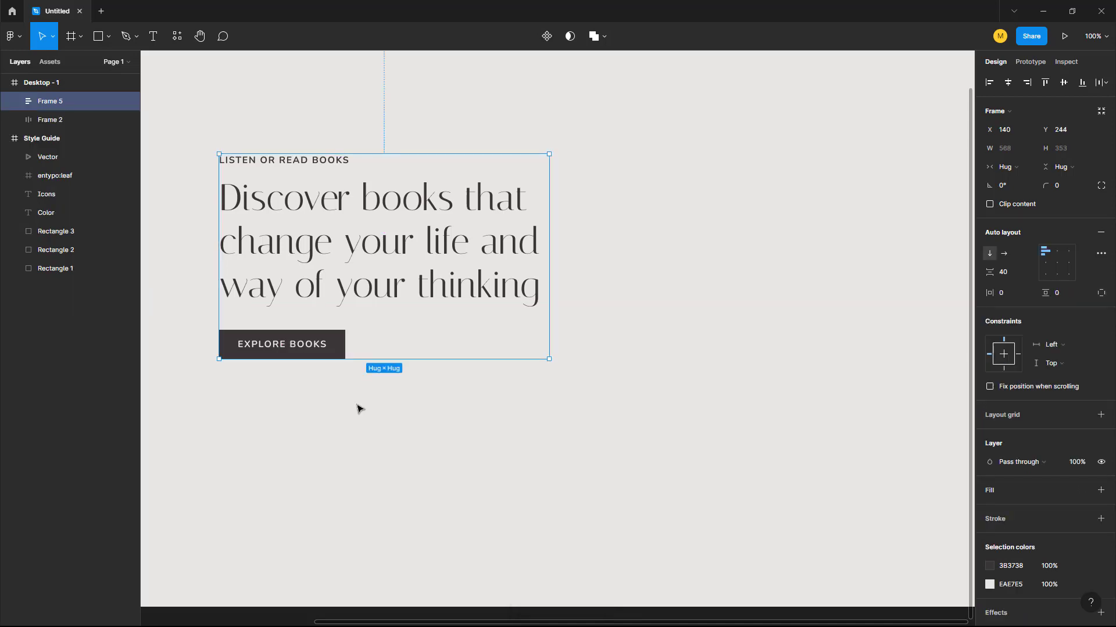
Move the hero text and button block up to Y 174 in the desktop frame
{"action": "scroll", "coordinate": [358, 409], "scroll_direction": "up", "scroll_amount": 1}
{"action": "scroll", "coordinate": [358, 408], "scroll_direction": "down", "scroll_amount": 2}
{"action": "scroll", "coordinate": [358, 408], "scroll_direction": "up", "scroll_amount": 1}
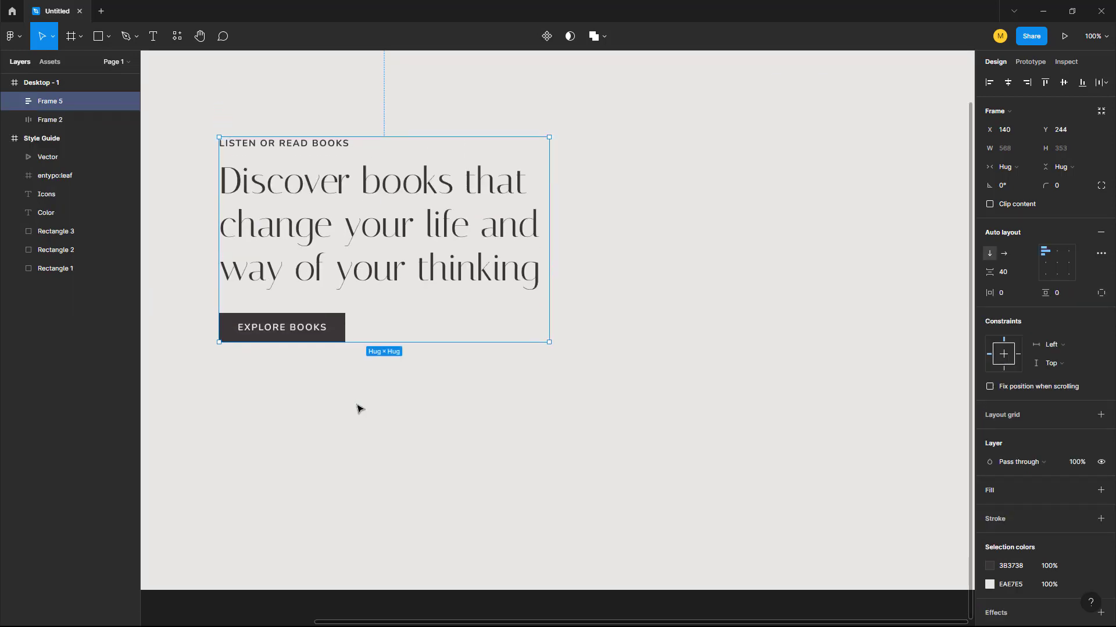
{"action": "key", "text": "shift+Up"}
{"action": "key", "text": "shift+Up"}
{"action": "key", "text": "shift+Up"}
{"action": "key", "text": "shift+Up"}
{"action": "key", "text": "shift+Up"}
{"action": "key", "text": "shift+Up"}
{"action": "key", "text": "shift+Up"}
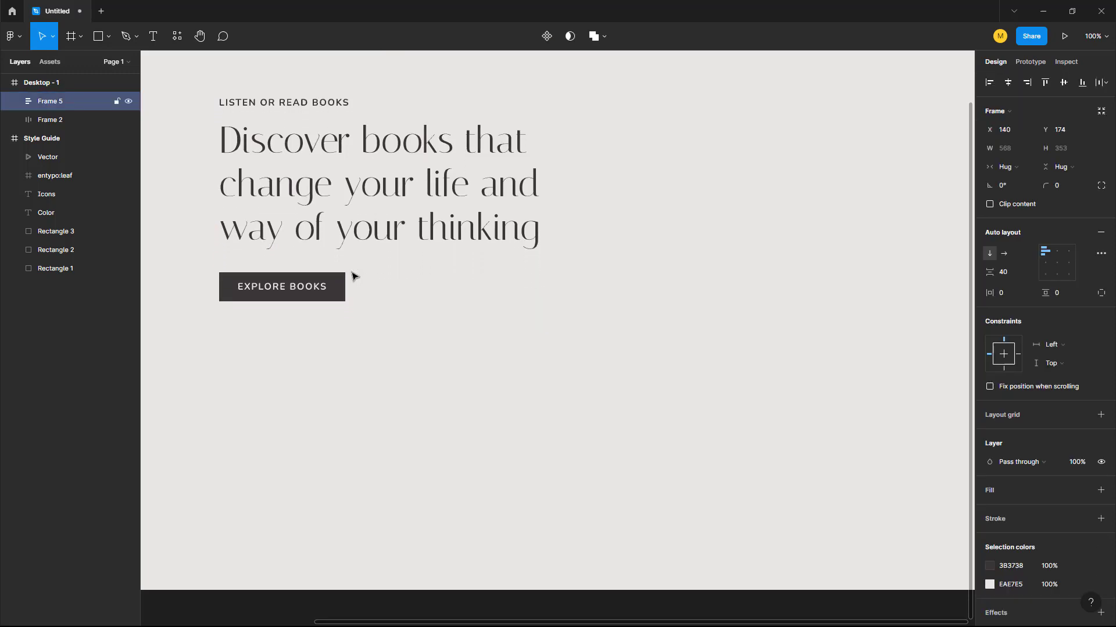
{"action": "left_click", "coordinate": [378, 438]}
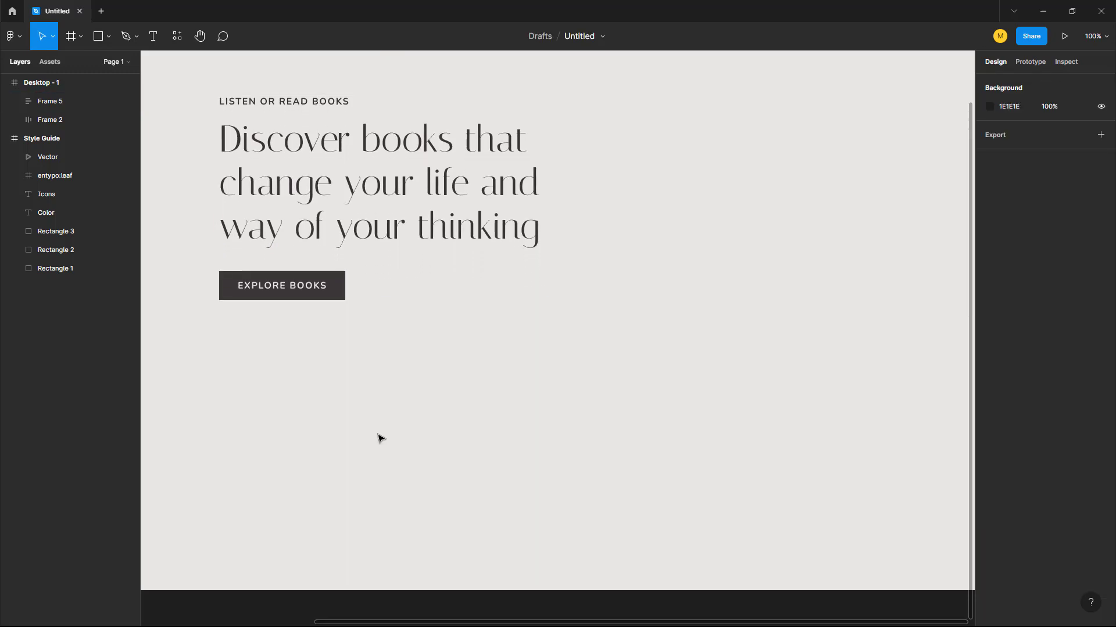
Paste the pexels-pixabay-256450 book photo into the desktop frame and align it to the frame's right edge and vertical centre
{"action": "scroll", "coordinate": [487, 441], "scroll_direction": "up", "scroll_amount": 1}
{"action": "key", "text": "ctrl+v"}
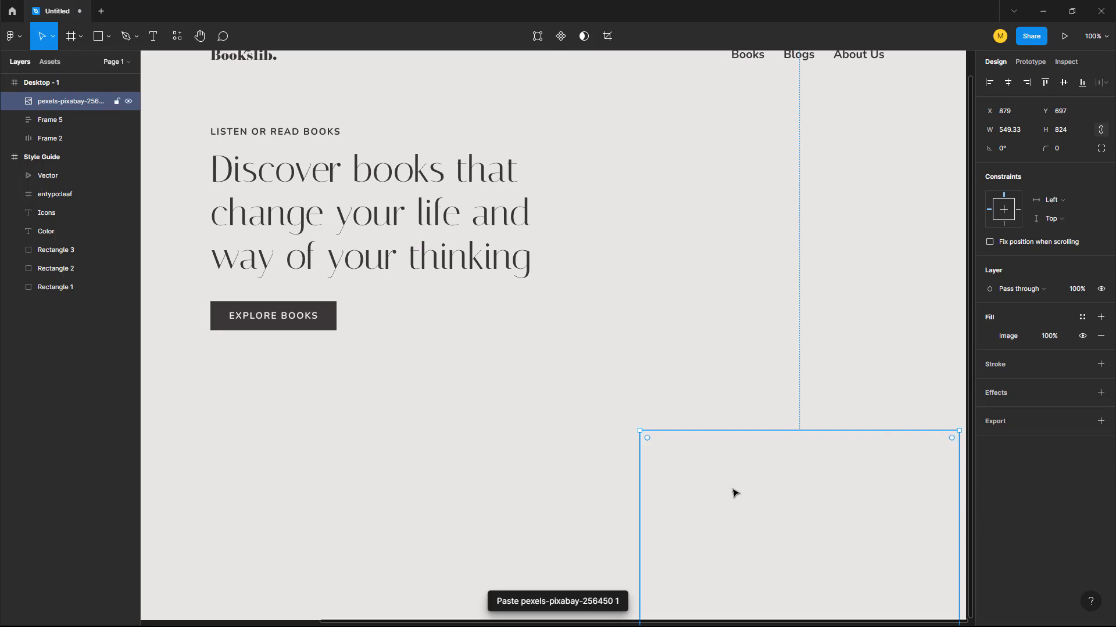
{"action": "left_click_drag", "start_coordinate": [791, 604], "coordinate": [787, 314]}
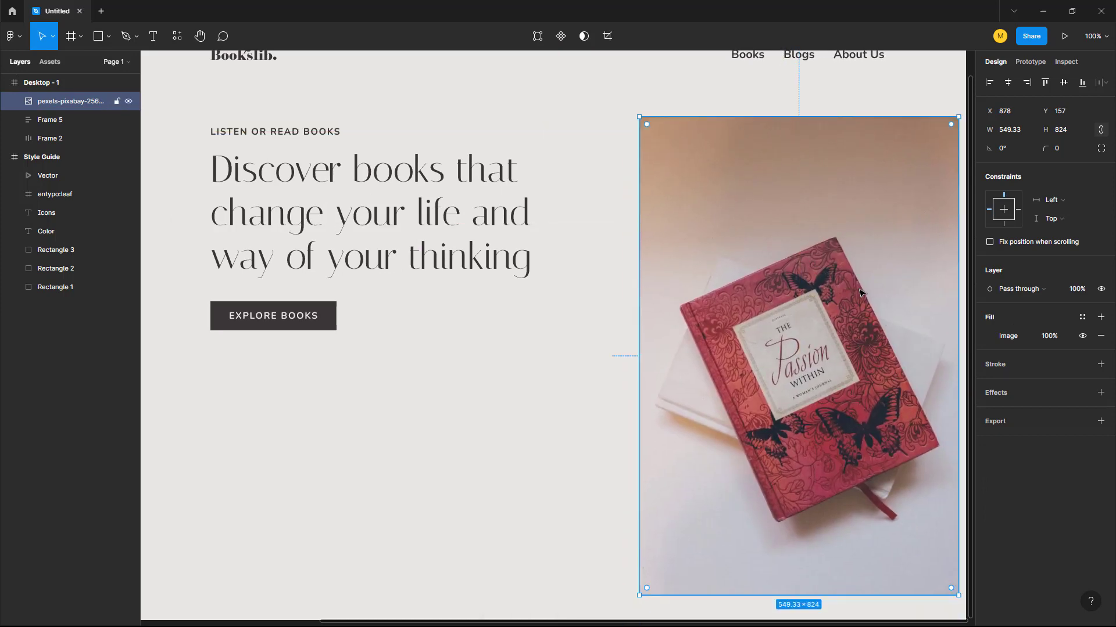
{"action": "left_click", "coordinate": [1064, 82]}
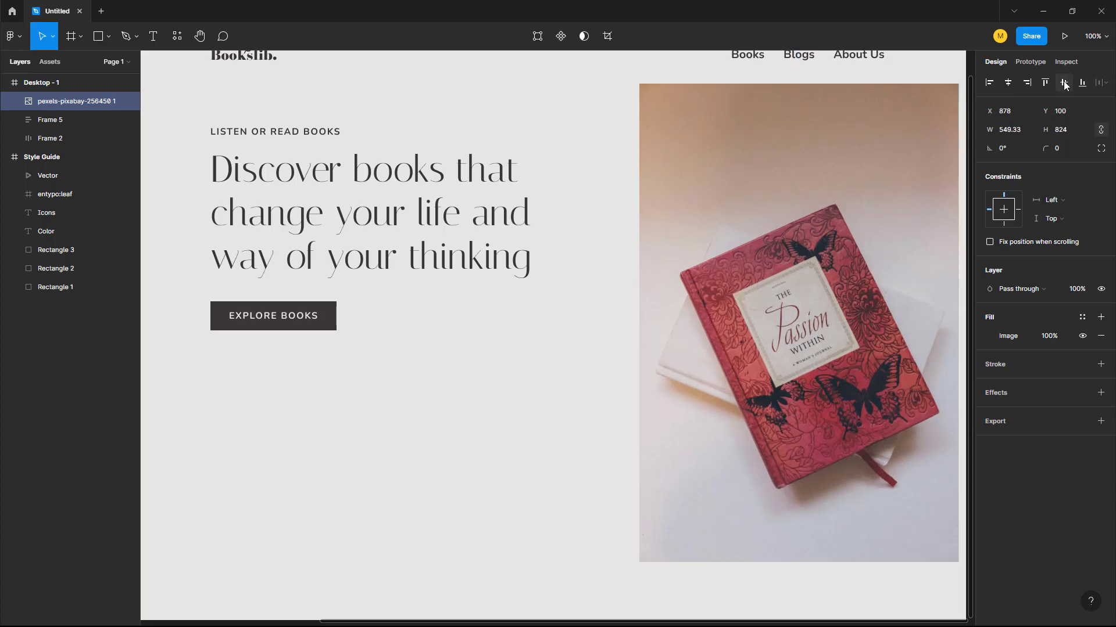
{"action": "left_click", "coordinate": [1027, 82]}
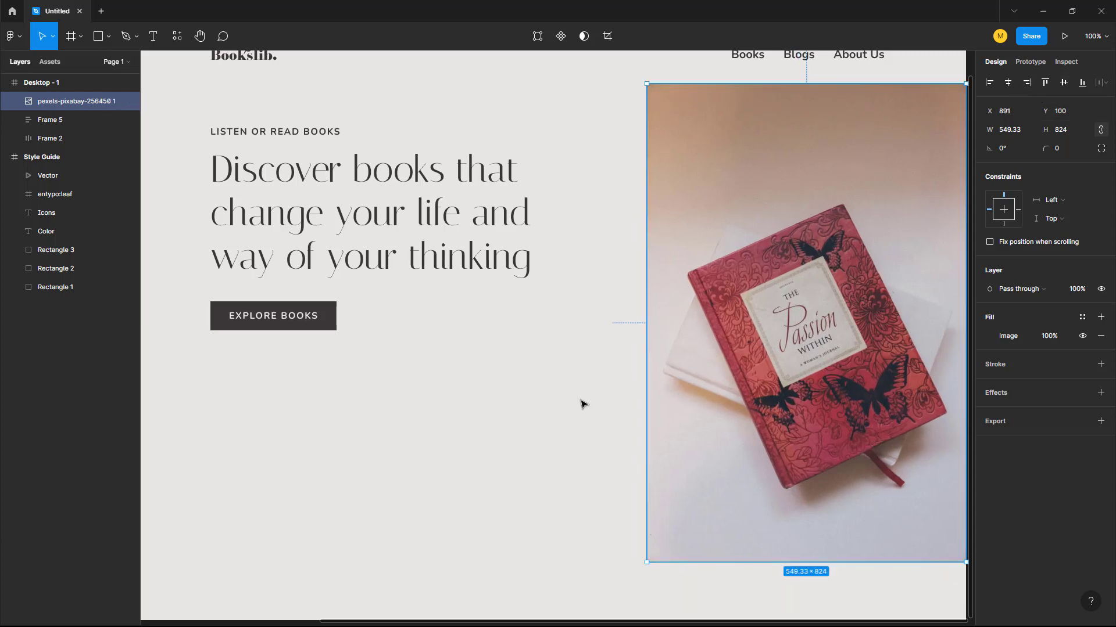
{"action": "scroll", "coordinate": [583, 403], "scroll_direction": "right", "scroll_amount": 2}
{"action": "scroll", "coordinate": [582, 403], "scroll_direction": "left", "scroll_amount": 2}
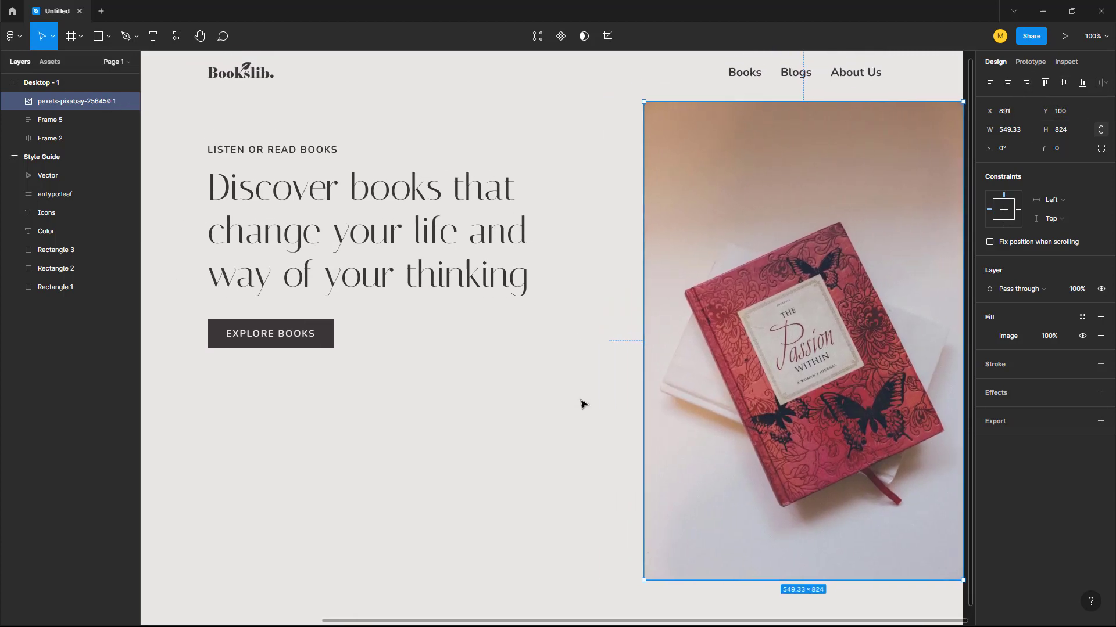
{"action": "key", "text": "alt"}
{"action": "key", "text": "alt"}
{"action": "scroll", "coordinate": [503, 429], "scroll_direction": "right", "scroll_amount": 1}
{"action": "left_click", "coordinate": [495, 433]}
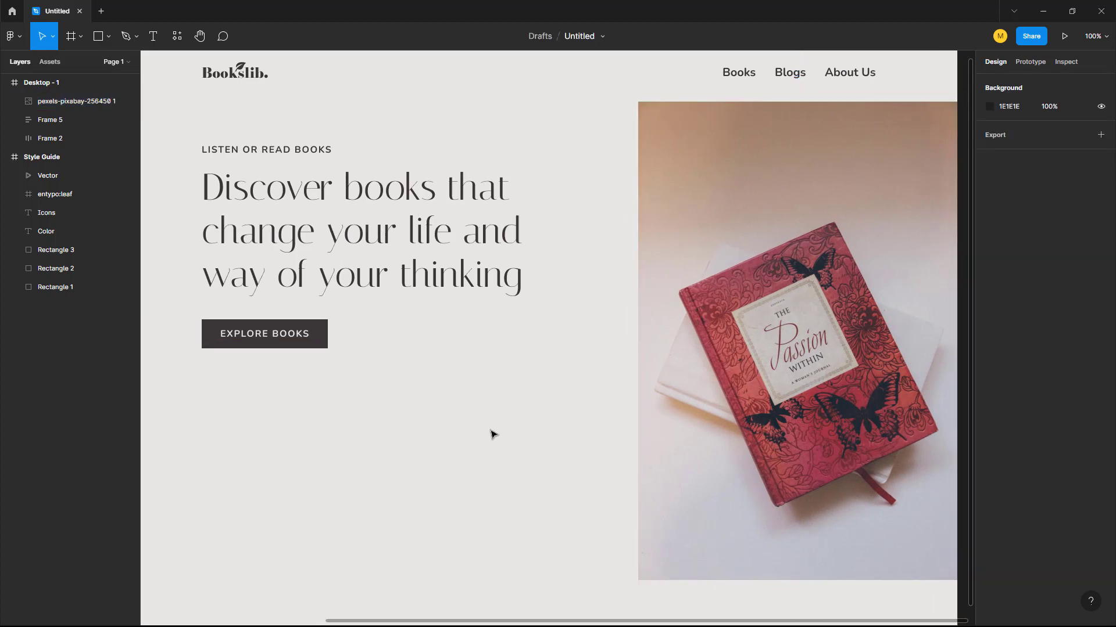
Duplicate the book photo over the hero text and set the copy's width to 70 with its proportions locked
{"action": "scroll", "coordinate": [492, 434], "scroll_direction": "left", "scroll_amount": 3}
{"action": "scroll", "coordinate": [493, 434], "scroll_direction": "down", "scroll_amount": 2}
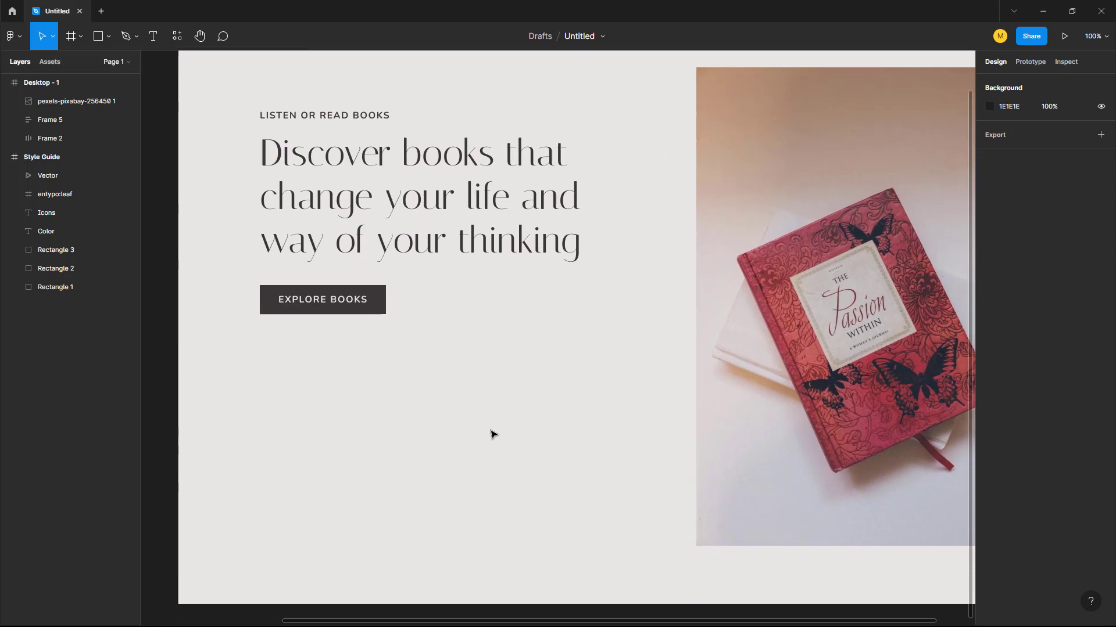
{"action": "scroll", "coordinate": [495, 419], "scroll_direction": "down", "scroll_amount": 2}
{"action": "scroll", "coordinate": [639, 383], "scroll_direction": "up", "scroll_amount": 2}
{"action": "left_click", "coordinate": [796, 369]}
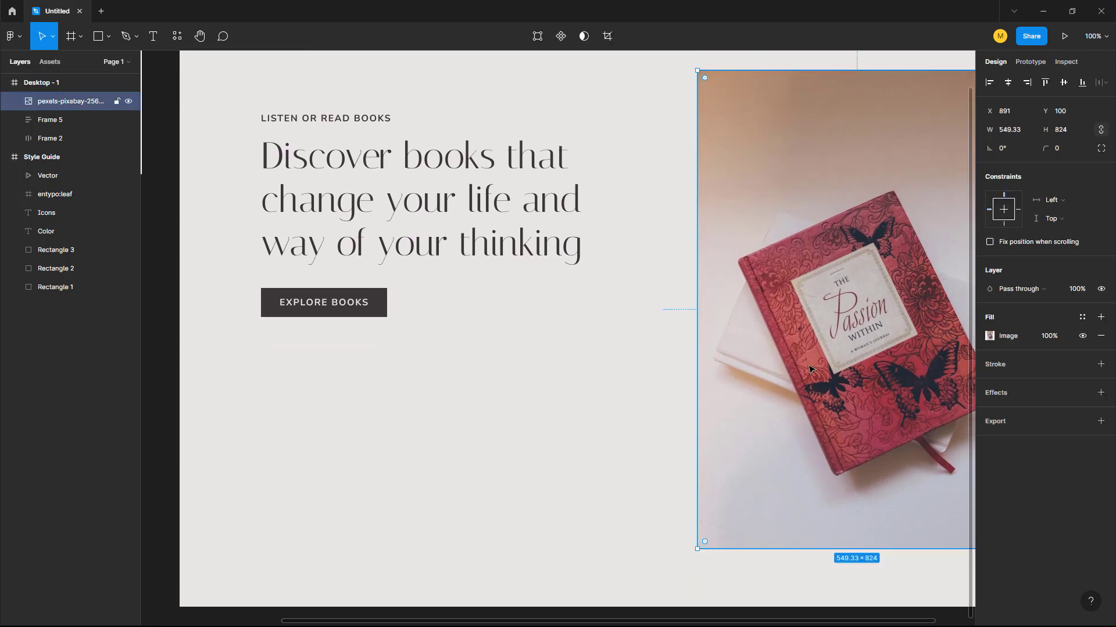
{"action": "key", "text": "ctrl+d"}
{"action": "left_click_drag", "start_coordinate": [810, 369], "coordinate": [356, 397]}
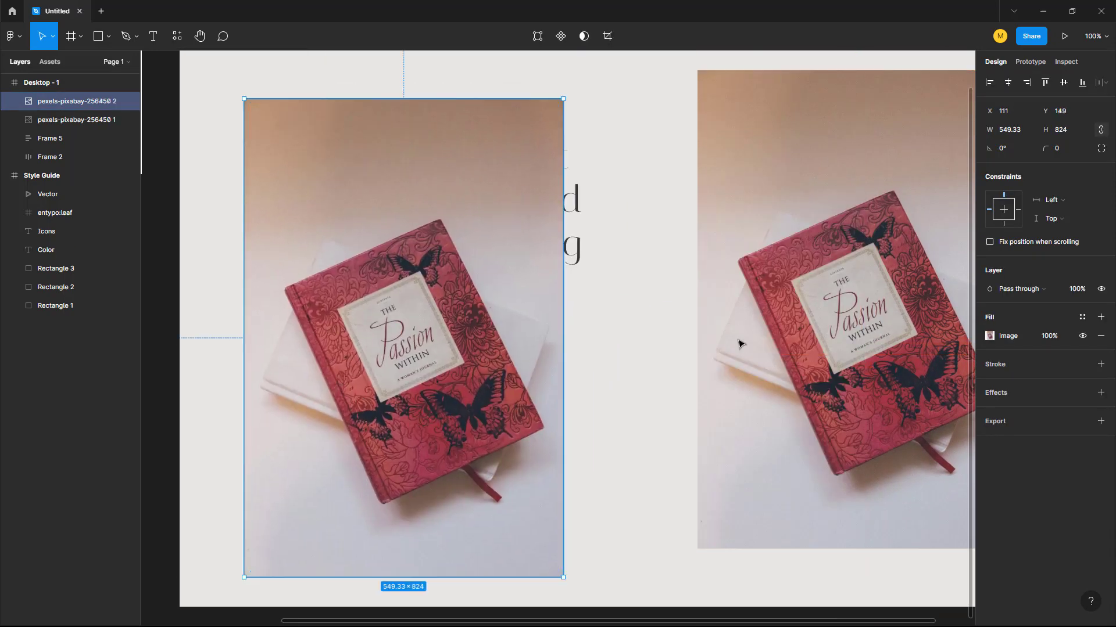
{"action": "left_click", "coordinate": [1022, 132]}
{"action": "type", "text": "70"}
{"action": "key", "text": "Return"}
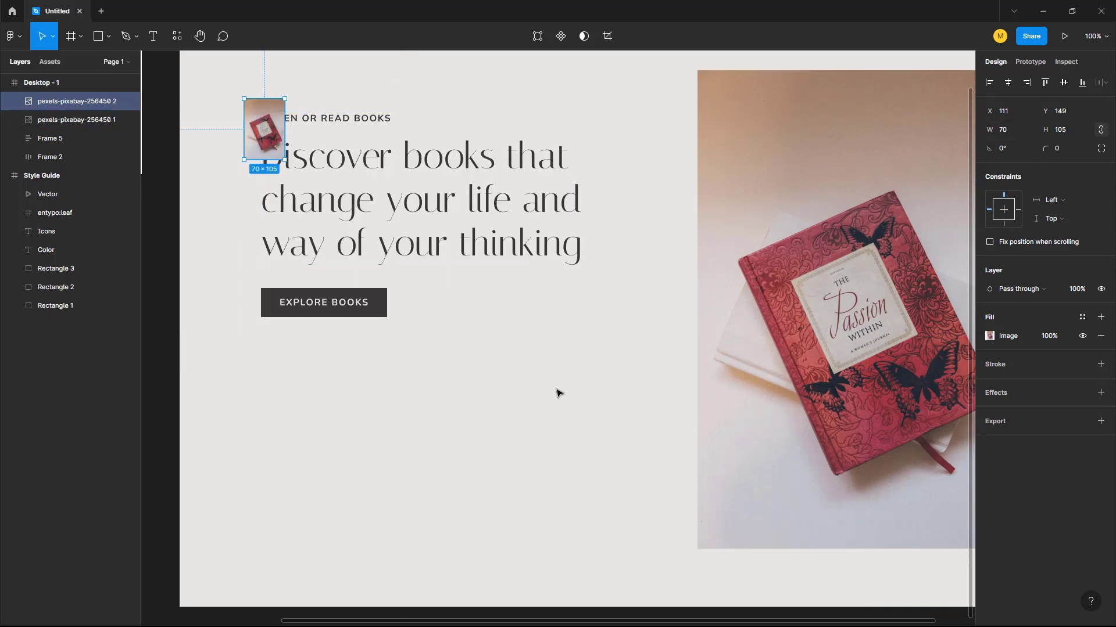
Place the small book image below the explore books button at about X 140, Y 679, aligned with the button's left edge
{"action": "left_click_drag", "start_coordinate": [261, 123], "coordinate": [278, 431]}
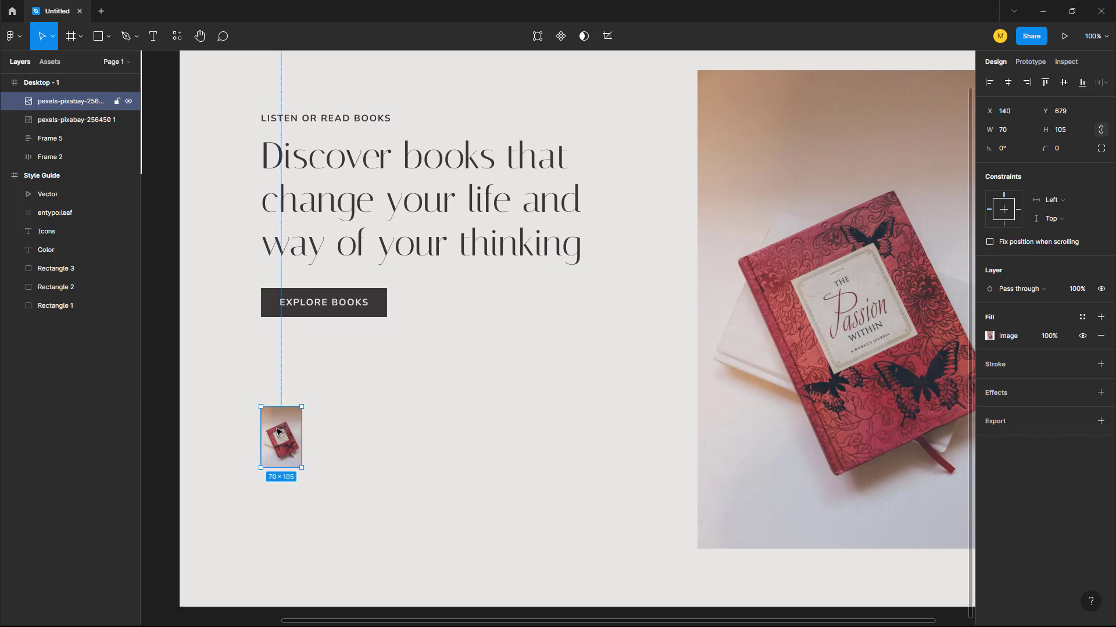
{"action": "scroll", "coordinate": [357, 490], "scroll_direction": "down", "scroll_amount": 1}
{"action": "left_click", "coordinate": [357, 490]}
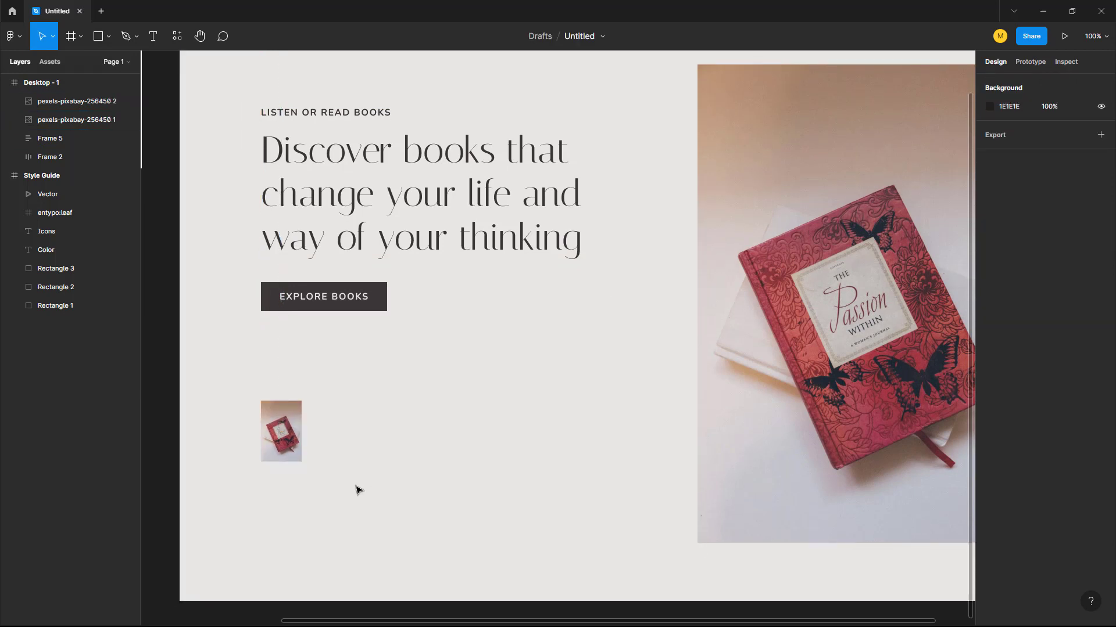
Draw a circle beside the small book image at X 232, Y 679 and set its size to 50 × 50
{"action": "key", "text": "o"}
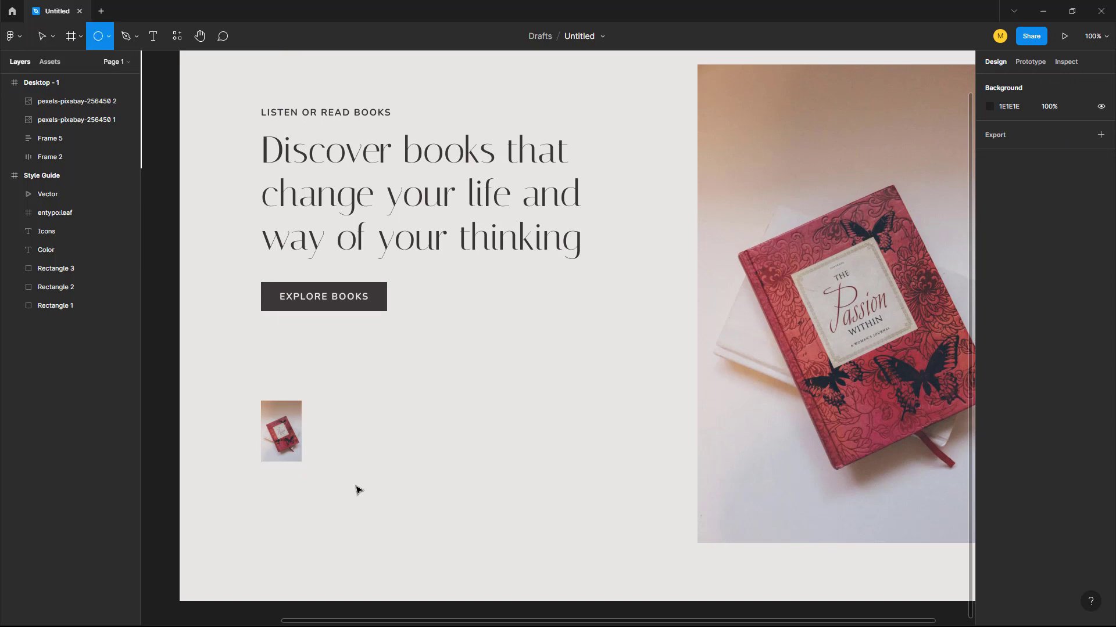
{"action": "mouse_move", "coordinate": [318, 406]}
{"action": "left_mouse_down"}
{"action": "mouse_move", "coordinate": [353, 442]}
{"action": "mouse_move", "coordinate": [331, 420]}
{"action": "left_mouse_up"}
{"action": "left_click", "coordinate": [373, 469]}
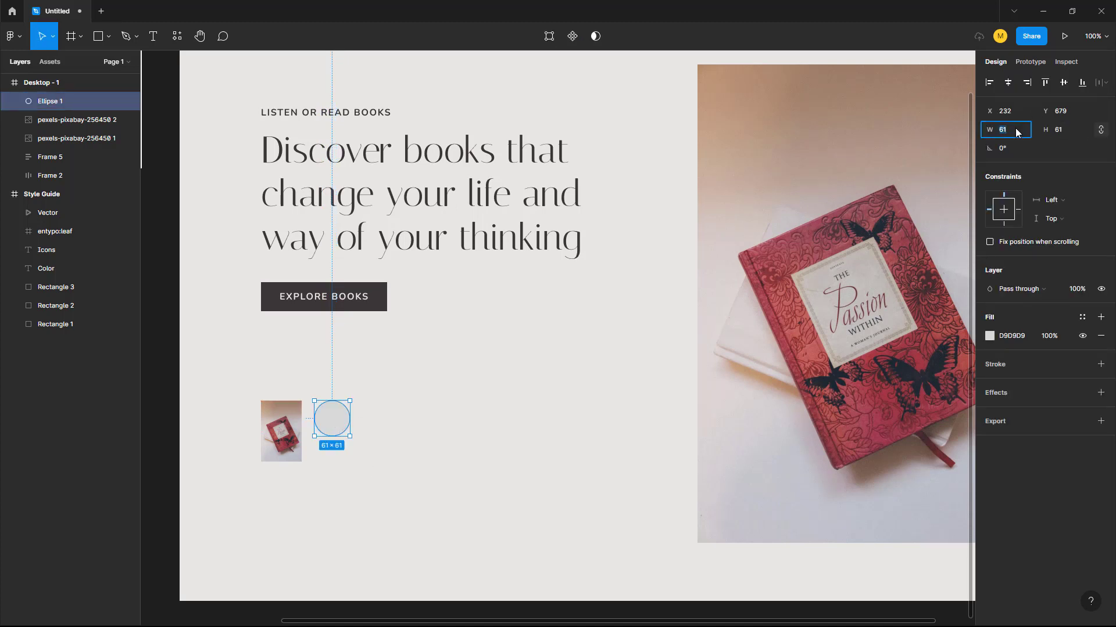
{"action": "type", "text": "50"}
{"action": "key", "text": "Return"}
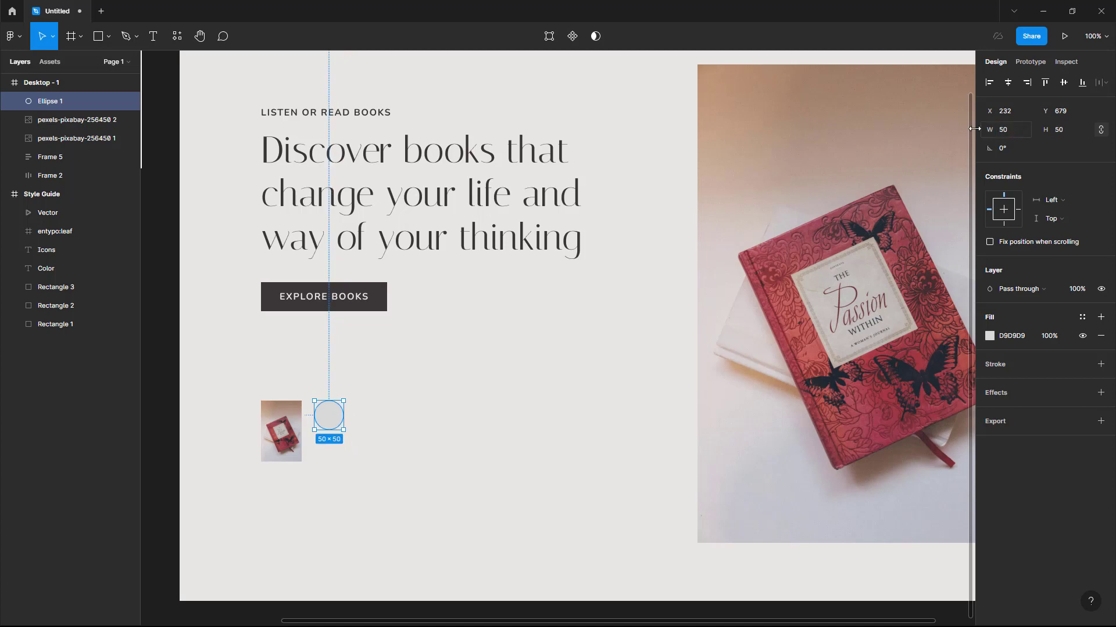
Add a stroke to the circle and sample the page background as its fill, EAE7E5
{"action": "scroll", "coordinate": [481, 428], "scroll_direction": "right", "scroll_amount": 2}
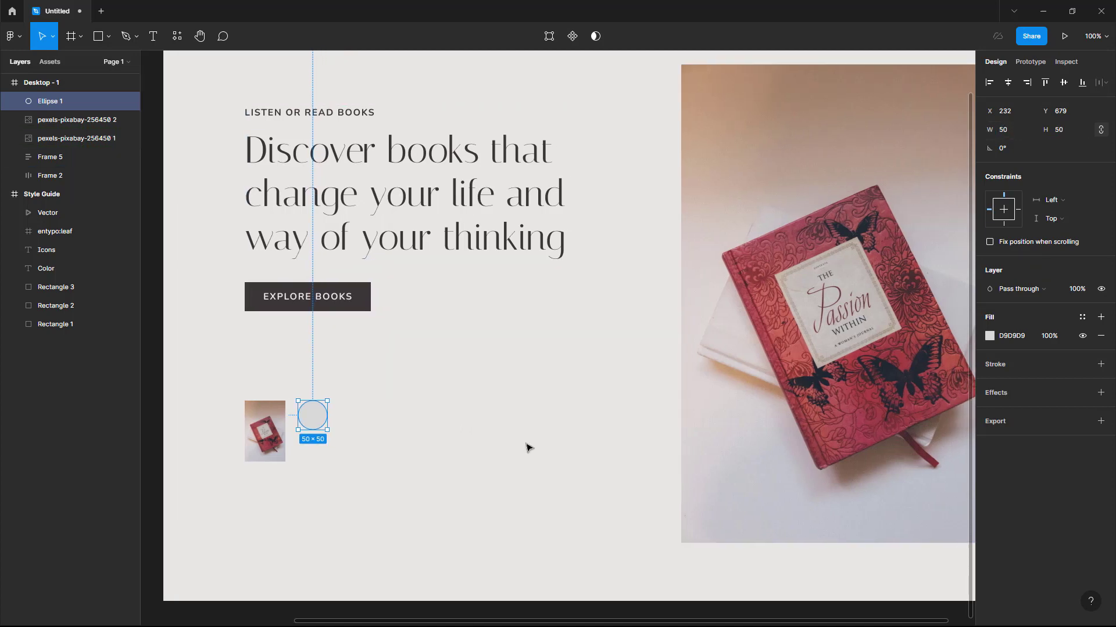
{"action": "left_click", "coordinate": [1003, 366]}
{"action": "left_click", "coordinate": [989, 336]}
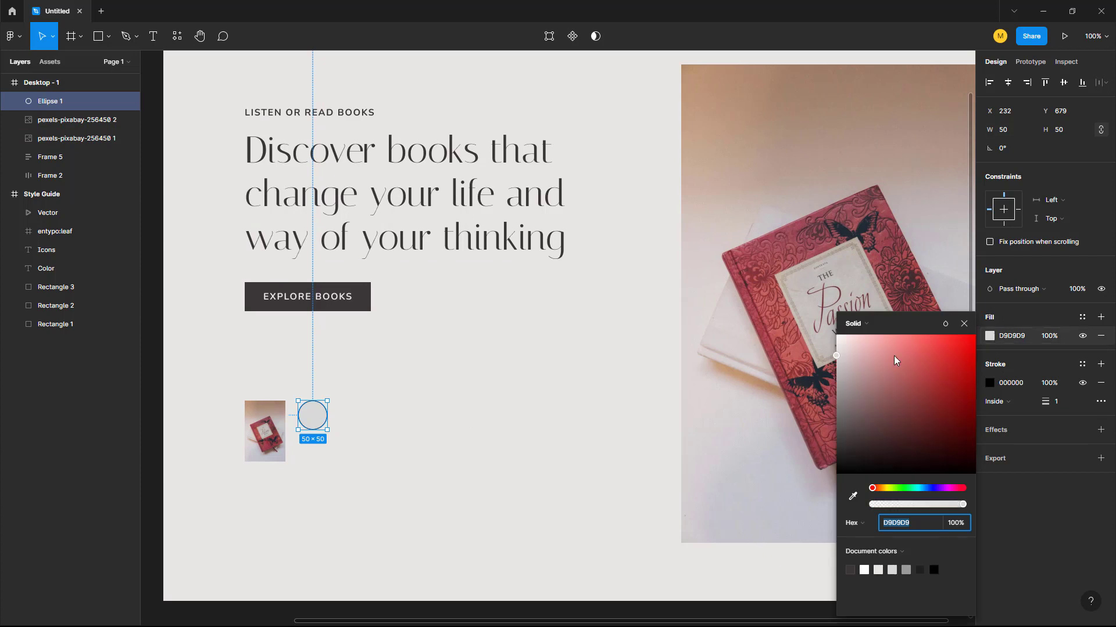
{"action": "left_click_drag", "start_coordinate": [896, 361], "coordinate": [821, 326]}
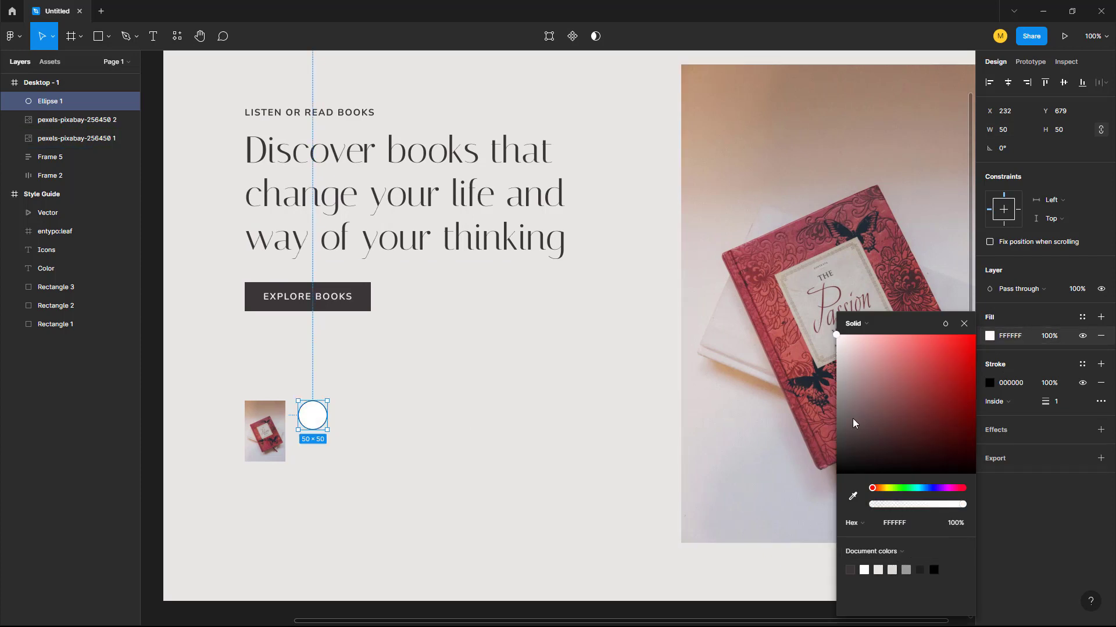
{"action": "left_click", "coordinate": [853, 495]}
{"action": "left_click", "coordinate": [548, 459]}
{"action": "left_click", "coordinate": [964, 323]}
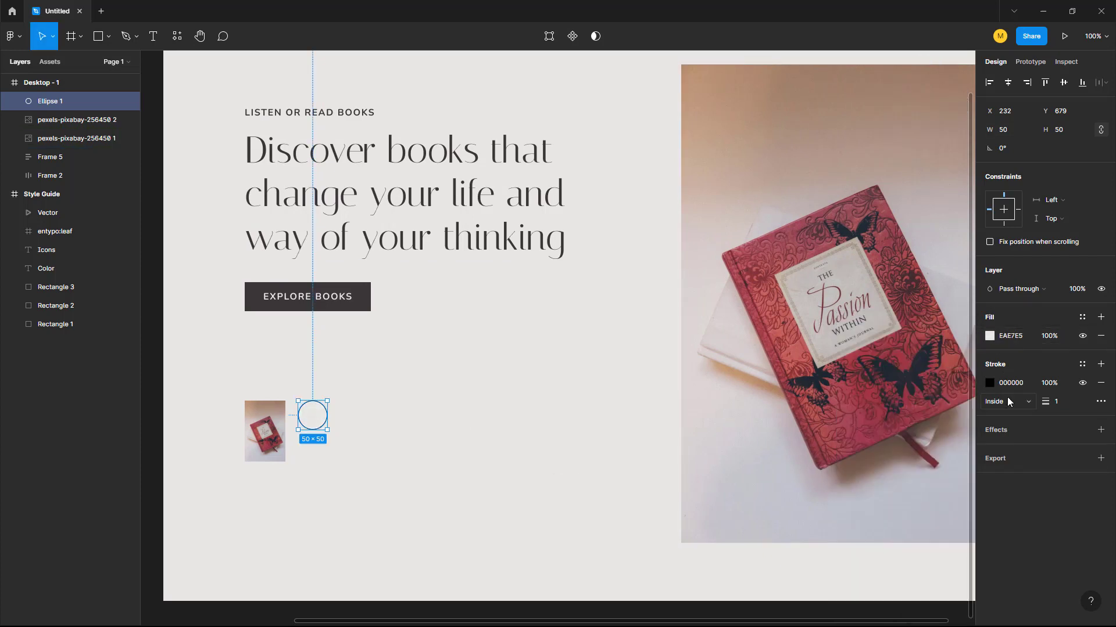
Set the circle's stroke to the document colour 3B3738
{"action": "left_click", "coordinate": [990, 383]}
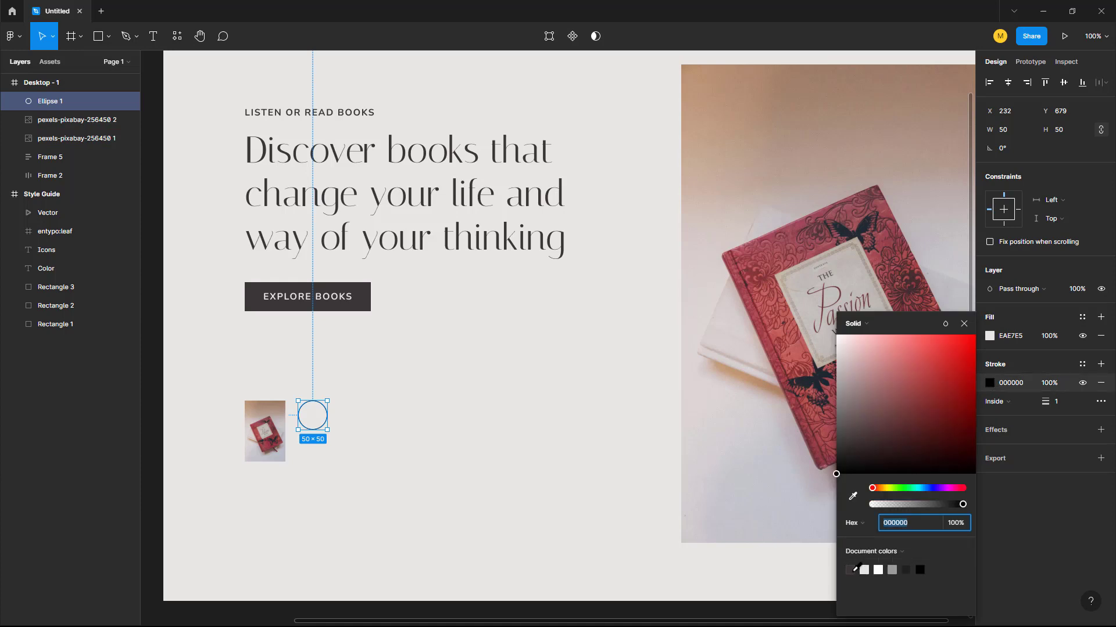
{"action": "left_click", "coordinate": [850, 569]}
{"action": "left_click", "coordinate": [964, 323]}
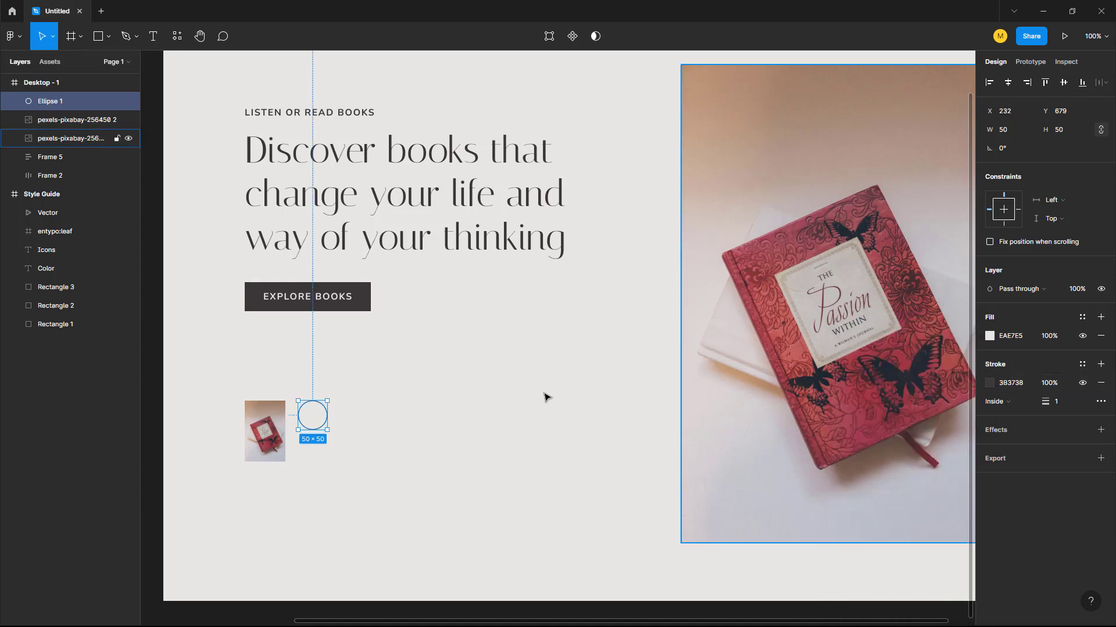
{"action": "left_click", "coordinate": [365, 467]}
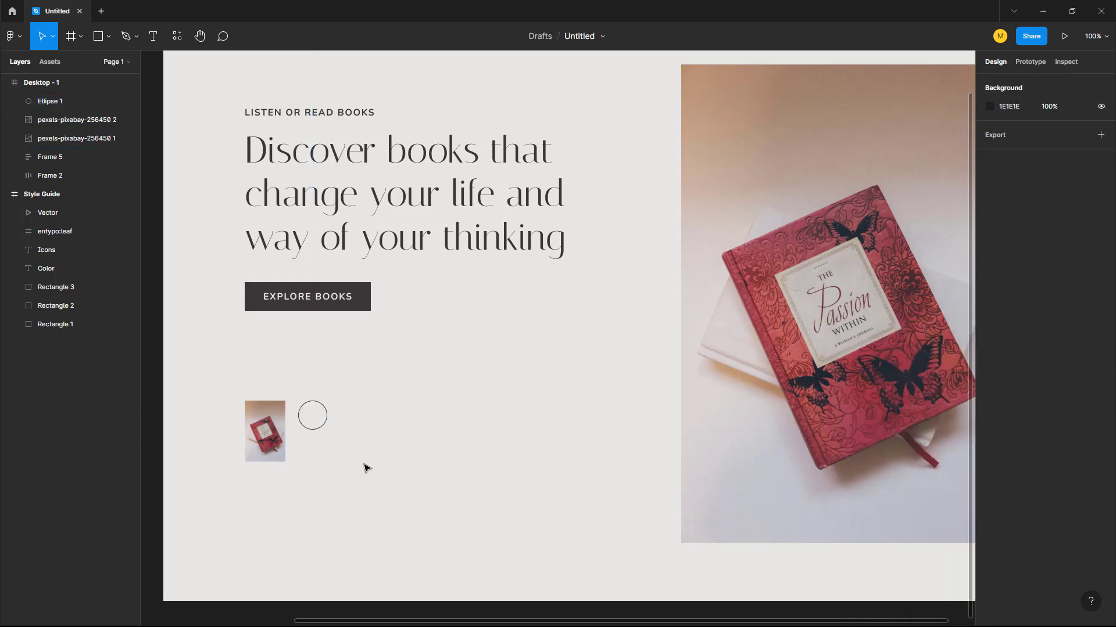
Copy the play icon from the Style Guide frame and paste it onto the circle beside the book thumbnail
{"action": "scroll", "coordinate": [365, 467], "scroll_direction": "left", "scroll_amount": 5}
{"action": "scroll", "coordinate": [365, 467], "scroll_direction": "up", "scroll_amount": 3}
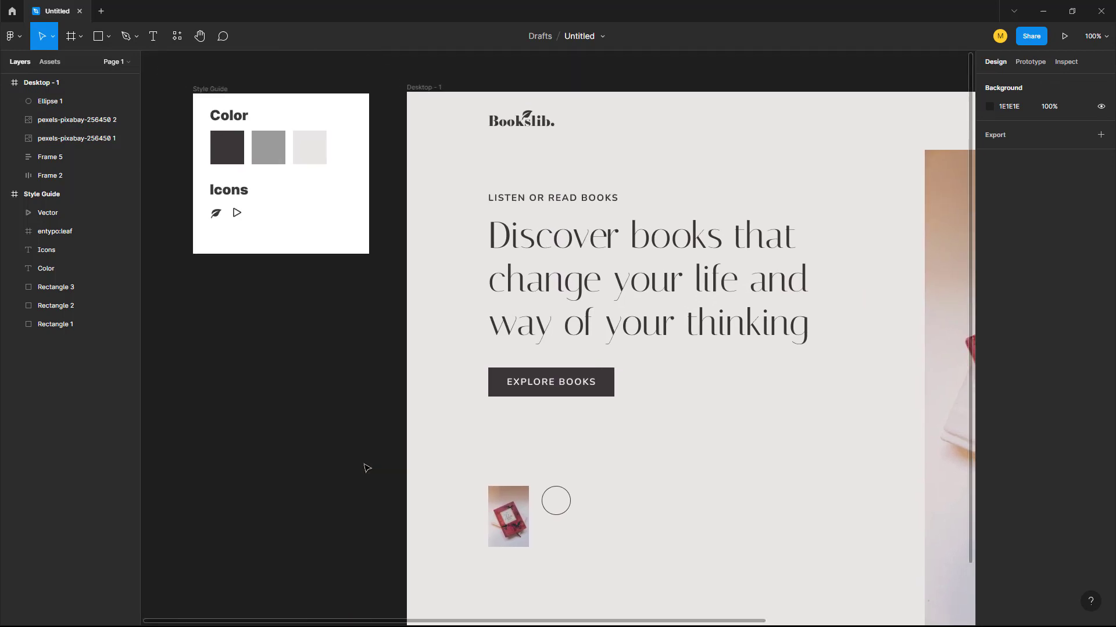
{"action": "left_click", "coordinate": [237, 213]}
{"action": "scroll", "coordinate": [351, 428], "scroll_direction": "right", "scroll_amount": 3}
{"action": "scroll", "coordinate": [350, 428], "scroll_direction": "down", "scroll_amount": 2}
{"action": "left_click", "coordinate": [368, 423]}
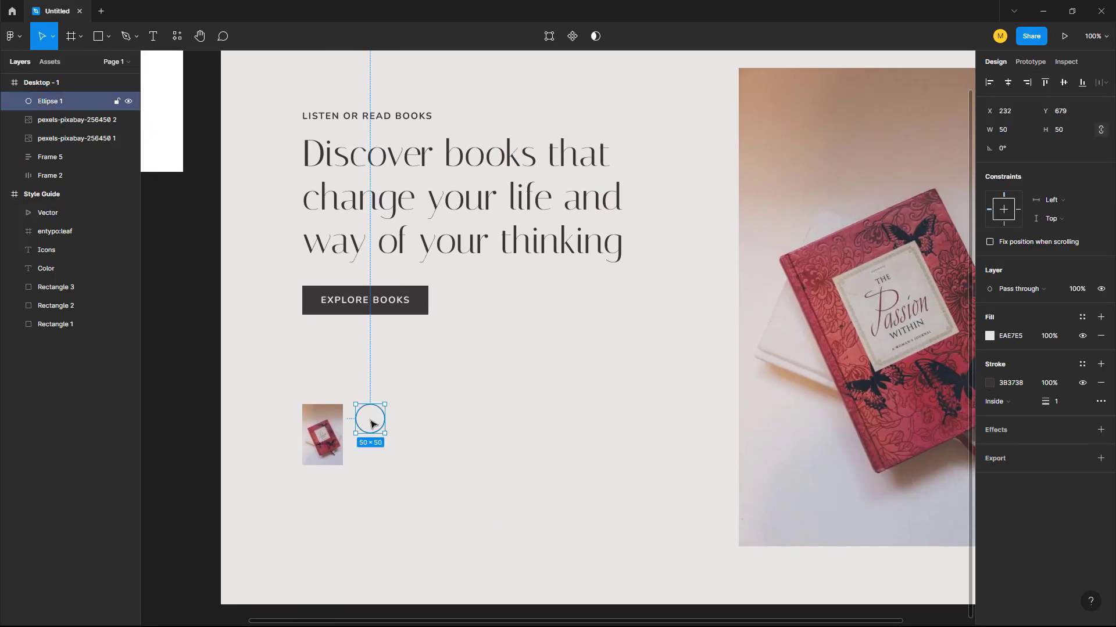
{"action": "right_click", "coordinate": [369, 421]}
{"action": "left_click", "coordinate": [406, 311]}
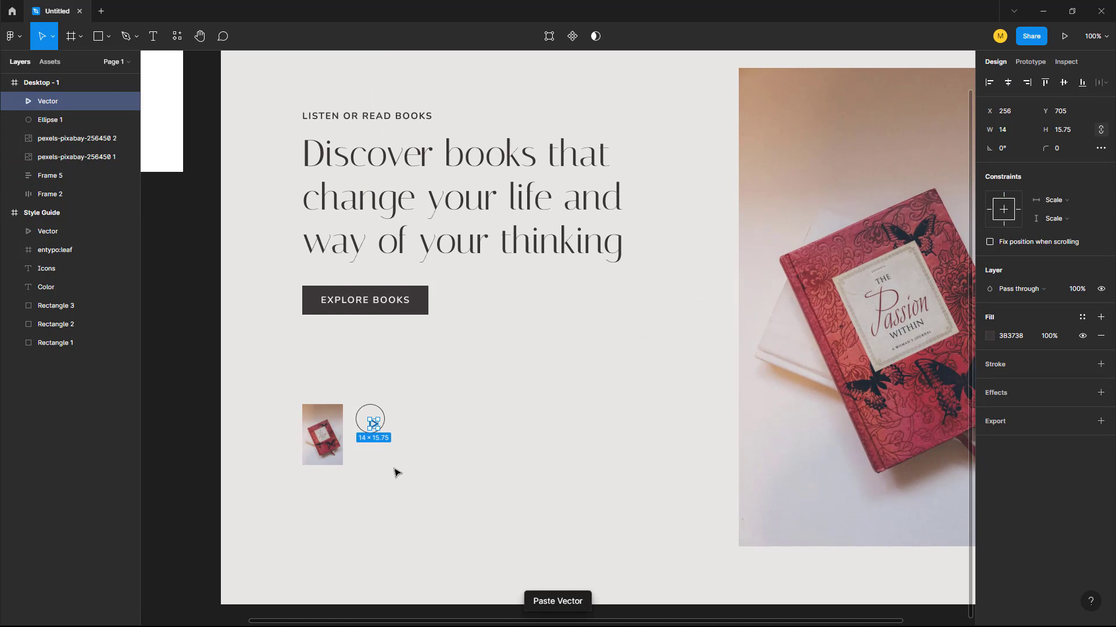
Nudge the play icon into the middle of the circle at X 251, Y 697
{"action": "key", "text": "shift+Up"}
{"action": "key", "text": "Up"}
{"action": "key", "text": "shift+Left"}
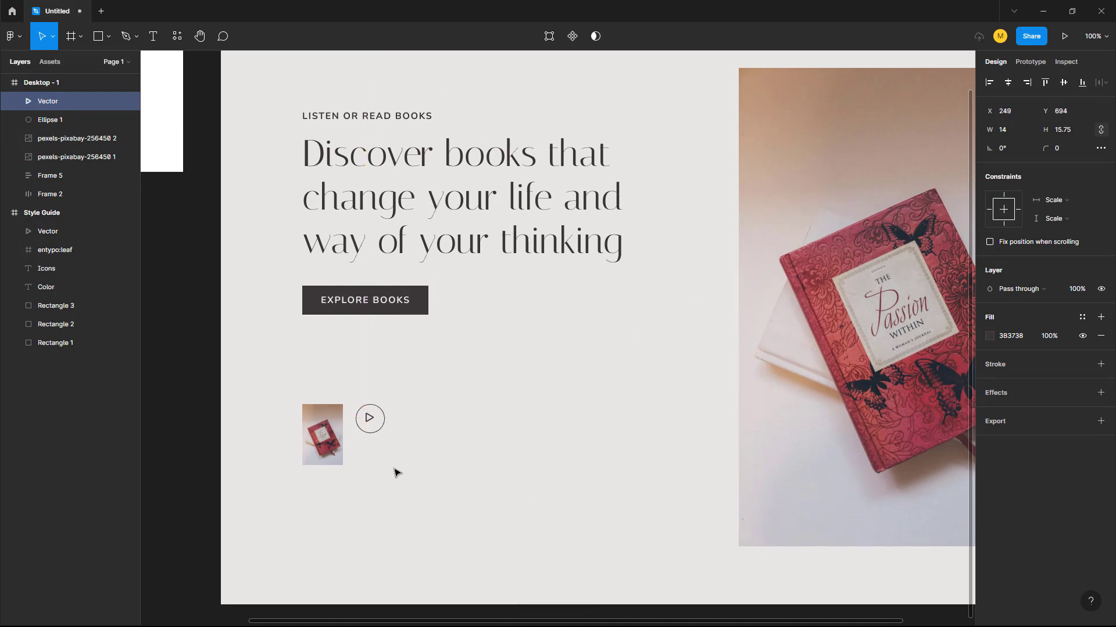
{"action": "key", "text": "Right"}
{"action": "key", "text": "Right"}
{"action": "key", "text": "Down"}
{"action": "key", "text": "Down"}
{"action": "key", "text": "Down"}
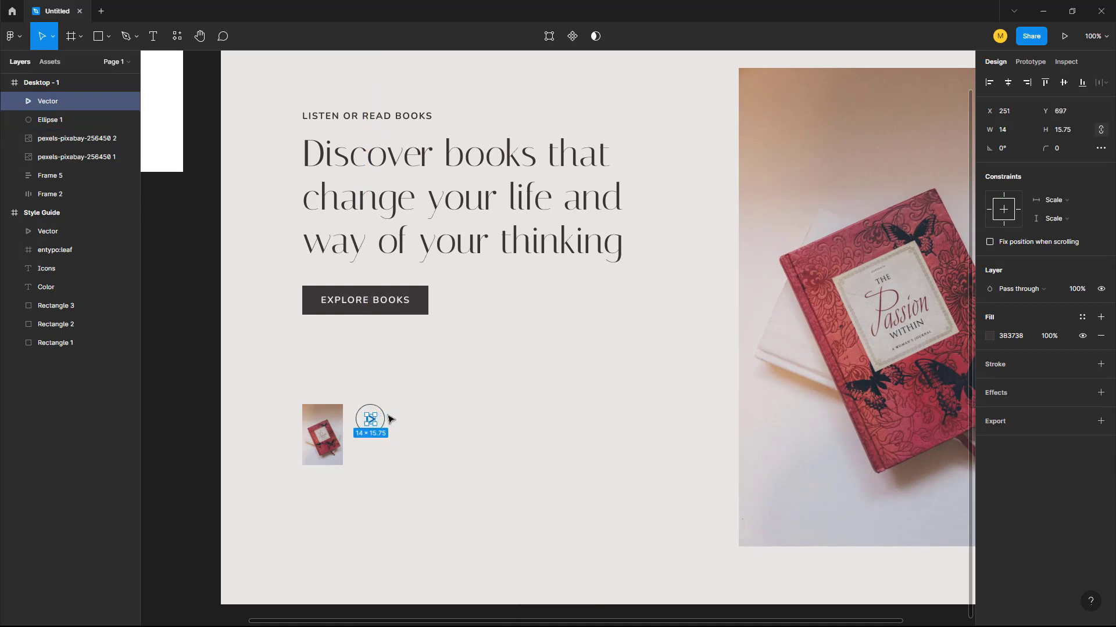
Align the play icon and the circle on their horizontal and vertical centres
{"action": "left_click", "coordinate": [393, 450]}
{"action": "left_click_drag", "start_coordinate": [393, 450], "coordinate": [366, 427]}
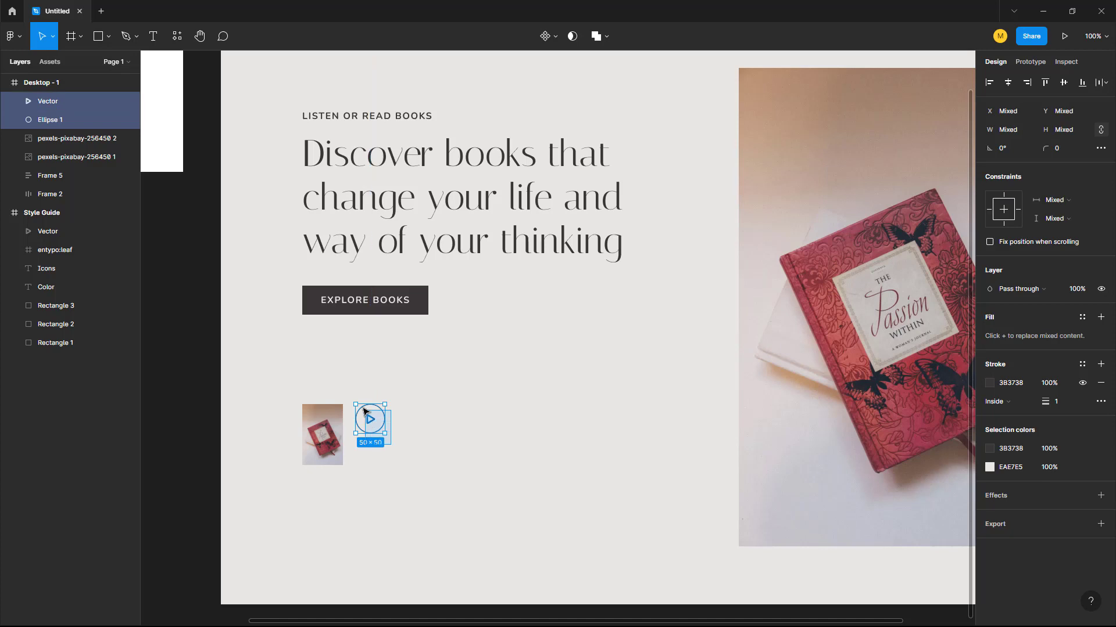
{"action": "left_click", "coordinate": [1008, 84]}
{"action": "left_click", "coordinate": [1066, 85]}
{"action": "left_click", "coordinate": [465, 478]}
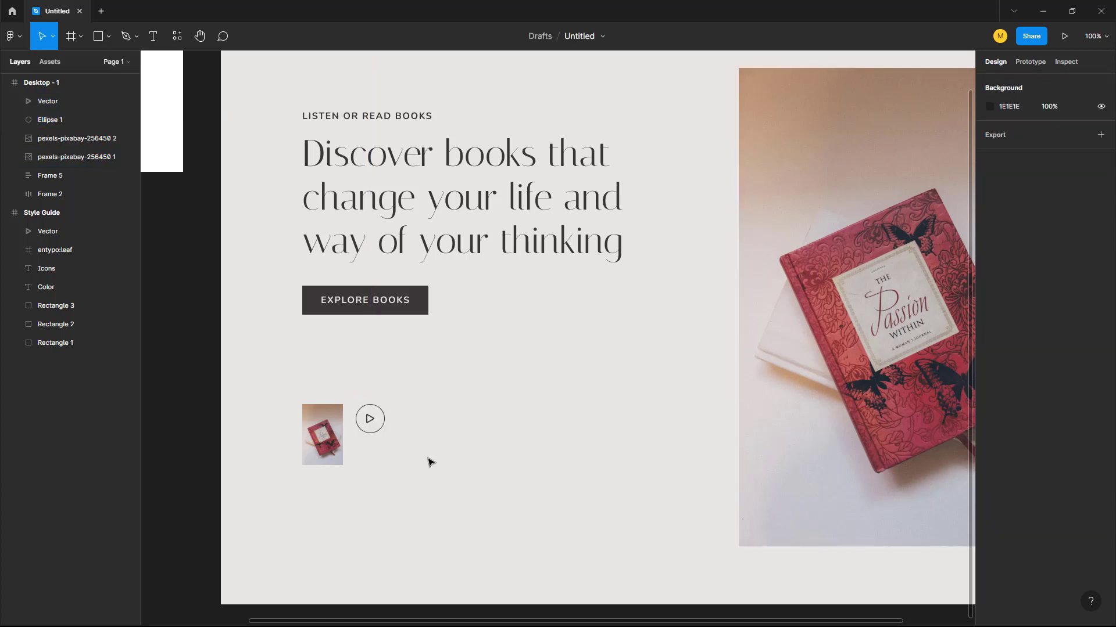
Group the play icon with its circle and shift the group slightly away from the thumbnail to X 233
{"action": "left_click", "coordinate": [370, 426]}
{"action": "left_click", "coordinate": [407, 490]}
{"action": "left_click_drag", "start_coordinate": [396, 458], "coordinate": [352, 391]}
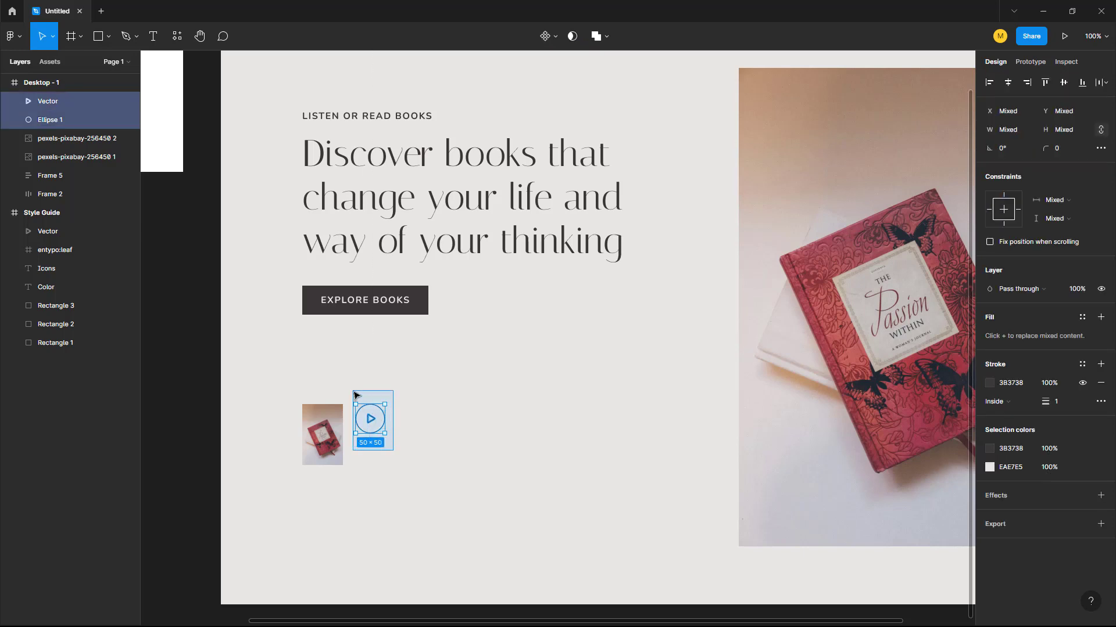
{"action": "key", "text": "ctrl+g"}
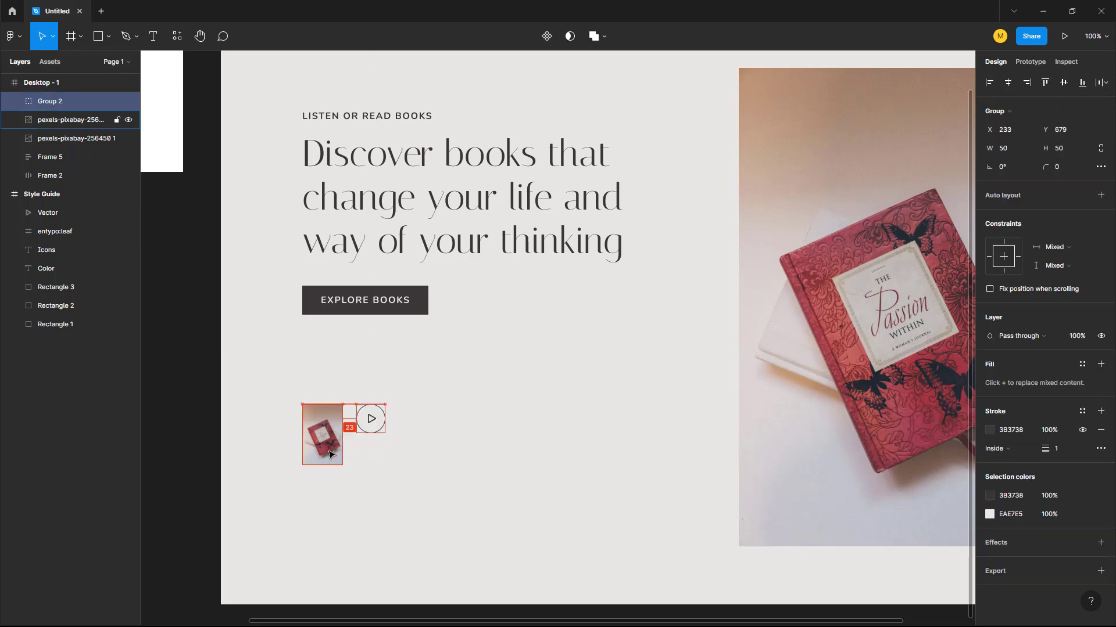
{"action": "left_click", "coordinate": [455, 466]}
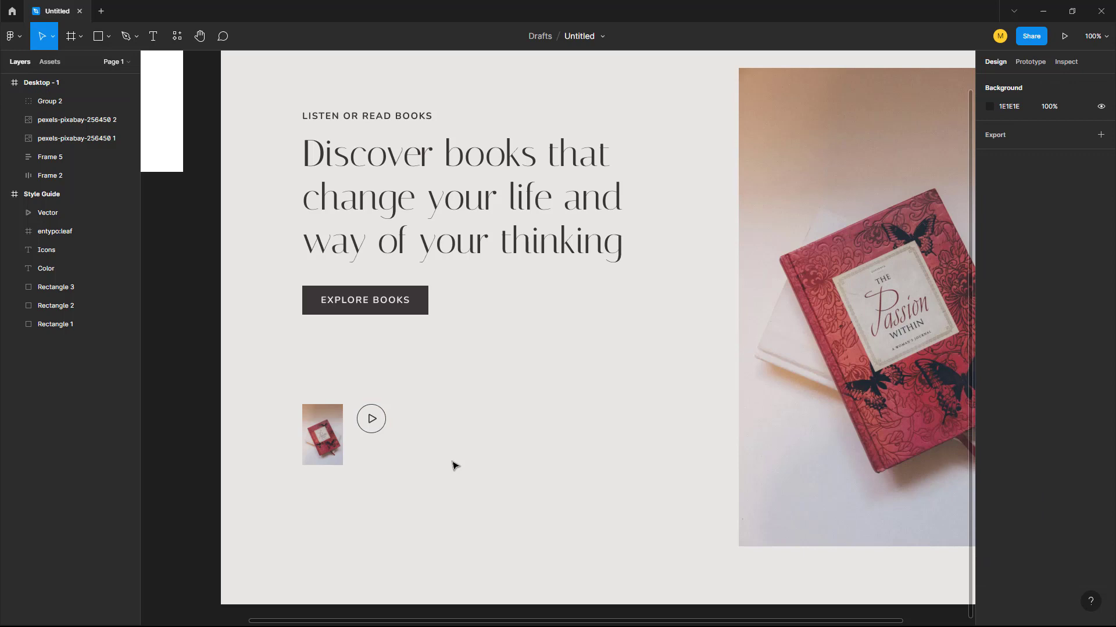
Add the text "the passion within" beside the play button at about X 310, Y 688
{"action": "key", "text": "t"}
{"action": "left_click", "coordinate": [400, 412]}
{"action": "type", "text": "the"}
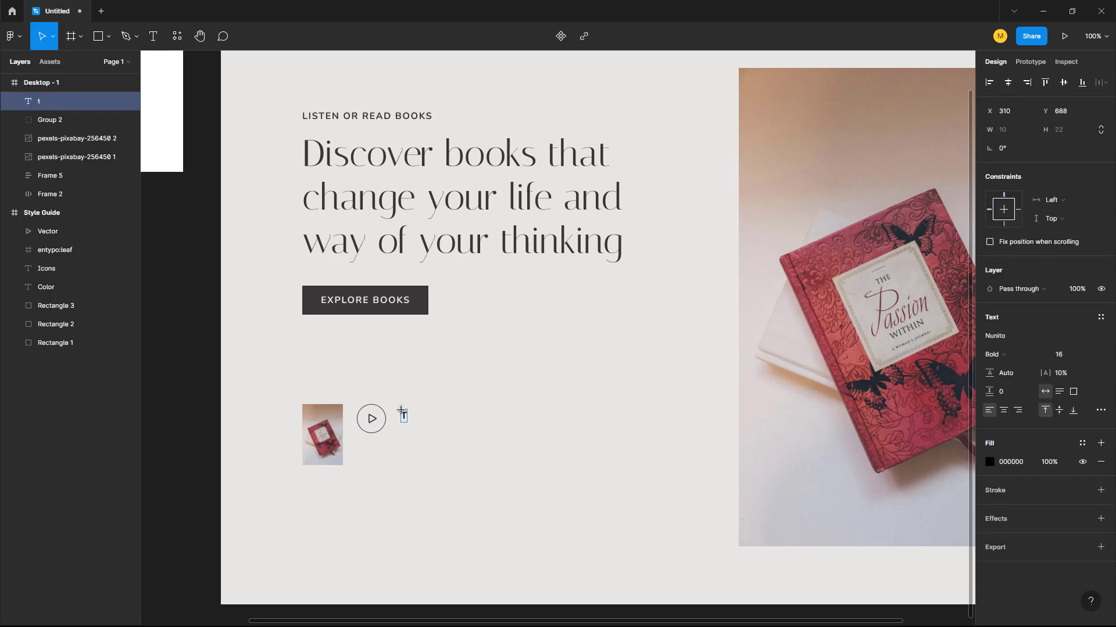
{"action": "type", "text": " passion"}
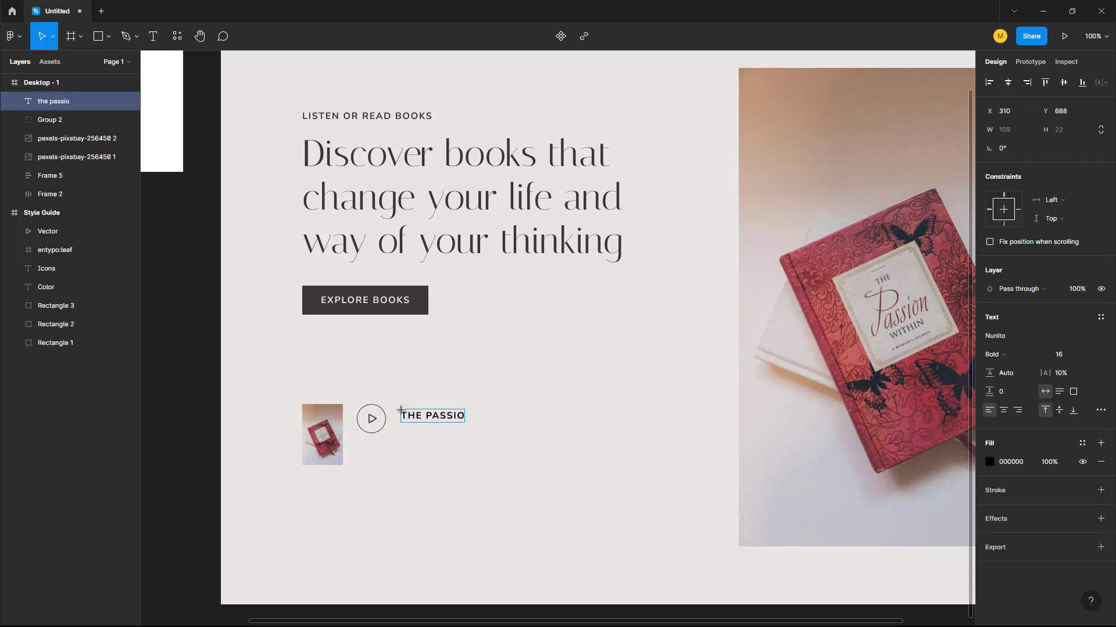
{"action": "type", "text": " within"}
{"action": "key", "text": "Escape"}
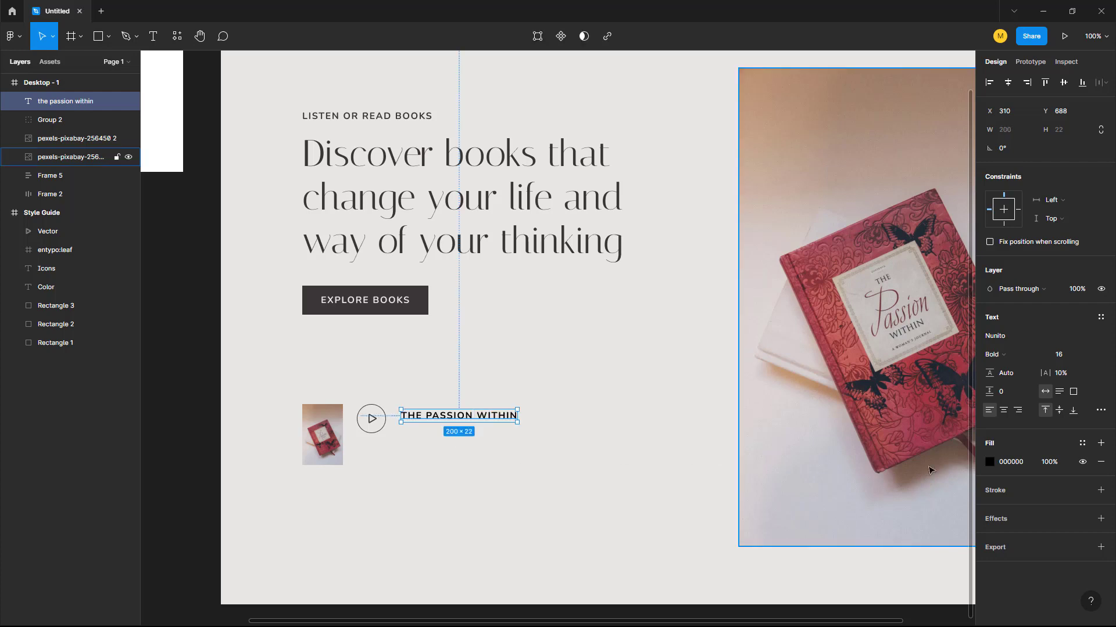
Set the book title text's fill to 3B3738 and its letter spacing to 0%
{"action": "left_click", "coordinate": [988, 461]}
{"action": "left_click", "coordinate": [850, 569]}
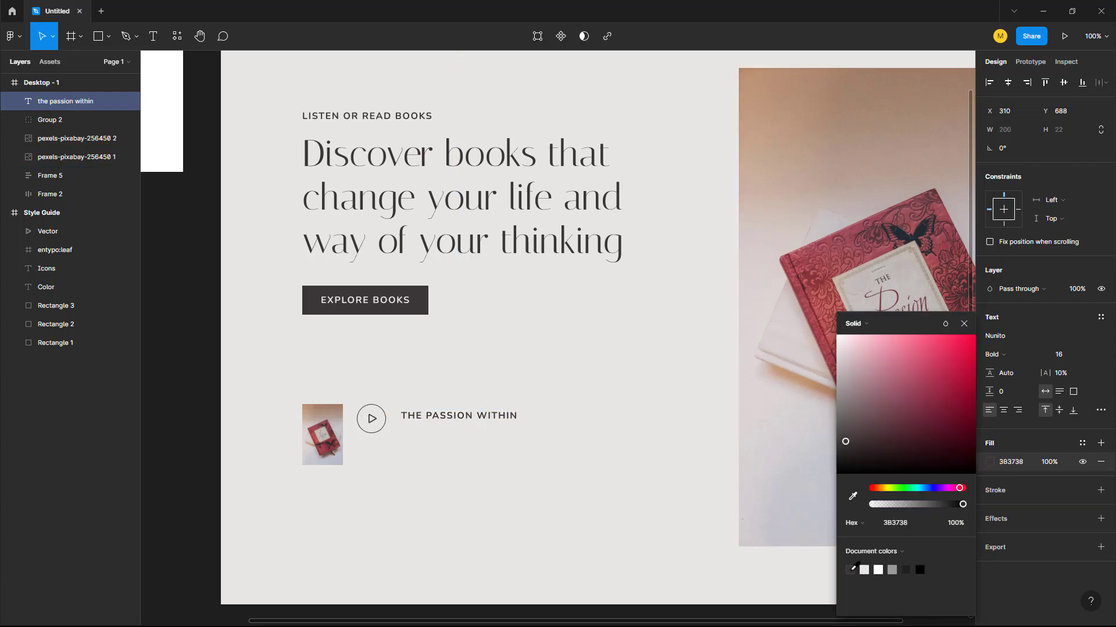
{"action": "left_click", "coordinate": [964, 324]}
{"action": "left_click", "coordinate": [1070, 375]}
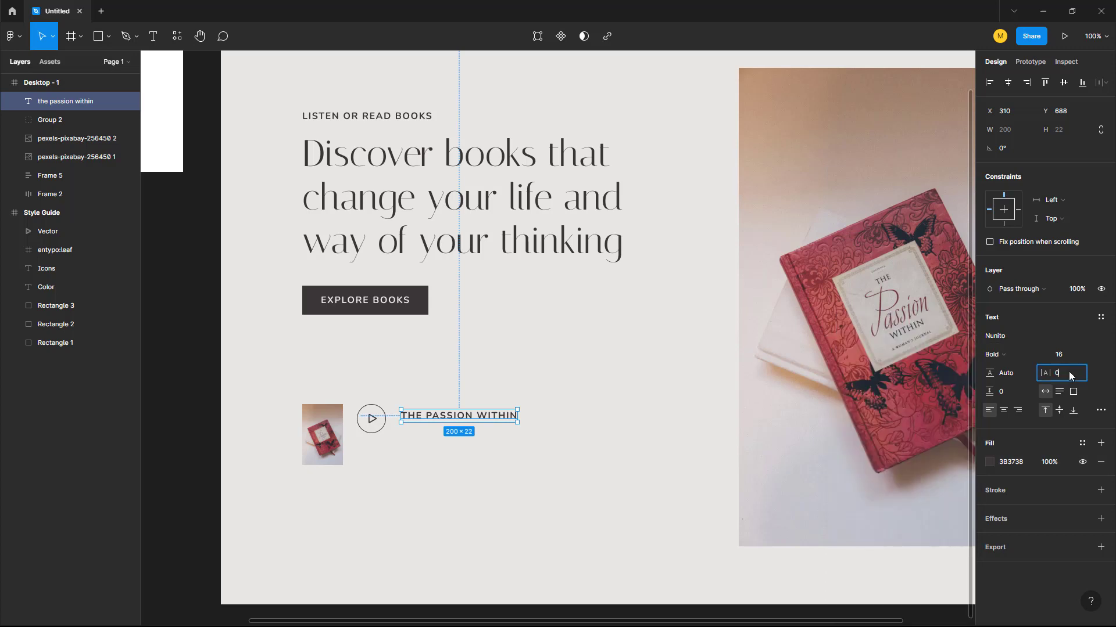
{"action": "type", "text": "0"}
{"action": "key", "text": "Return"}
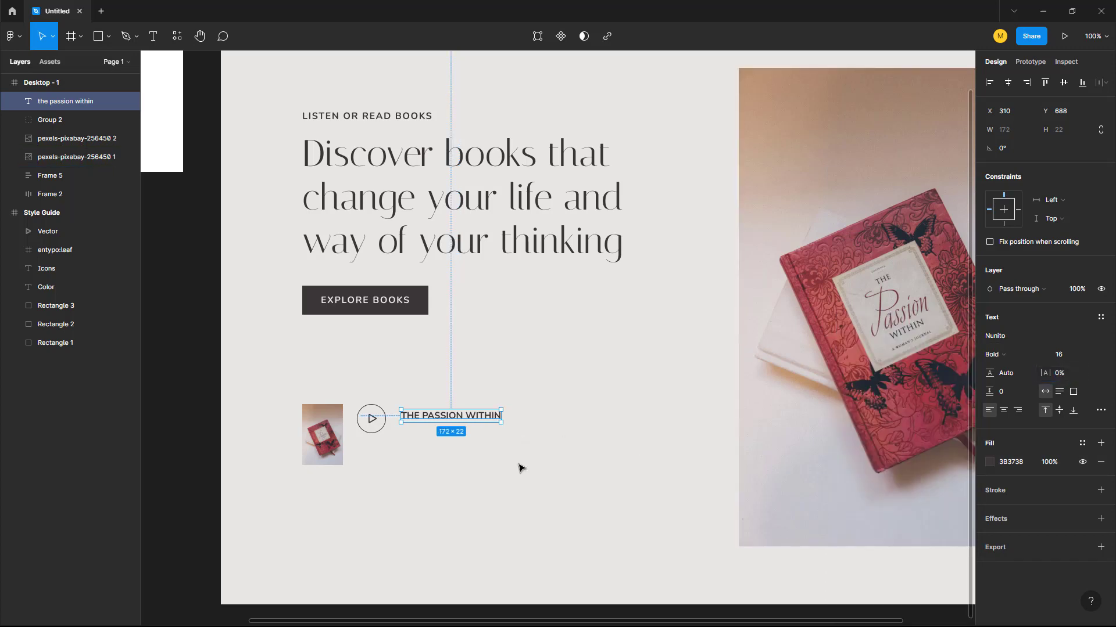
Move the book title closer to the play button at X 295 and duplicate it below at Y 710, reading "Chapter 7"
{"action": "left_click_drag", "start_coordinate": [391, 419], "coordinate": [370, 420]}
{"action": "left_click_drag", "start_coordinate": [470, 414], "coordinate": [471, 430]}
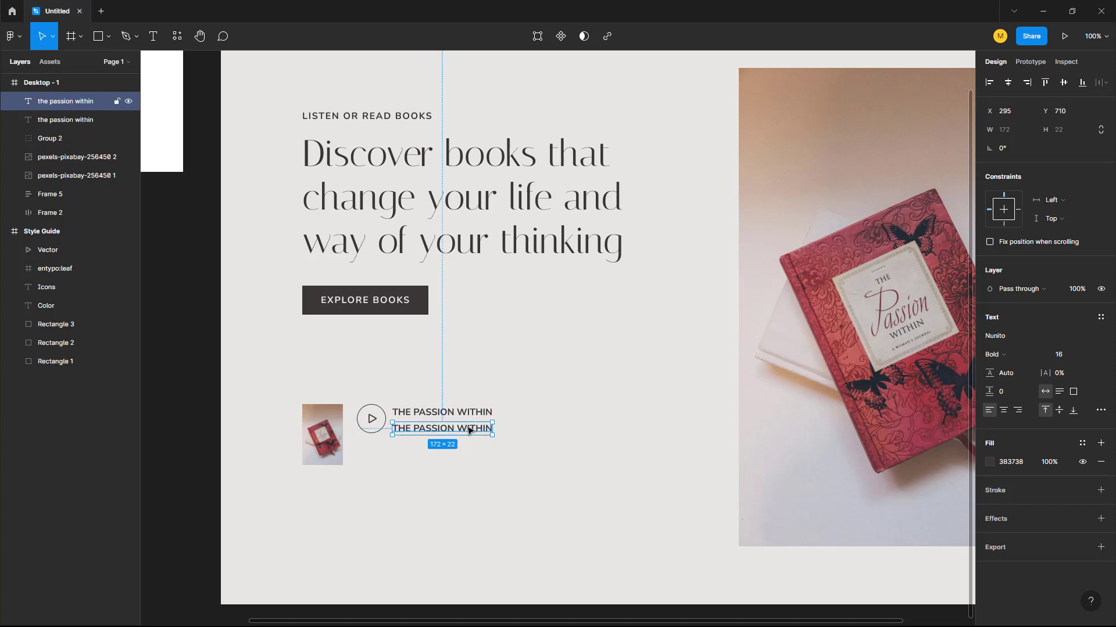
{"action": "double_click", "coordinate": [470, 430]}
{"action": "type", "text": "Chapte"}
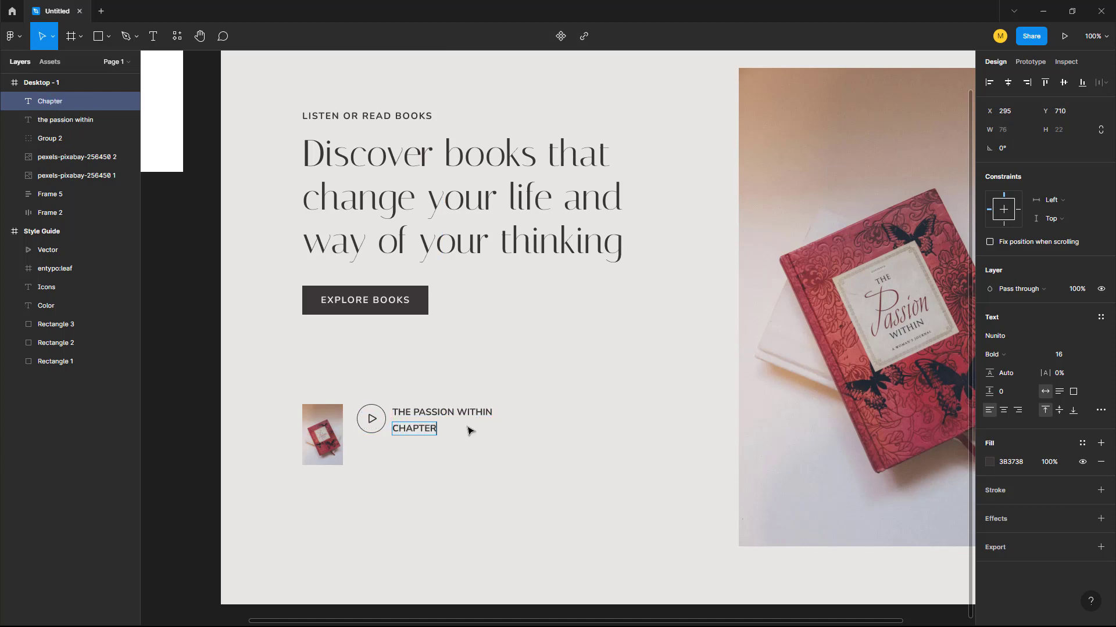
{"action": "key", "text": "Escape"}
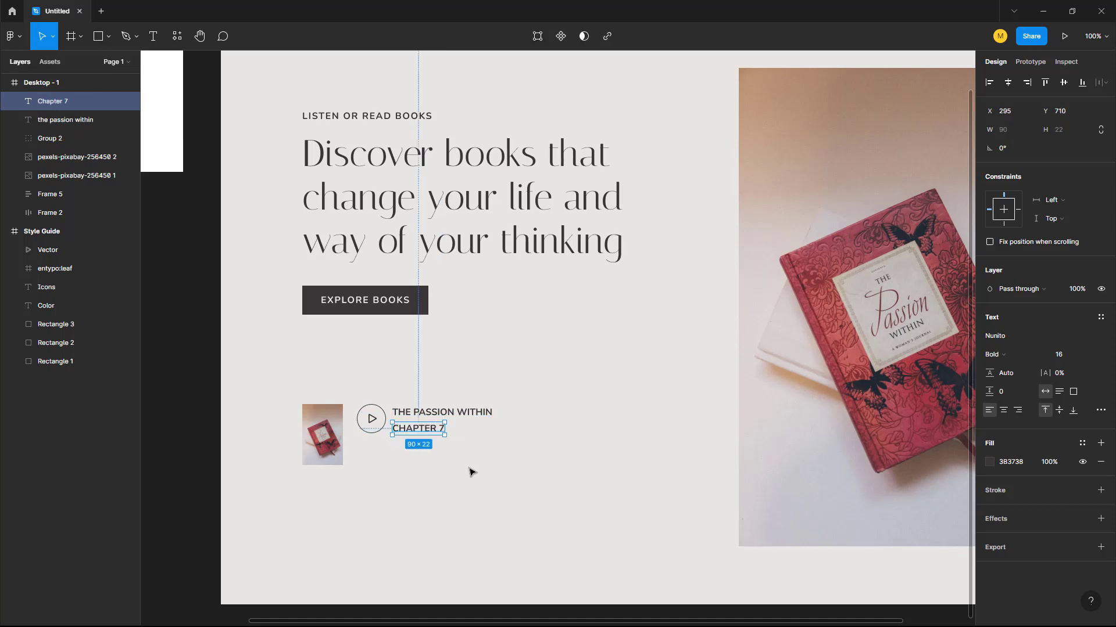
Restore the "Chapter 7" text to its as-typed case and set its font weight to Medium
{"action": "left_click", "coordinate": [1101, 410]}
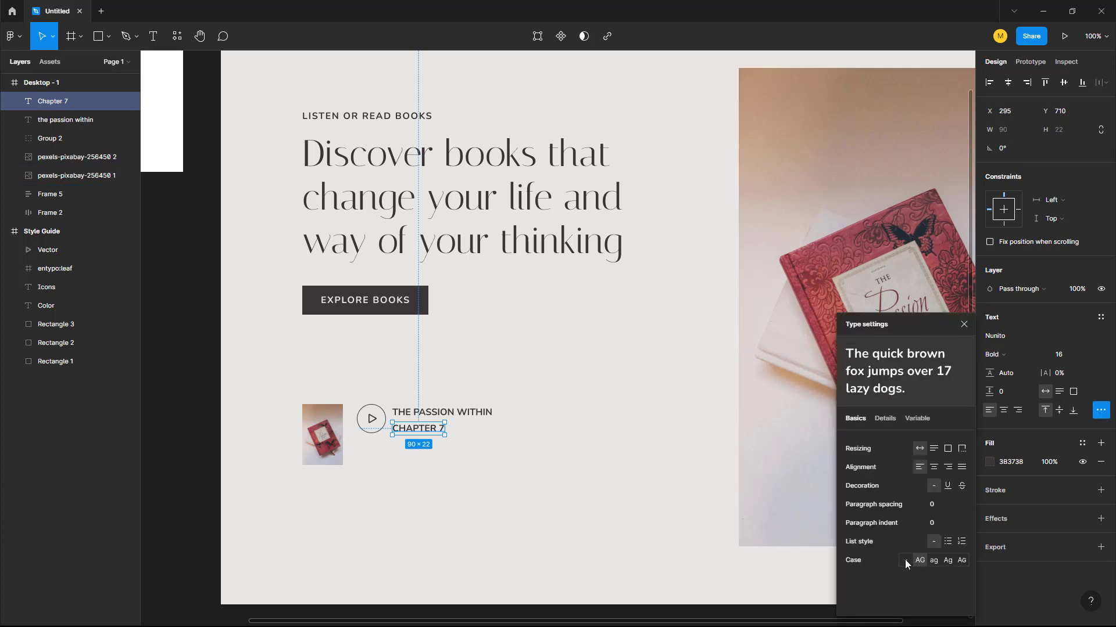
{"action": "left_click", "coordinate": [905, 560]}
{"action": "left_click", "coordinate": [964, 324]}
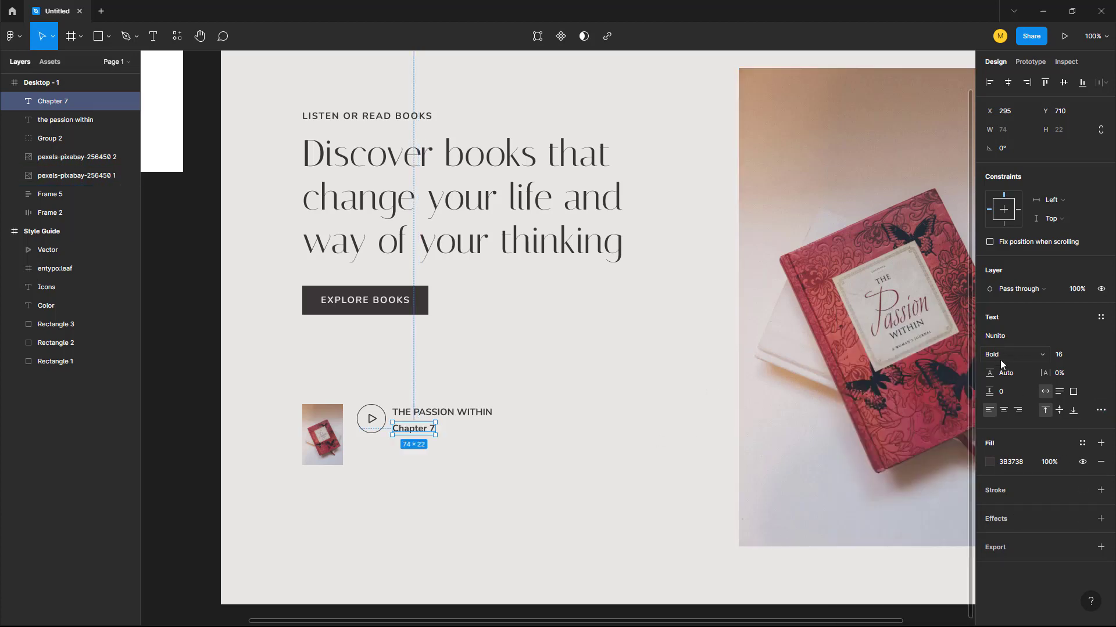
{"action": "left_click", "coordinate": [1020, 354]}
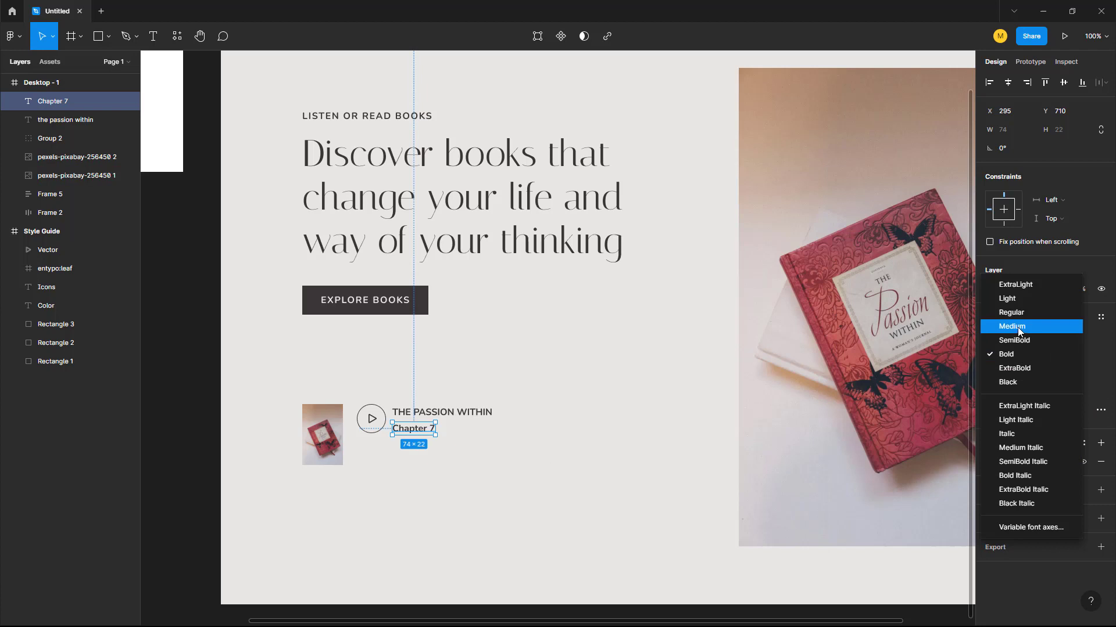
{"action": "left_click", "coordinate": [1017, 327]}
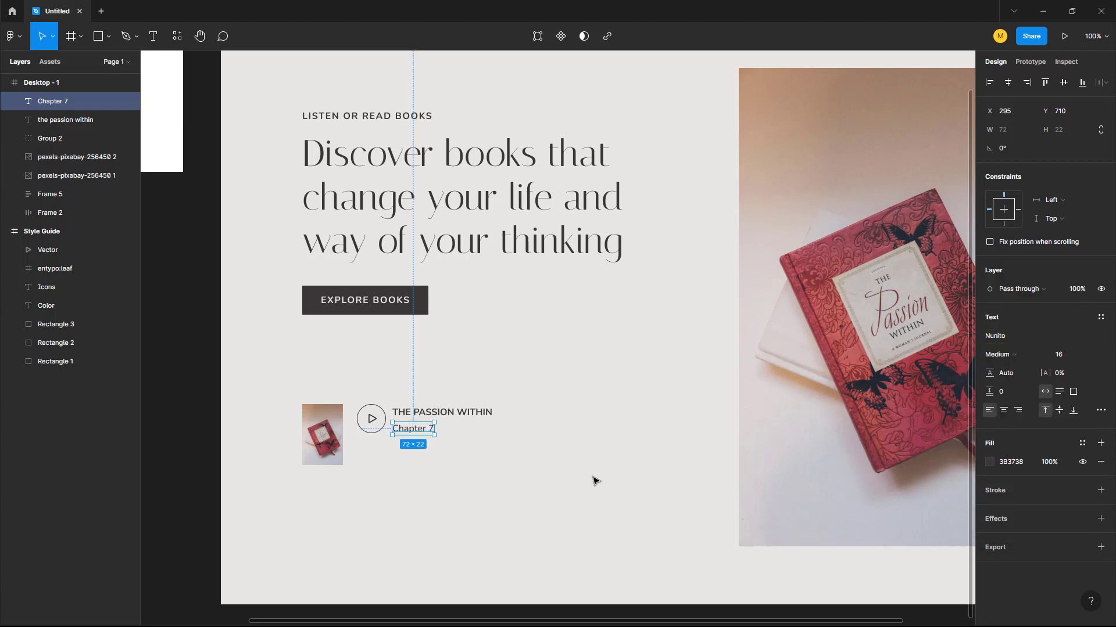
Combine the book title and "Chapter 7" in a vertical auto layout with a spacing of 5
{"action": "left_click", "coordinate": [469, 416], "text": "shift"}
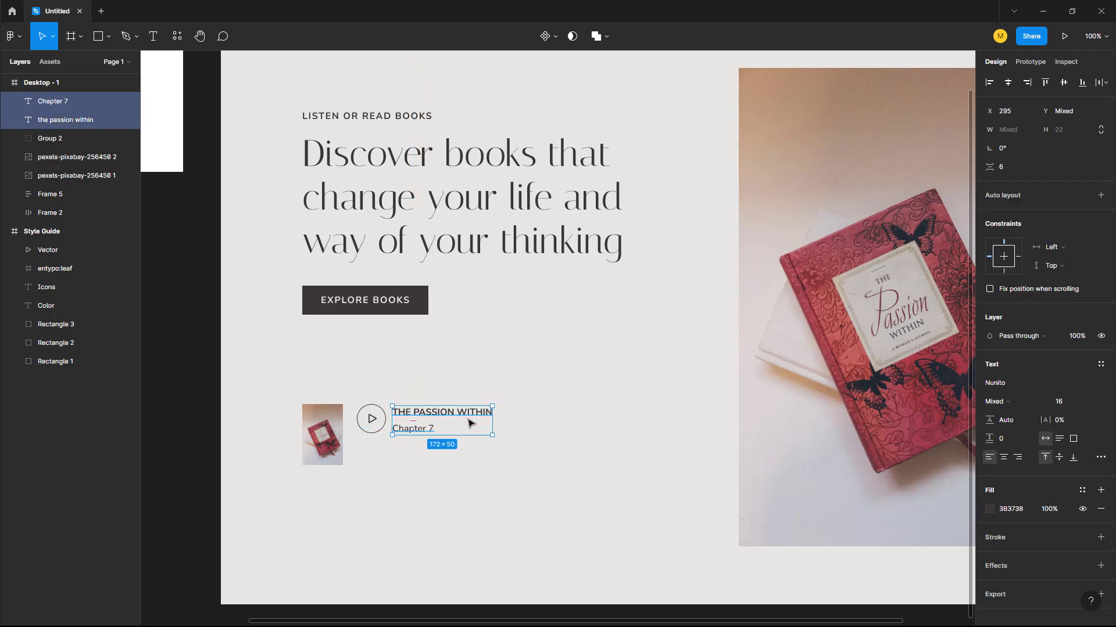
{"action": "key", "text": "shift+a"}
{"action": "left_click", "coordinate": [1006, 272]}
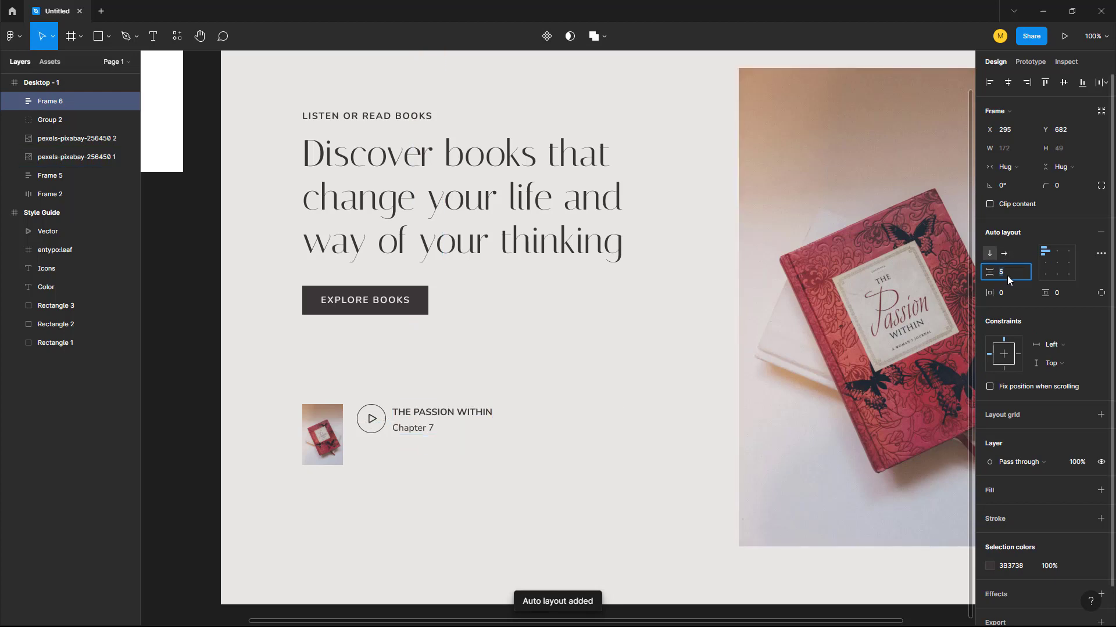
Set the spacing between the book title and "Chapter 7" in their auto layout to 0
{"action": "type", "text": "1"}
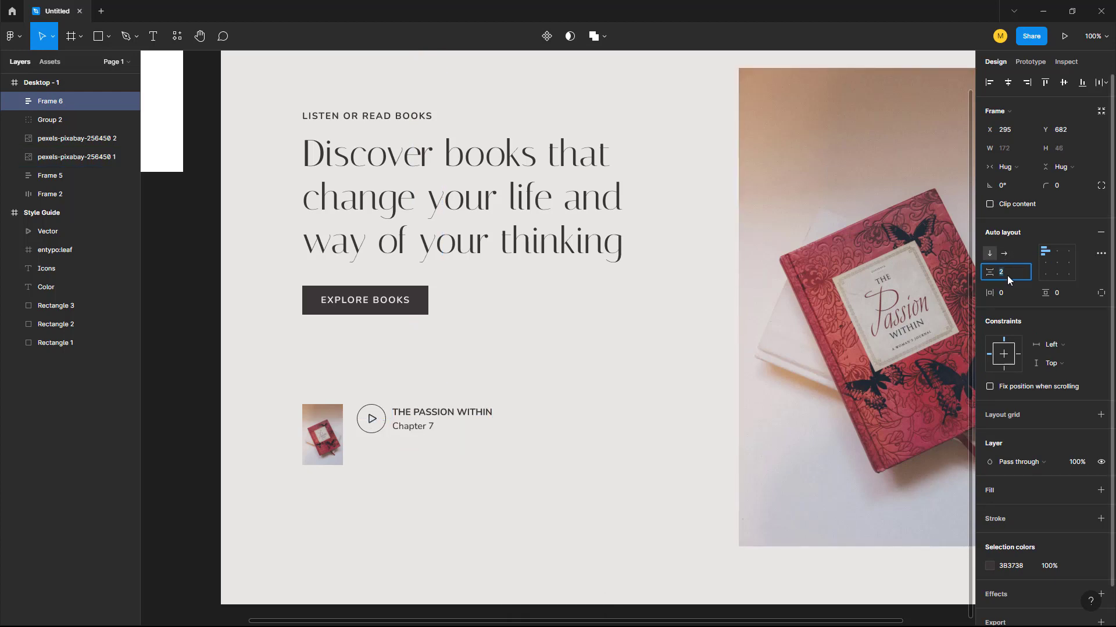
{"action": "key", "text": "Return"}
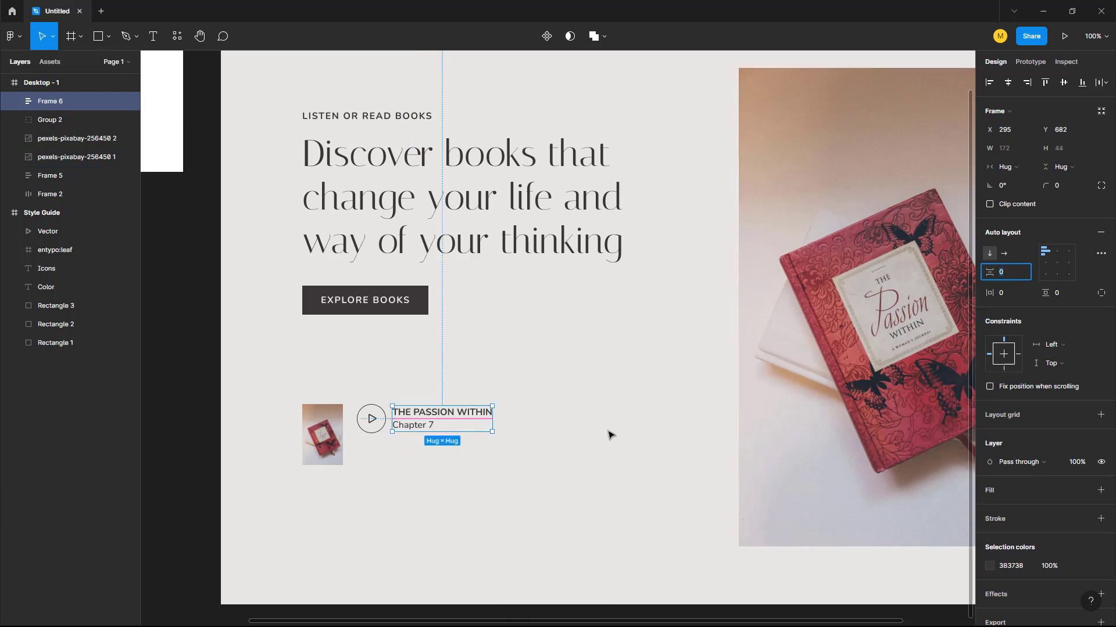
{"action": "left_click", "coordinate": [546, 501]}
Combine the play button and the title block in a horizontal auto layout with a spacing of 16
{"action": "left_click", "coordinate": [488, 424]}
{"action": "left_click", "coordinate": [370, 418], "text": "shift"}
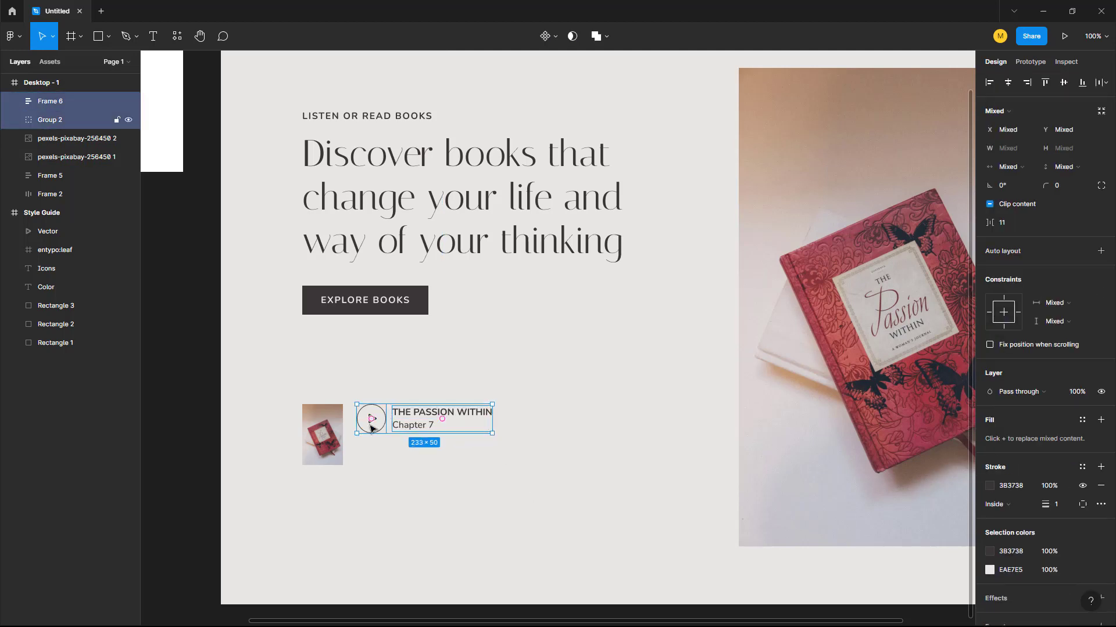
{"action": "key", "text": "shift+a"}
{"action": "left_click", "coordinate": [1010, 271]}
{"action": "type", "text": "16"}
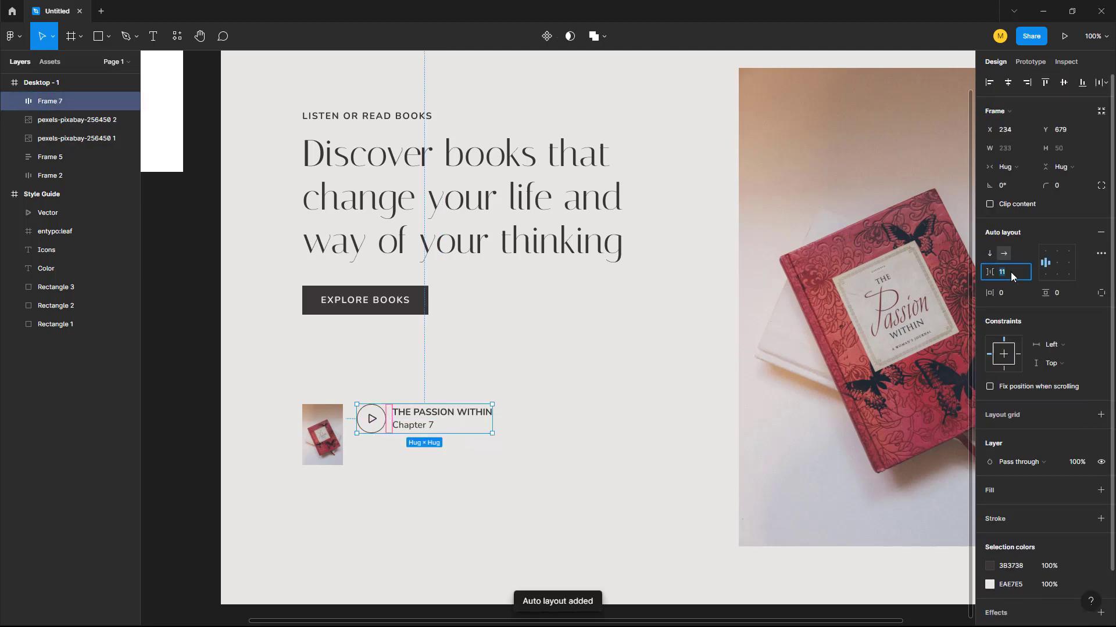
{"action": "left_click", "coordinate": [494, 479]}
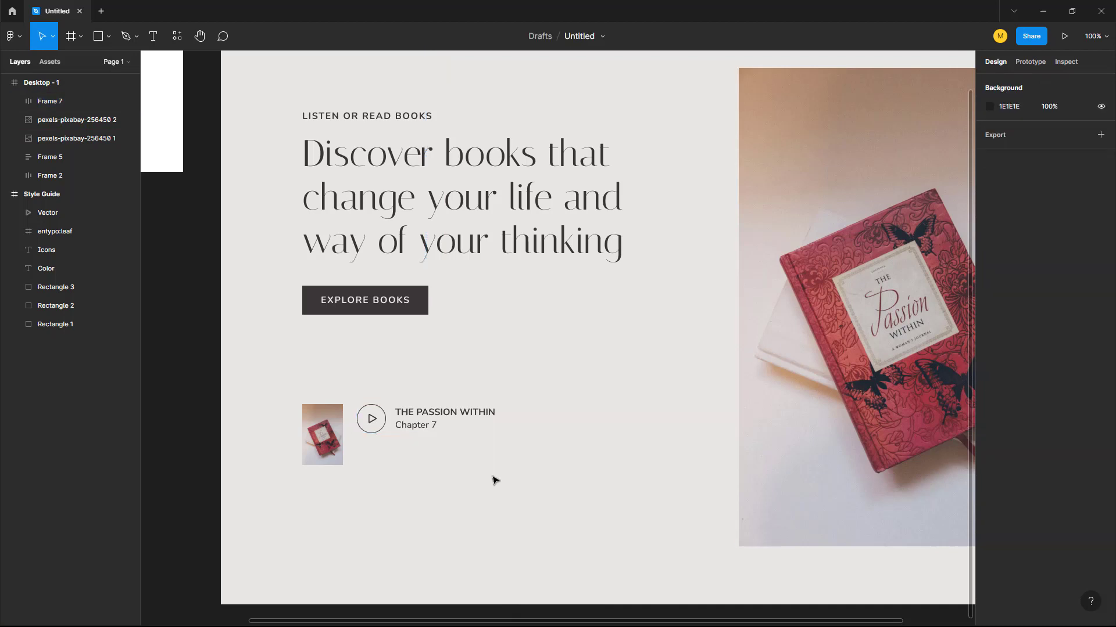
Draw a horizontal progress line about 483 wide below the play button and chapter text
{"action": "scroll", "coordinate": [459, 488], "scroll_direction": "down", "scroll_amount": 2}
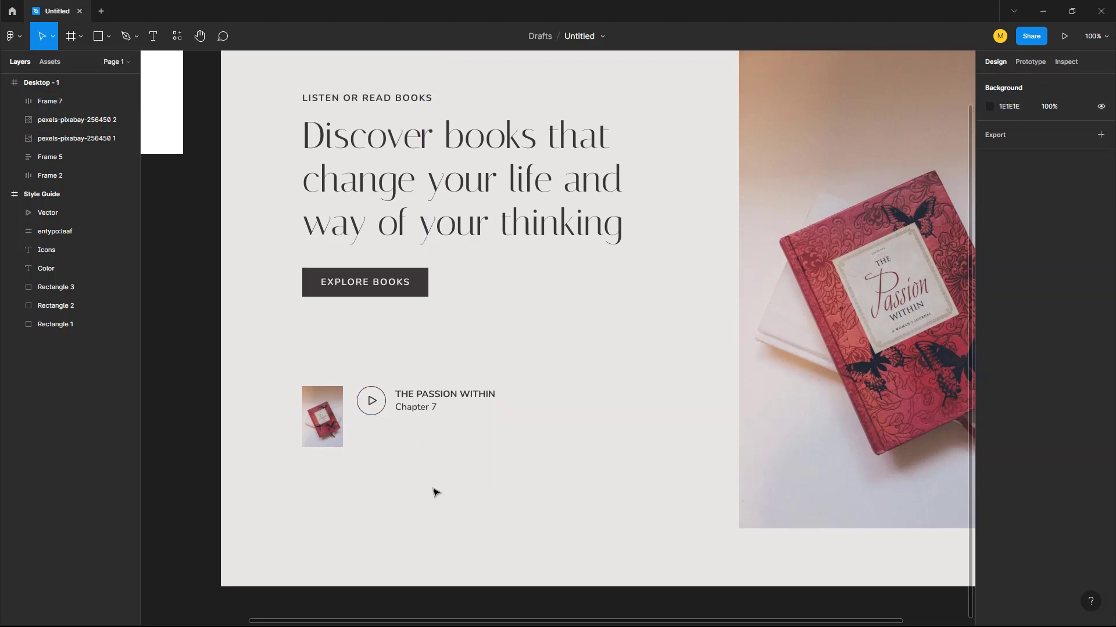
{"action": "key", "text": "l"}
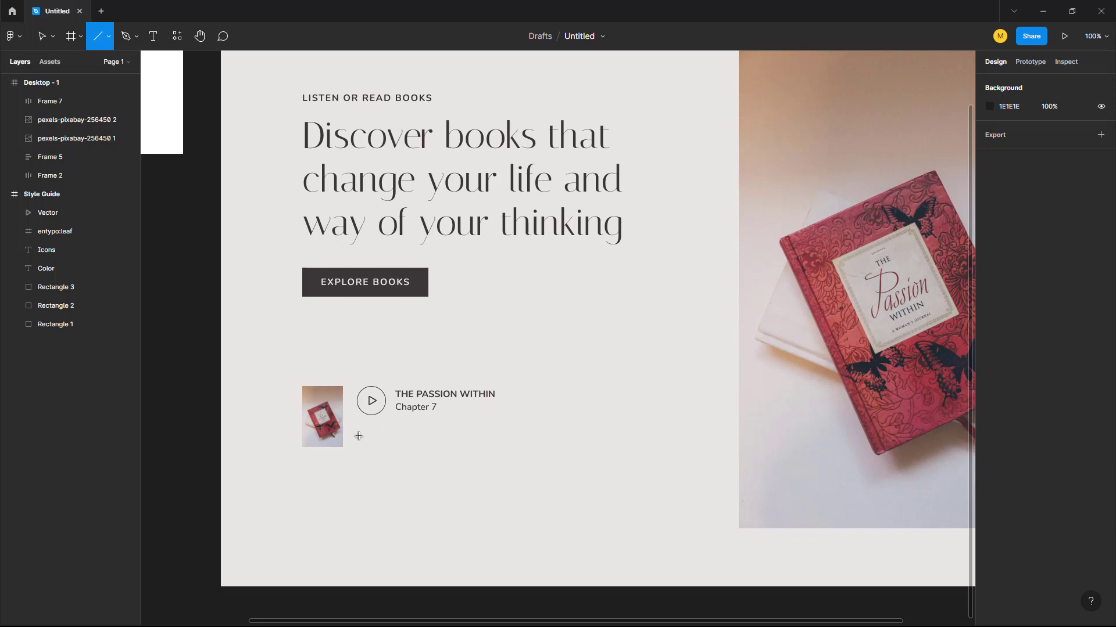
{"action": "left_click_drag", "start_coordinate": [358, 435], "coordinate": [639, 442]}
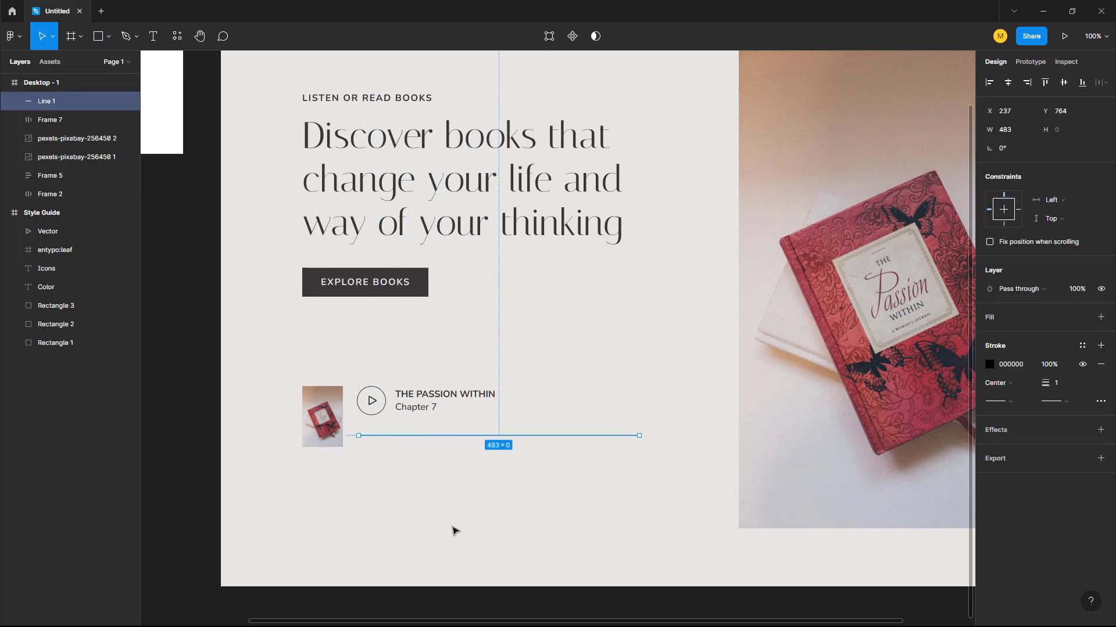
Set the progress line's stroke to the style guide's grey, 9B9B9B
{"action": "scroll", "coordinate": [478, 526], "scroll_direction": "left", "scroll_amount": 4}
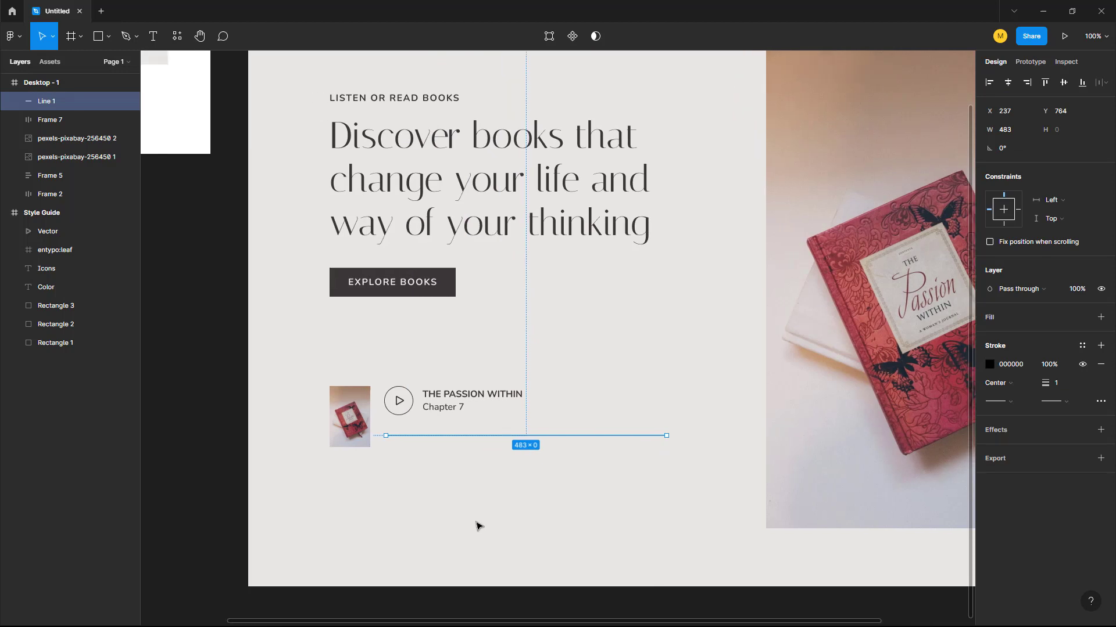
{"action": "scroll", "coordinate": [478, 526], "scroll_direction": "up", "scroll_amount": 2}
{"action": "key", "text": "i"}
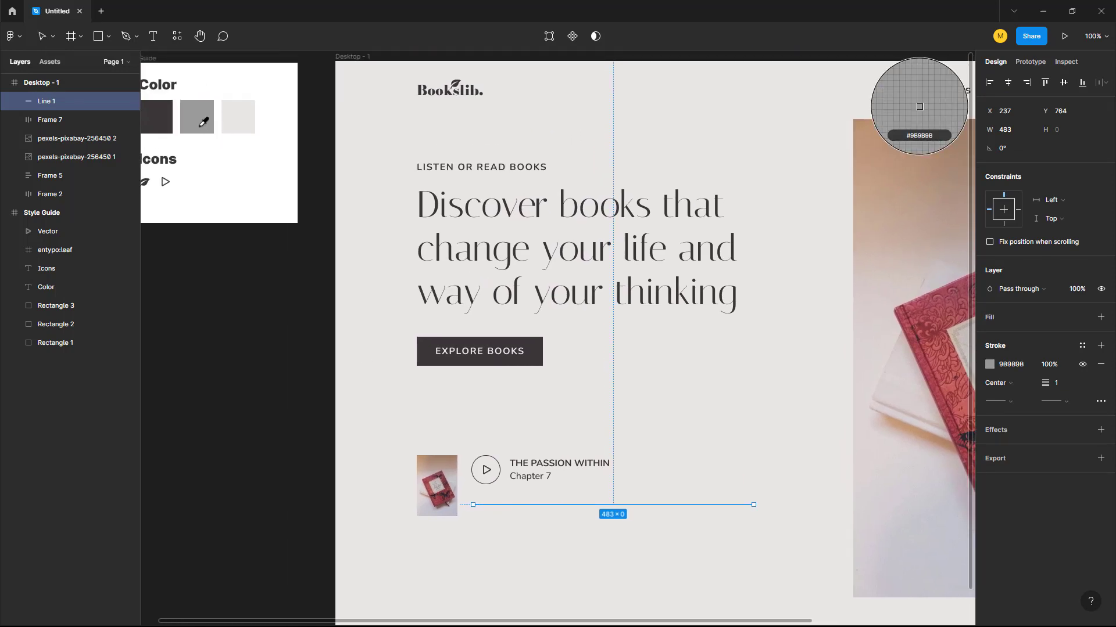
{"action": "key", "text": "Escape"}
{"action": "scroll", "coordinate": [577, 436], "scroll_direction": "down", "scroll_amount": 2}
{"action": "scroll", "coordinate": [577, 435], "scroll_direction": "right", "scroll_amount": 4}
{"action": "left_click", "coordinate": [532, 484]}
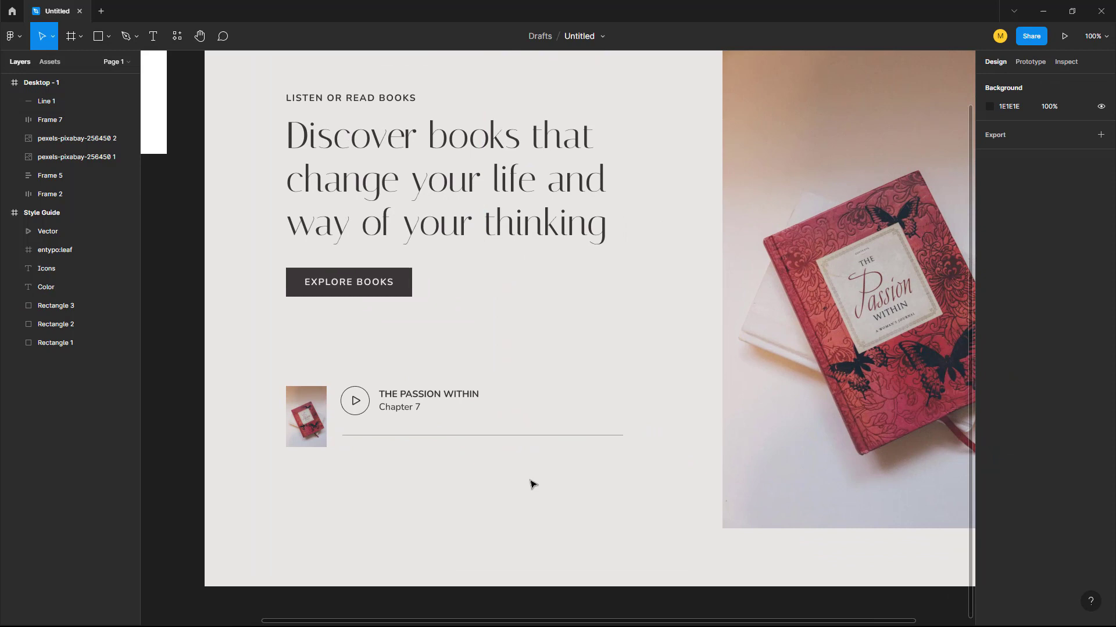
Move the progress line to X 234 so its start aligns with the play button's left edge
{"action": "left_click", "coordinate": [499, 437]}
{"action": "key", "text": "alt"}
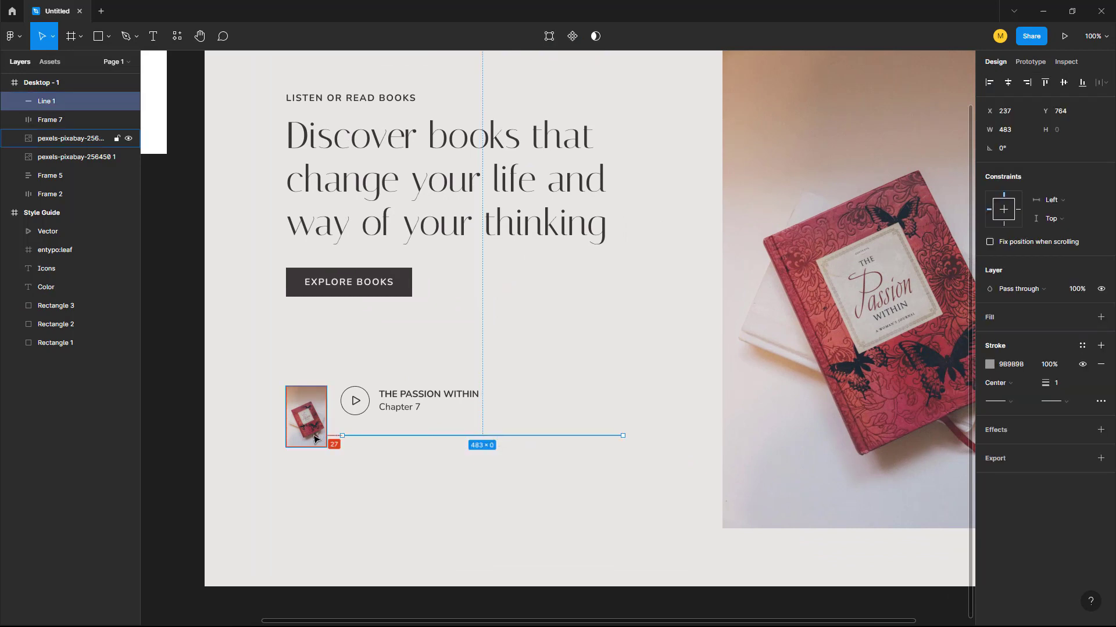
{"action": "key", "text": "Right"}
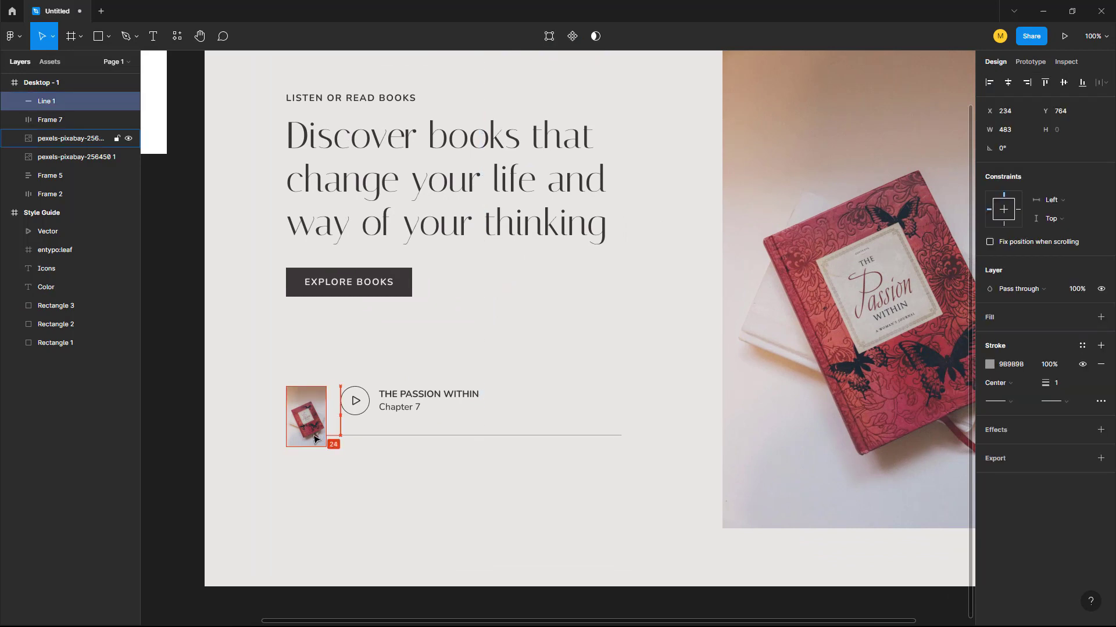
{"action": "left_click", "coordinate": [439, 481]}
Draw a small circle below the progress line and set its size to 10 × 10
{"action": "key", "text": "o"}
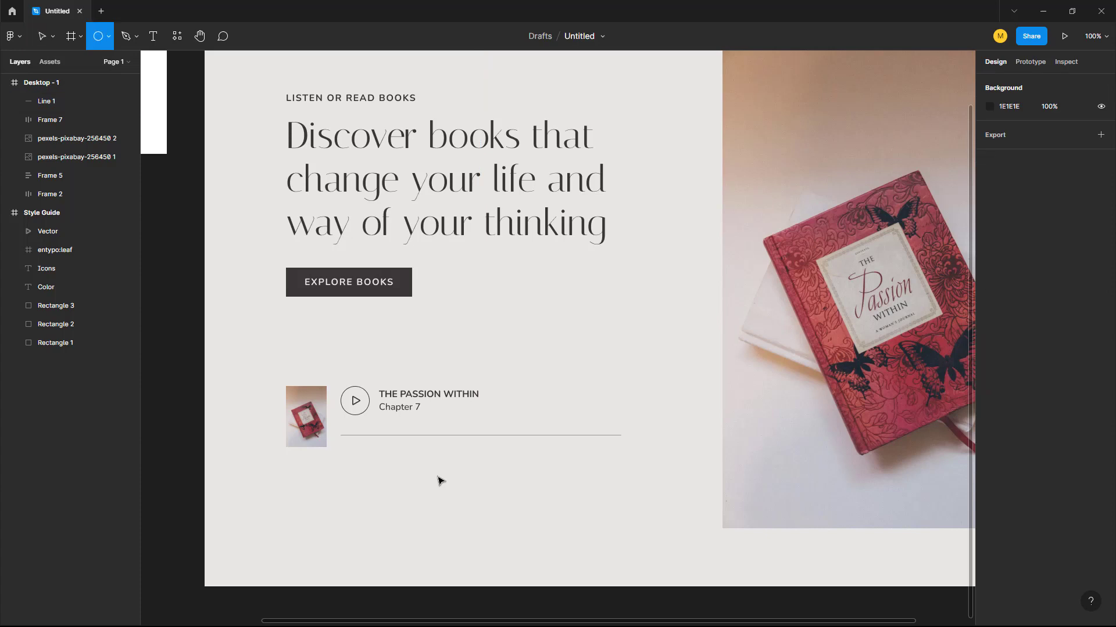
{"action": "left_click_drag", "start_coordinate": [487, 454], "coordinate": [494, 462]}
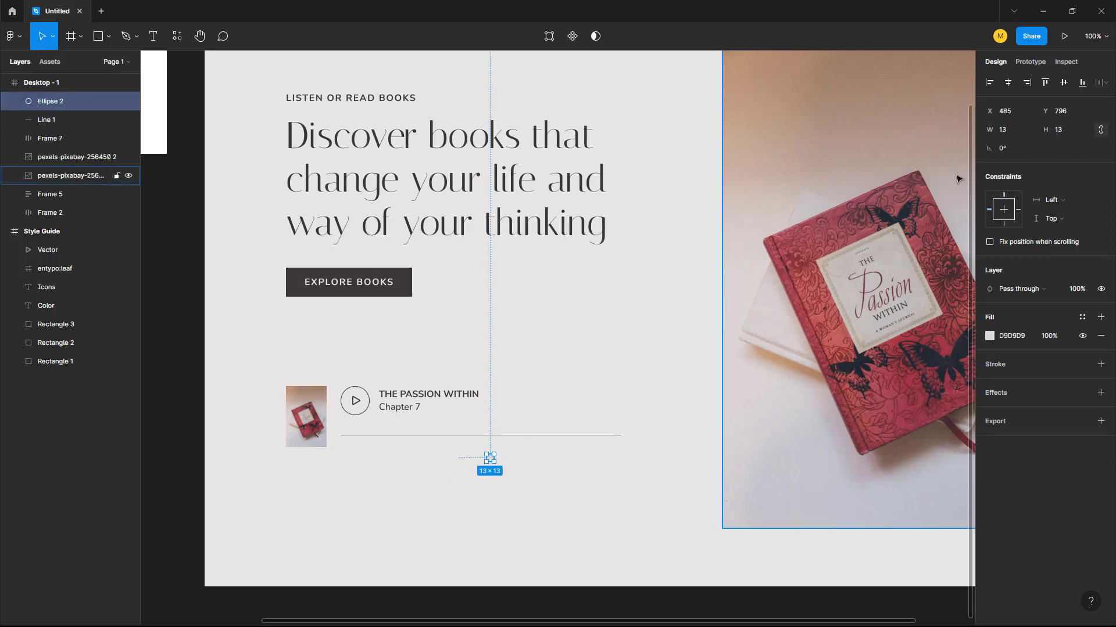
{"action": "left_click", "coordinate": [1014, 132]}
{"action": "key", "text": "Return"}
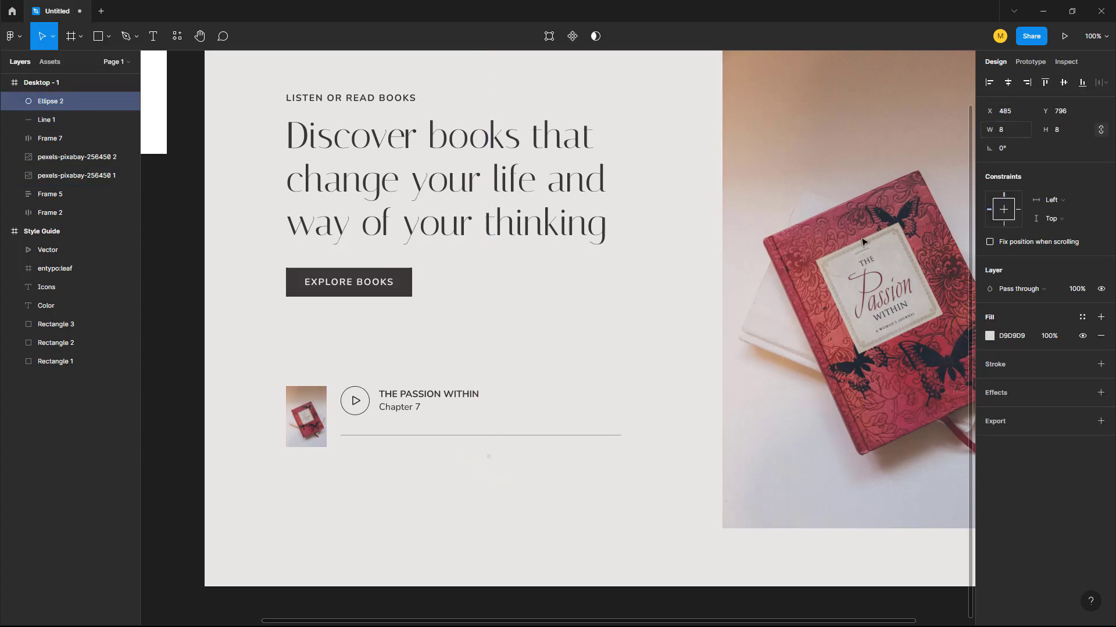
{"action": "left_click", "coordinate": [1011, 134]}
{"action": "type", "text": "10"}
{"action": "key", "text": "Return"}
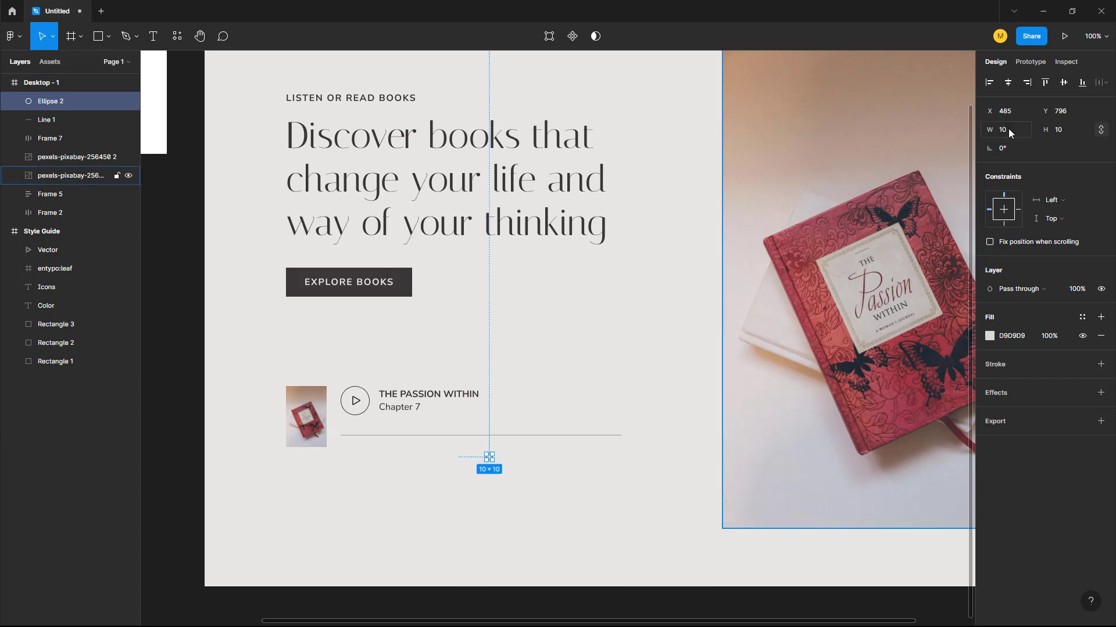
Fill the small circle with 3B3738 and place it on the progress line, right of its middle
{"action": "left_click", "coordinate": [990, 337]}
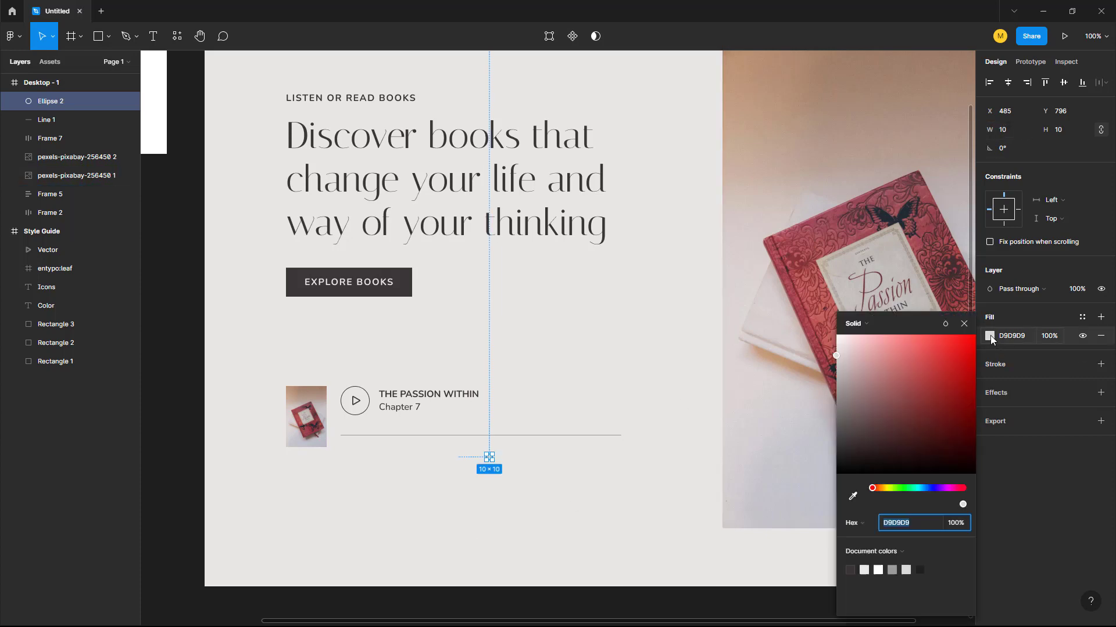
{"action": "left_click", "coordinate": [851, 569]}
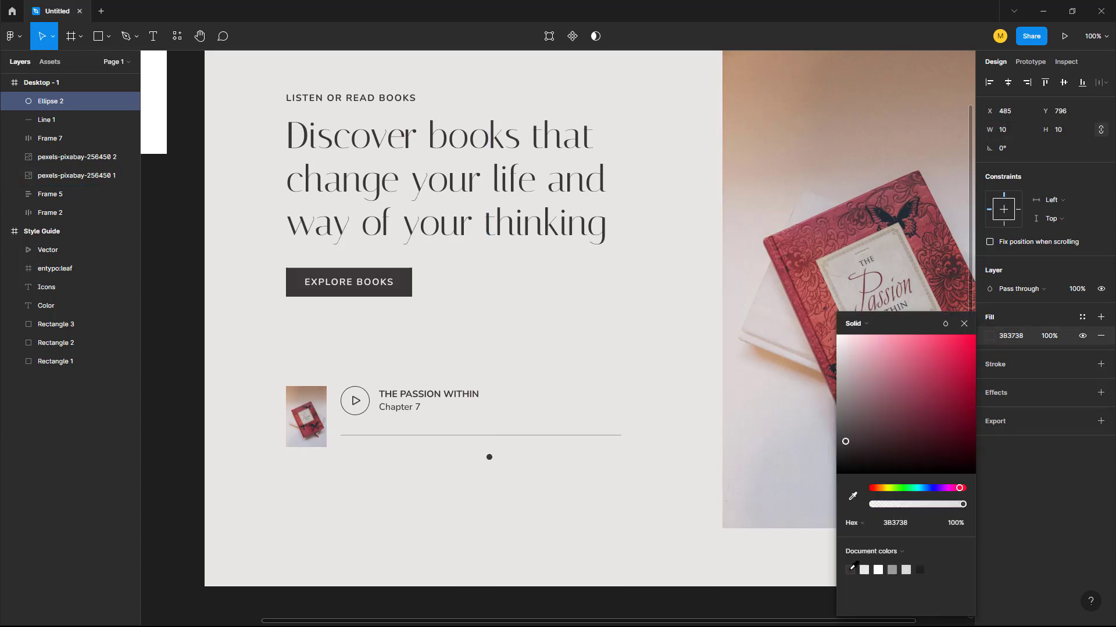
{"action": "left_click", "coordinate": [963, 323]}
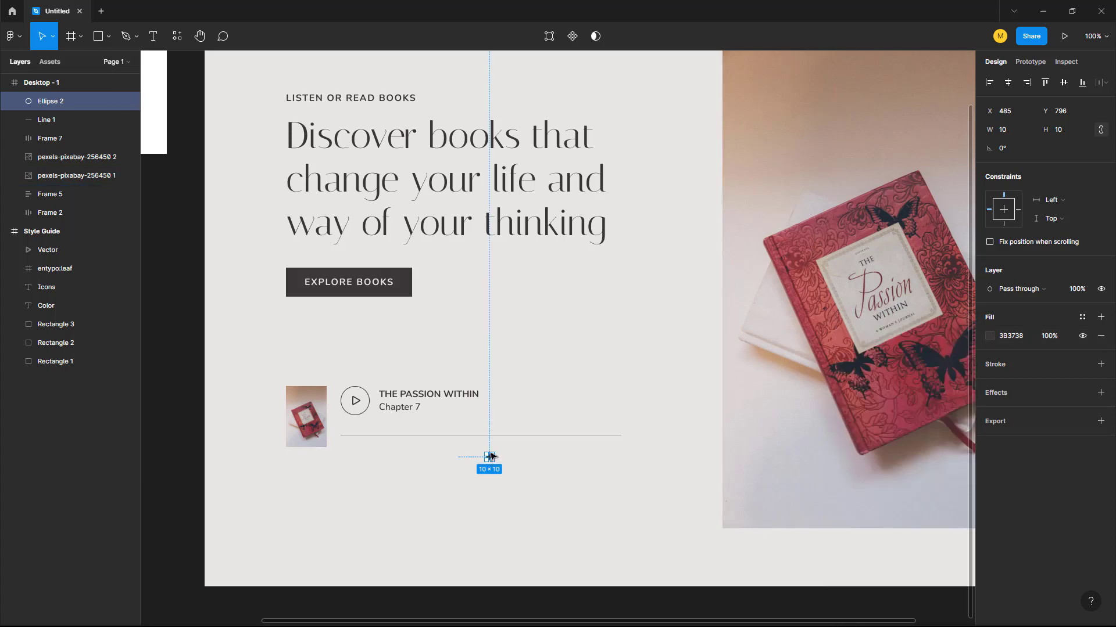
{"action": "left_click_drag", "start_coordinate": [489, 457], "coordinate": [532, 438]}
{"action": "left_click", "coordinate": [535, 471]}
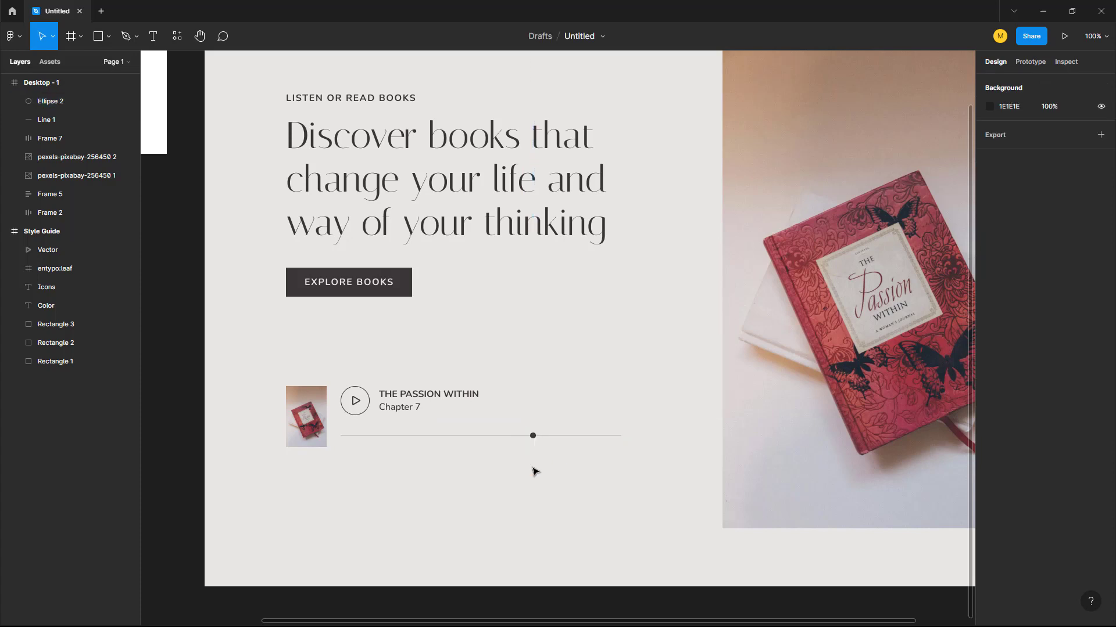
Group the small circle with the progress line
{"action": "left_click", "coordinate": [532, 436]}
{"action": "left_click", "coordinate": [493, 436], "text": "shift"}
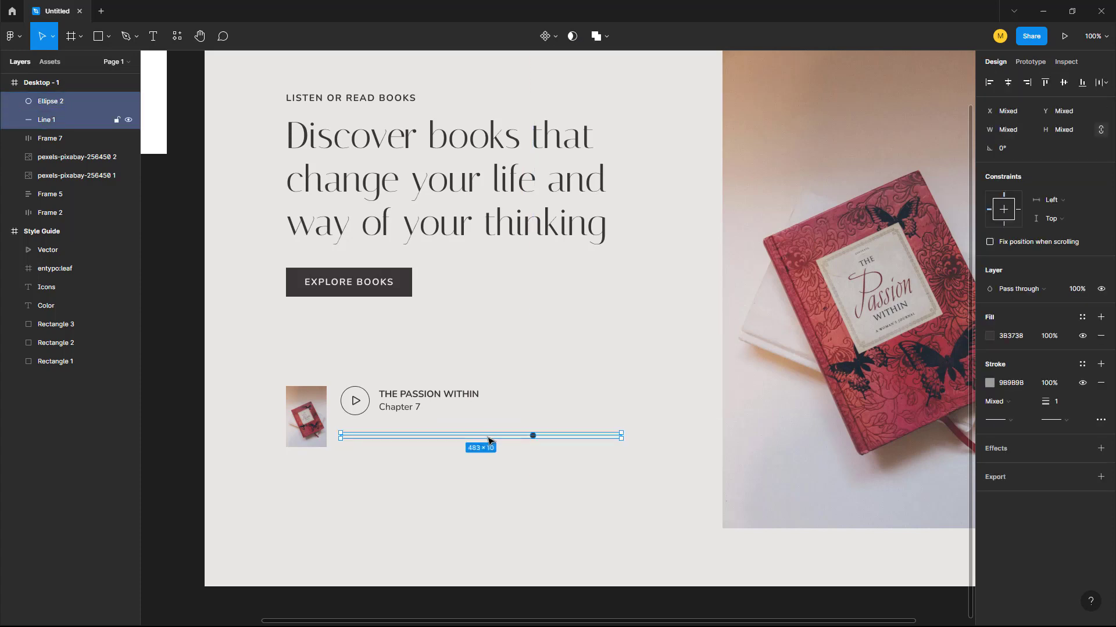
{"action": "key", "text": "ctrl+g"}
{"action": "left_click", "coordinate": [539, 486]}
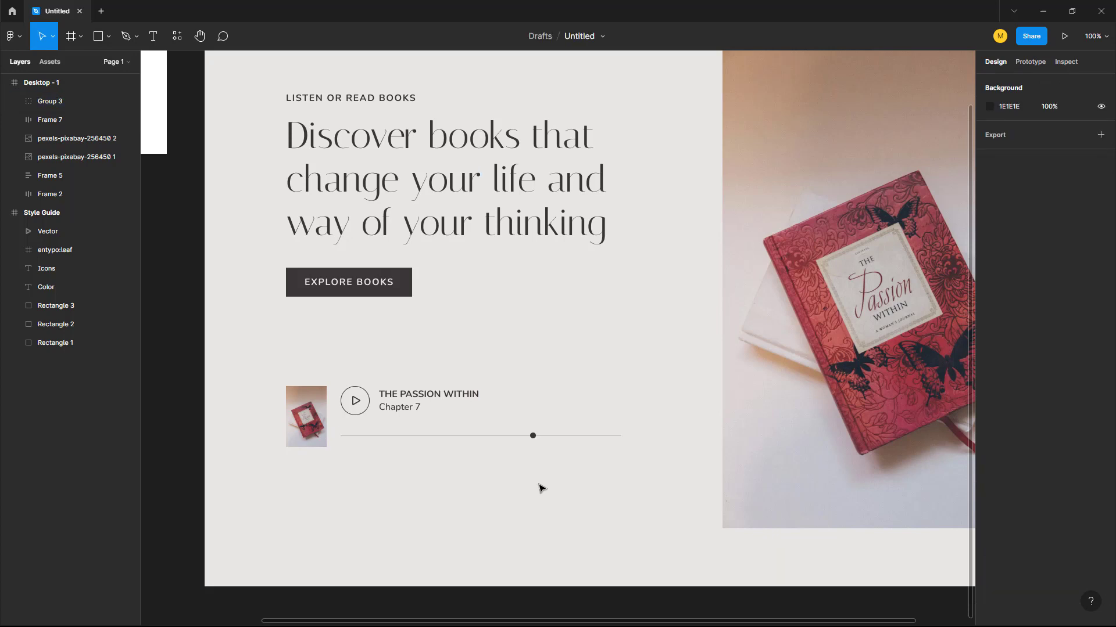
Add the time text "1:07:34 / 1:45:55" near the right end of the progress line
{"action": "key", "text": "t"}
{"action": "left_click", "coordinate": [556, 429]}
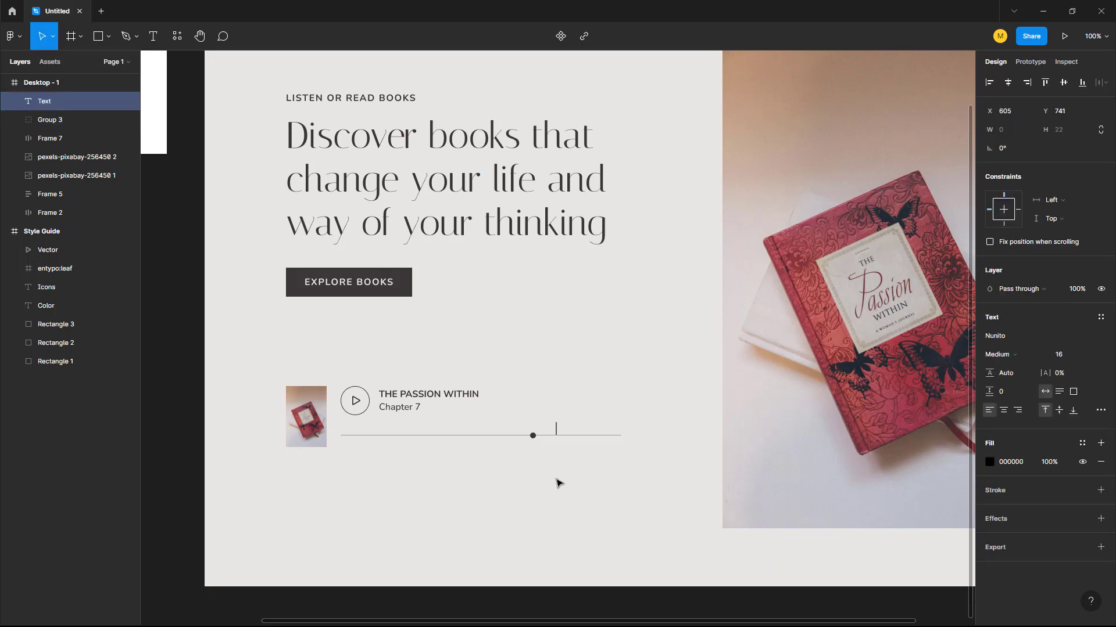
{"action": "type", "text": "1:07:34 / 1:"}
{"action": "type", "text": "45:55"}
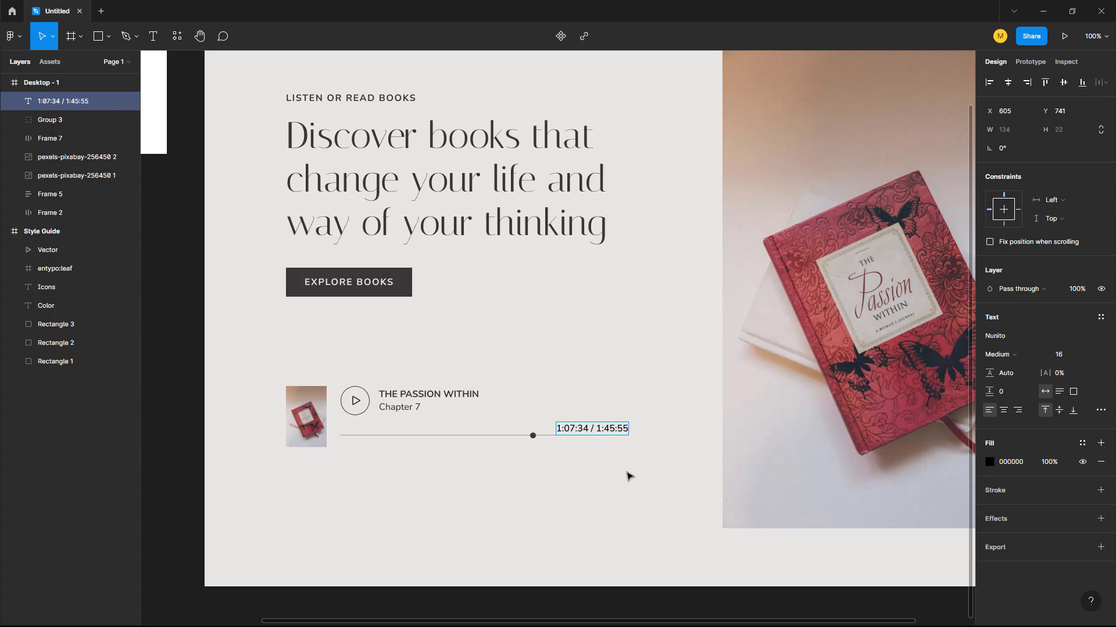
{"action": "key", "text": "Escape"}
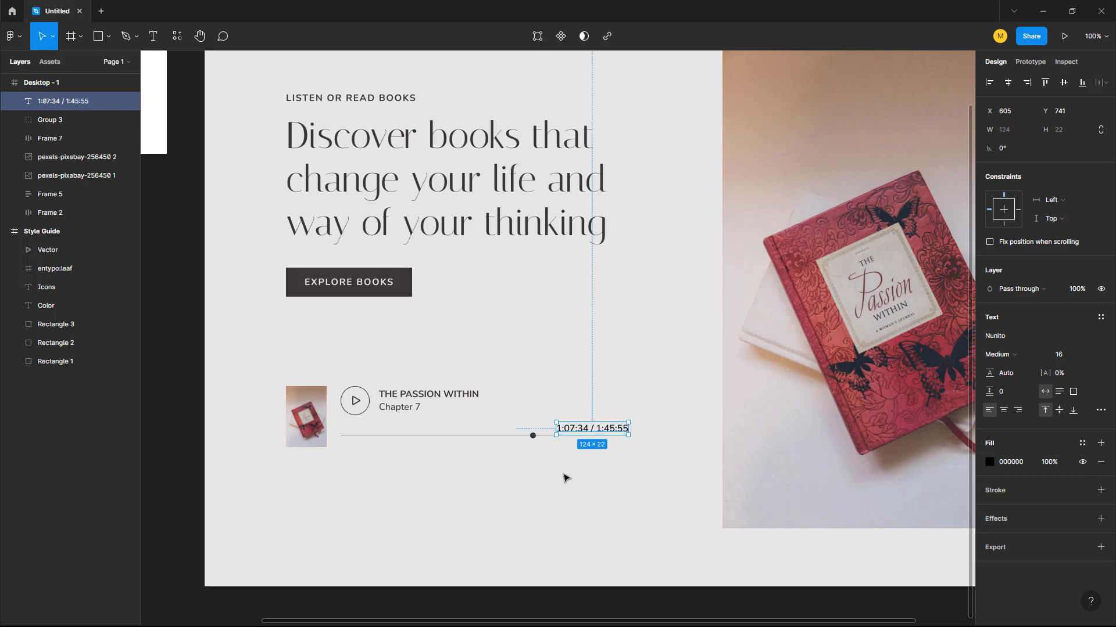
Try the style guide's grey, 9B9B9B, as the time text's fill
{"action": "scroll", "coordinate": [529, 491], "scroll_direction": "left", "scroll_amount": 5}
{"action": "scroll", "coordinate": [529, 491], "scroll_direction": "up", "scroll_amount": 2}
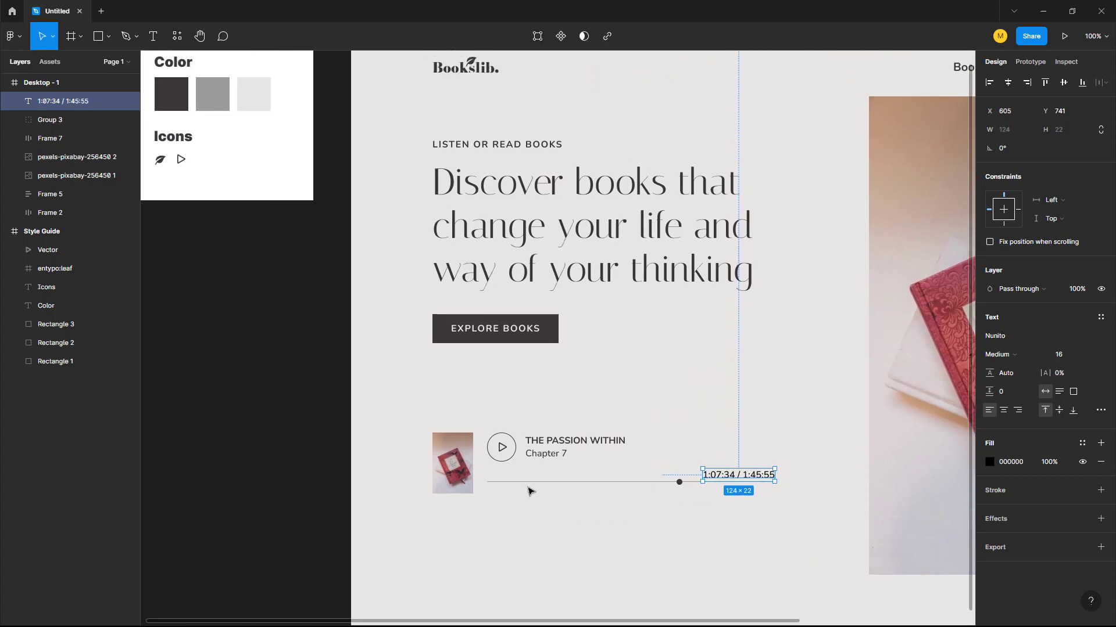
{"action": "key", "text": "i"}
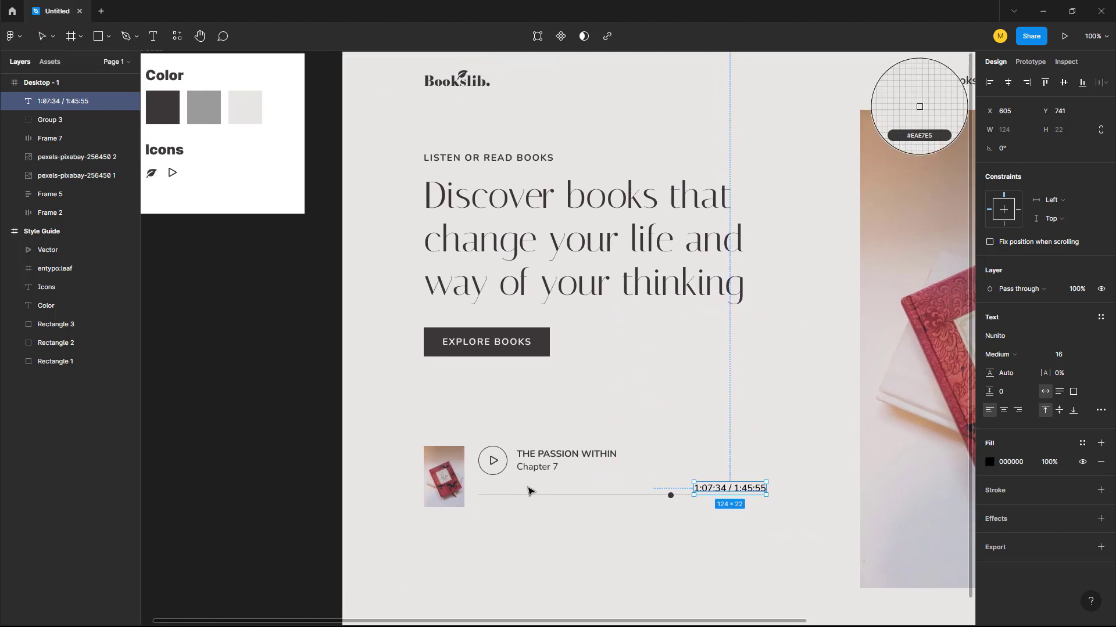
{"action": "left_click", "coordinate": [204, 108]}
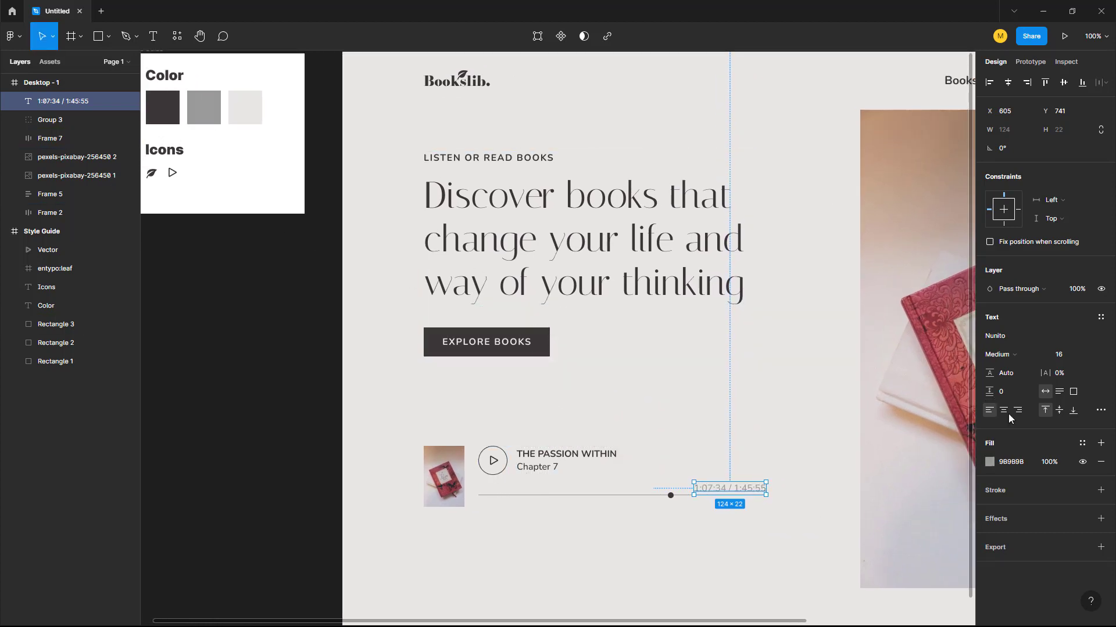
Set the time text's fill to the dark document colour 3B3738
{"action": "left_click", "coordinate": [989, 462]}
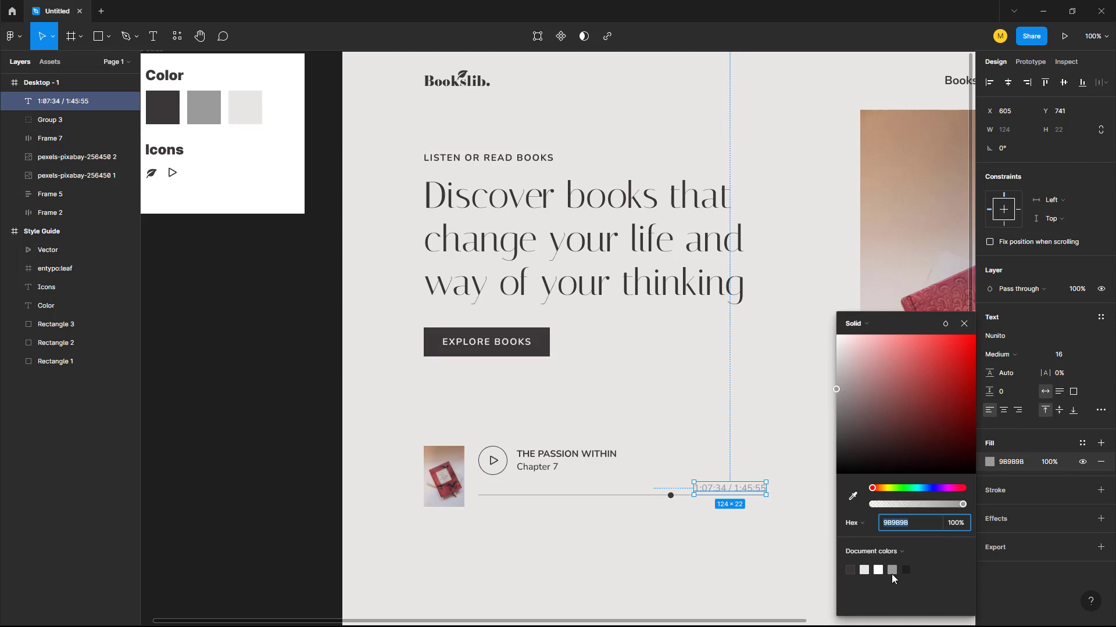
{"action": "left_click", "coordinate": [850, 570]}
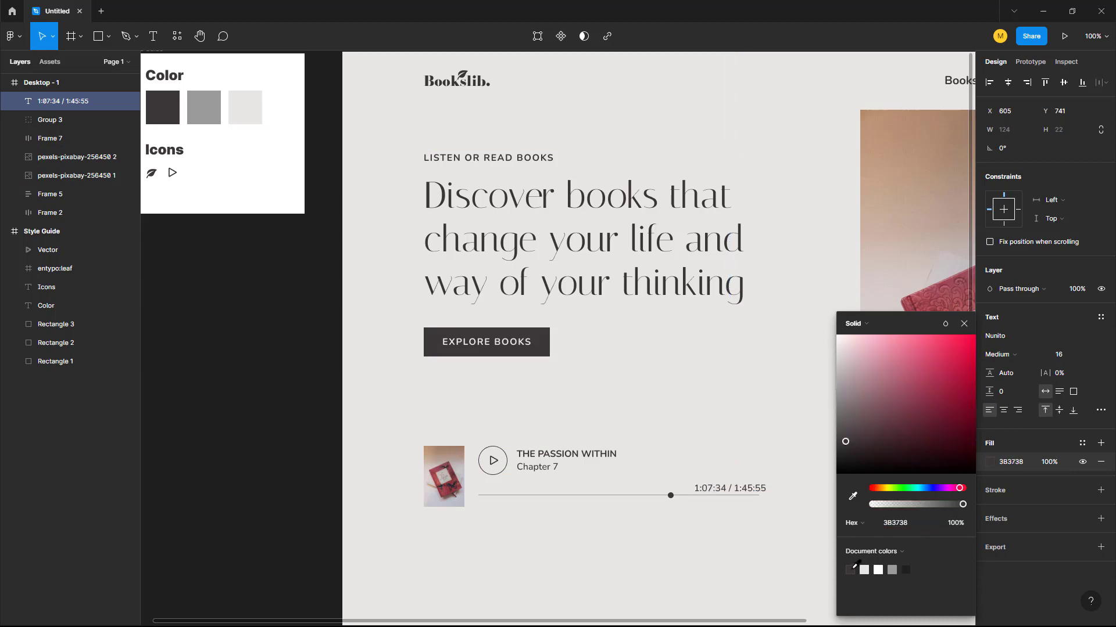
{"action": "left_click", "coordinate": [964, 323]}
Reduce the time text's font size to 12
{"action": "left_click", "coordinate": [1050, 358]}
{"action": "type", "text": "14"}
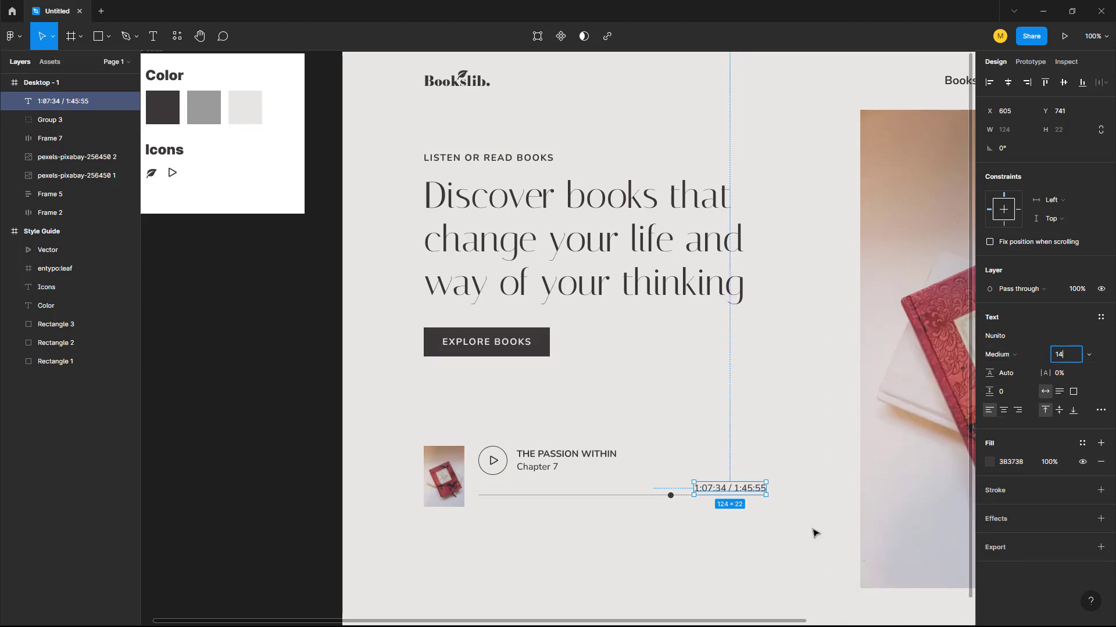
{"action": "key", "text": "Return"}
{"action": "left_click", "coordinate": [1065, 355]}
{"action": "type", "text": "1"}
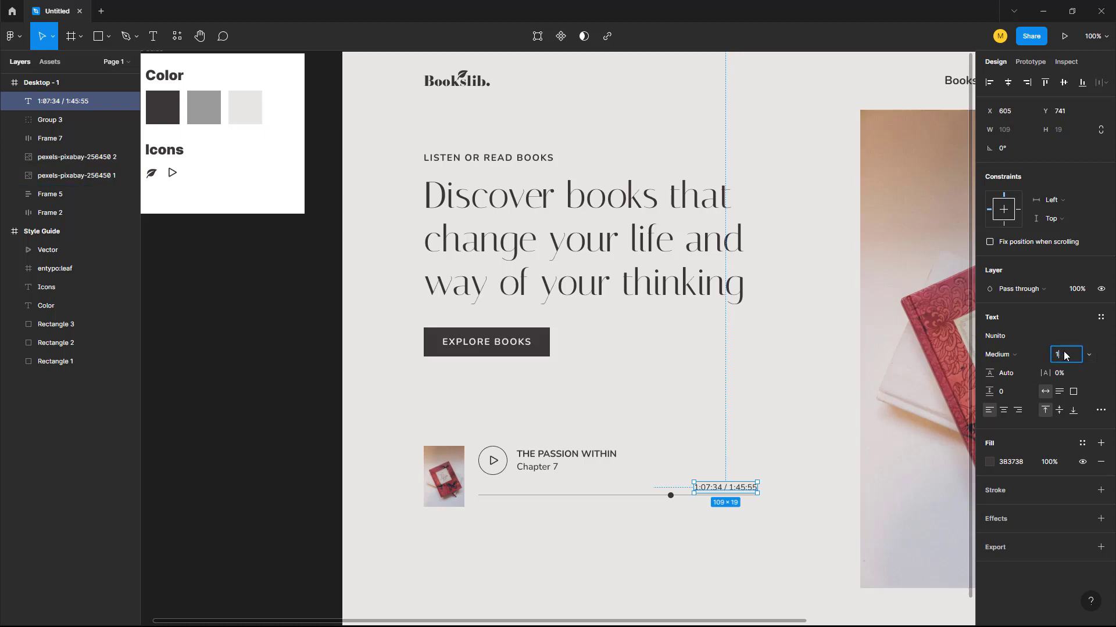
{"action": "type", "text": "2"}
{"action": "key", "text": "Return"}
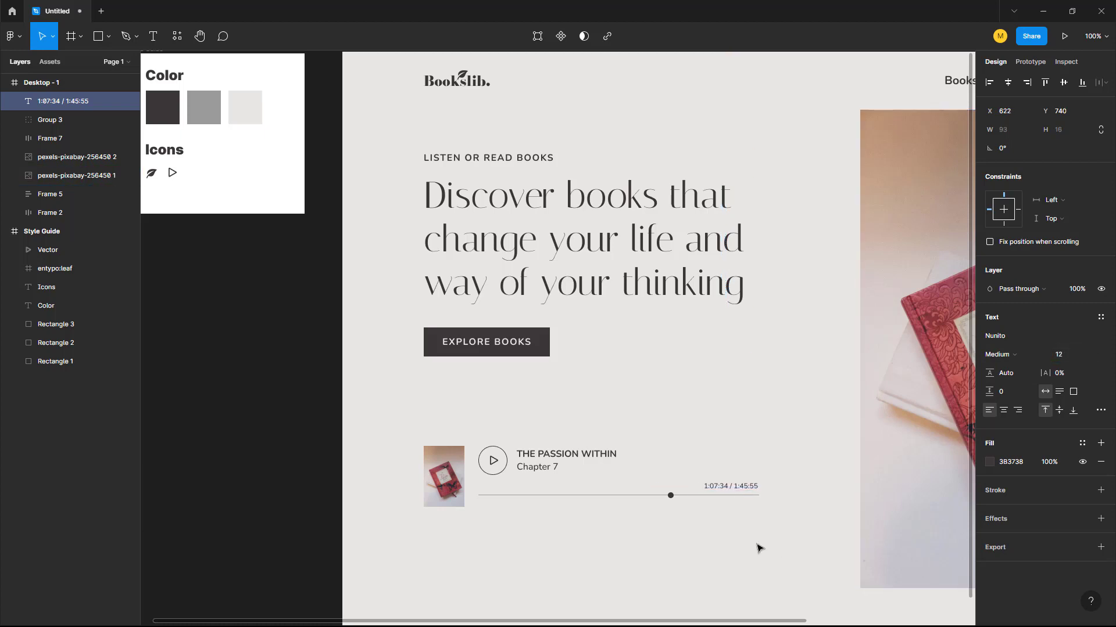
Position the time text at X 624, Y 735, just above the right end of the progress line
{"action": "key", "text": "Right"}
{"action": "key", "text": "Right"}
{"action": "key", "text": "Up"}
{"action": "key", "text": "Up"}
{"action": "key", "text": "Up"}
{"action": "key", "text": "Up"}
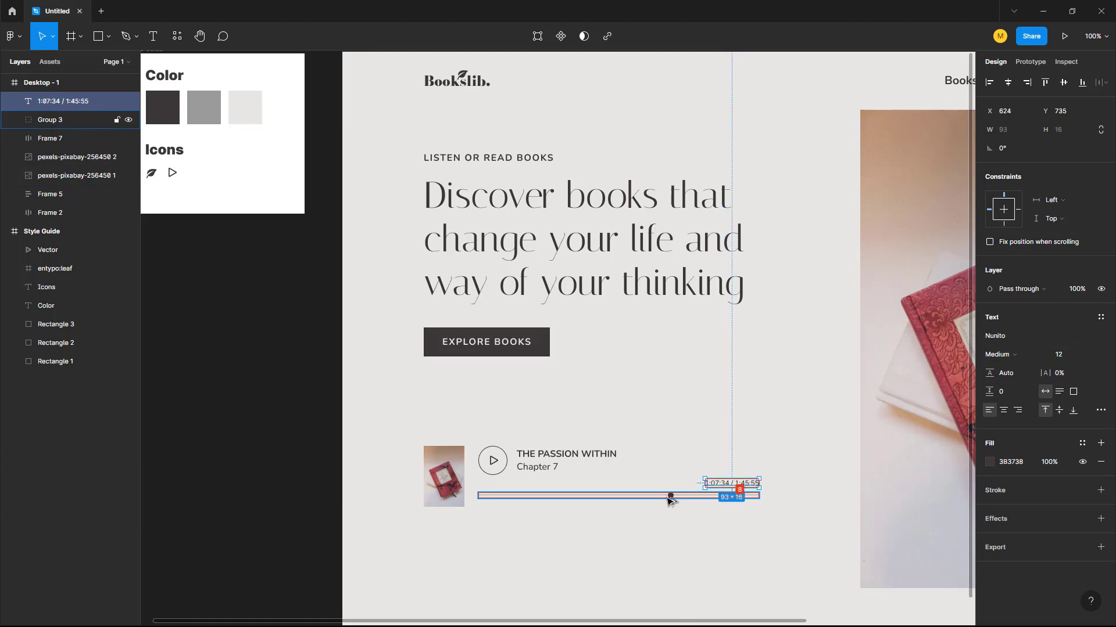
Set the time text's font size to 14
{"action": "left_click", "coordinate": [768, 539]}
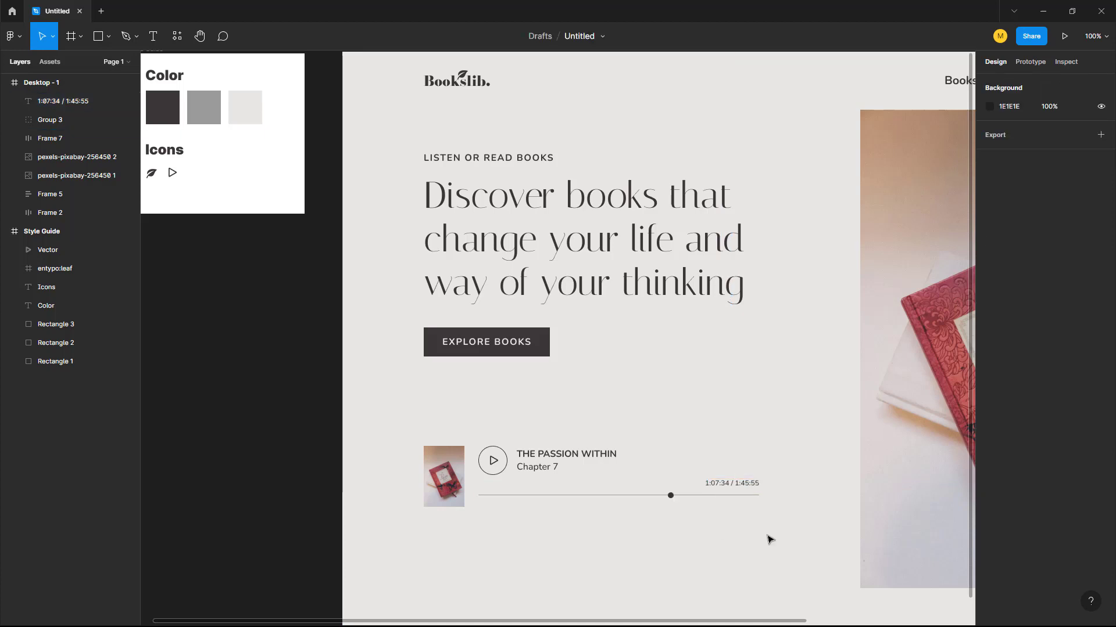
{"action": "left_click", "coordinate": [742, 482]}
{"action": "left_click", "coordinate": [1073, 359]}
{"action": "type", "text": "14"}
{"action": "key", "text": "Return"}
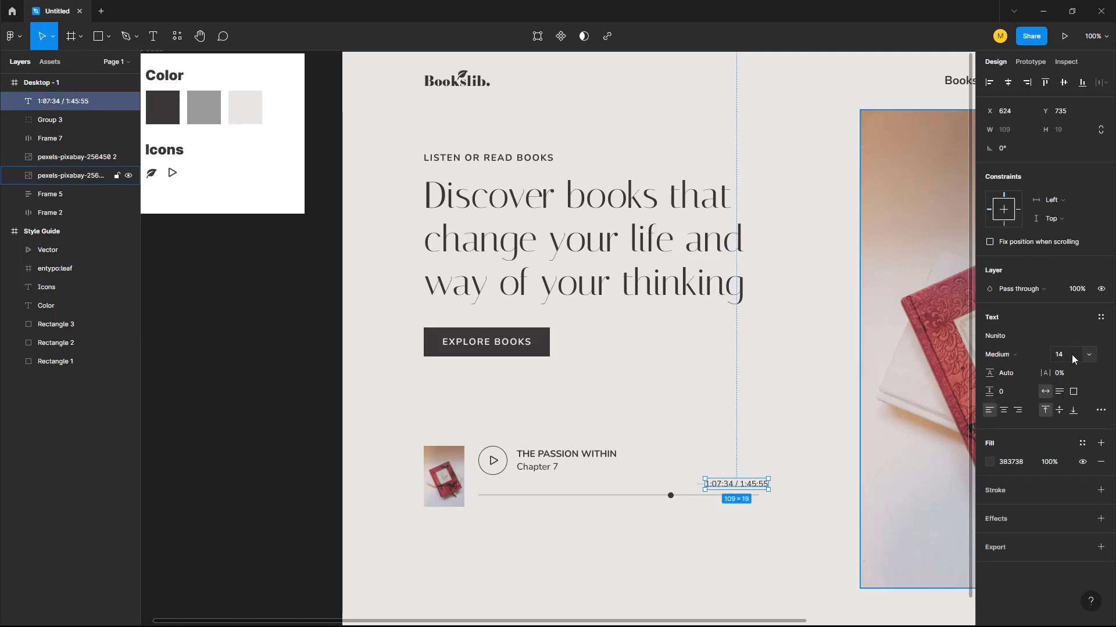
Nudge the time text to X 608, Y 728 so it ends flush with the progress line and sits higher above it
{"action": "key", "text": "Left"}
{"action": "key", "text": "Left"}
{"action": "key", "text": "Up"}
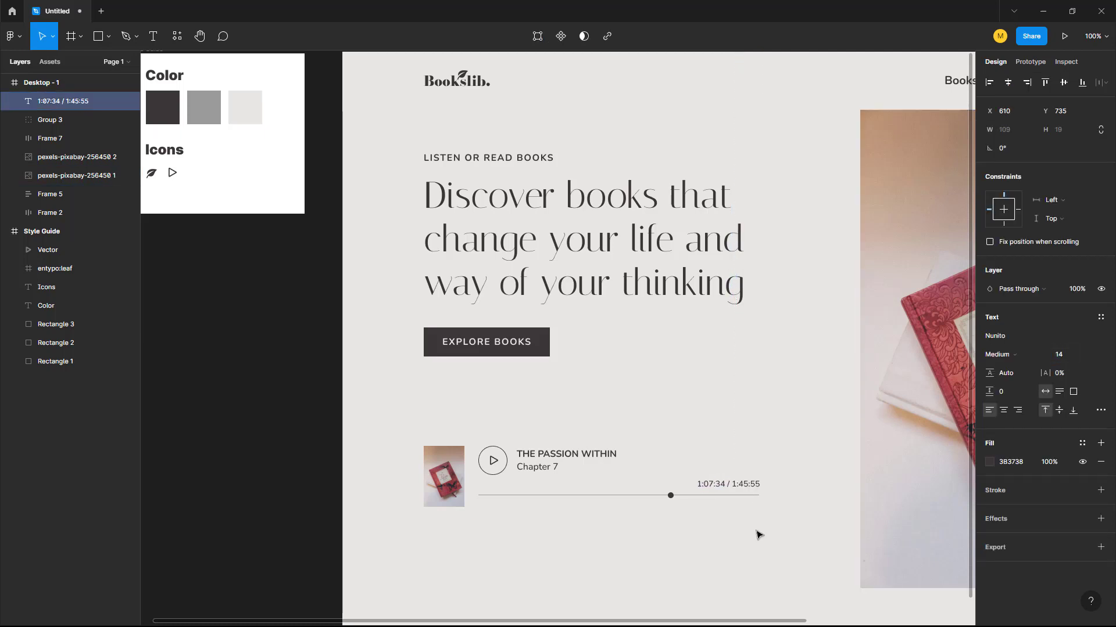
{"action": "key", "text": "Up"}
{"action": "key", "text": "Up"}
{"action": "key", "text": "Up"}
{"action": "key", "text": "Up"}
{"action": "key", "text": "Up"}
{"action": "key", "text": "Up"}
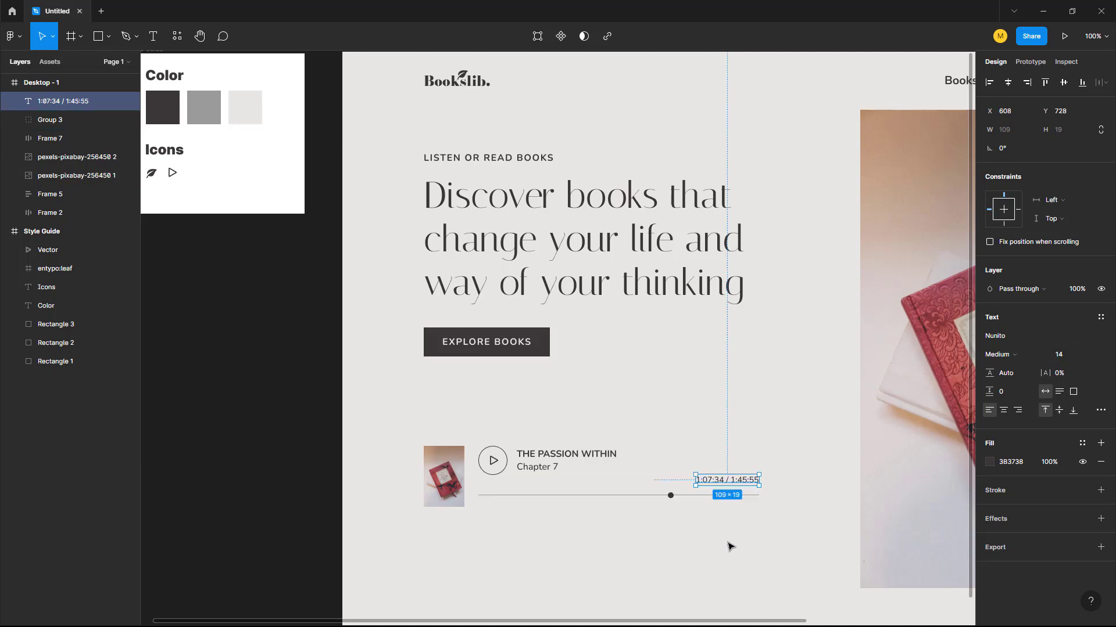
Combine the time text and the progress bar group in a vertical auto layout with a spacing of 8
{"action": "left_click", "coordinate": [700, 497], "text": "shift"}
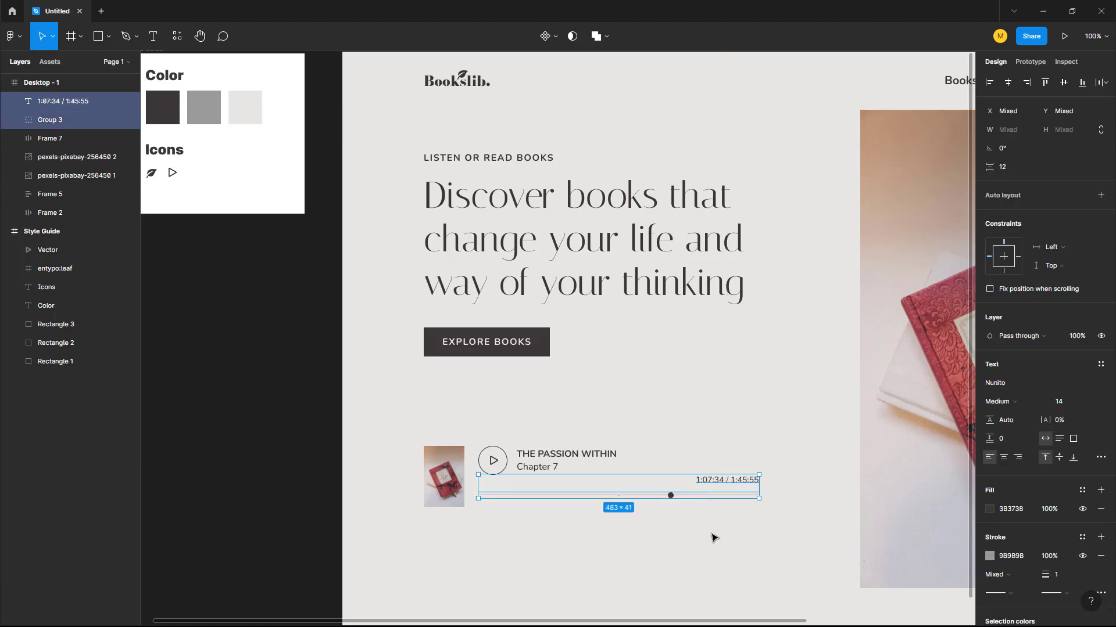
{"action": "key", "text": "shift+a"}
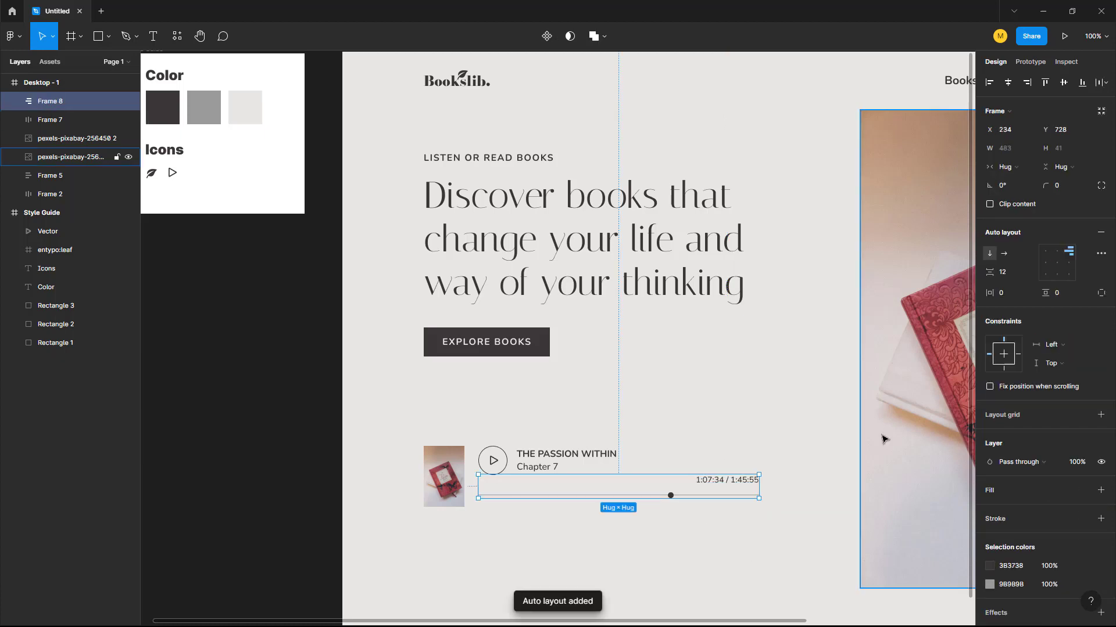
{"action": "left_click", "coordinate": [1009, 270]}
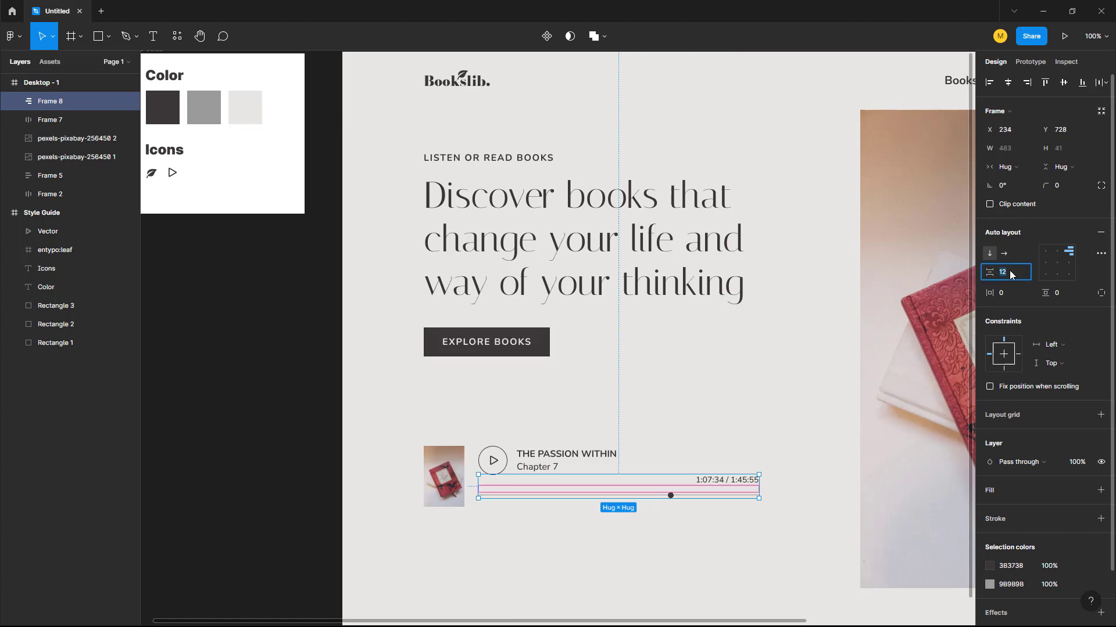
{"action": "type", "text": "8"}
{"action": "key", "text": "Return"}
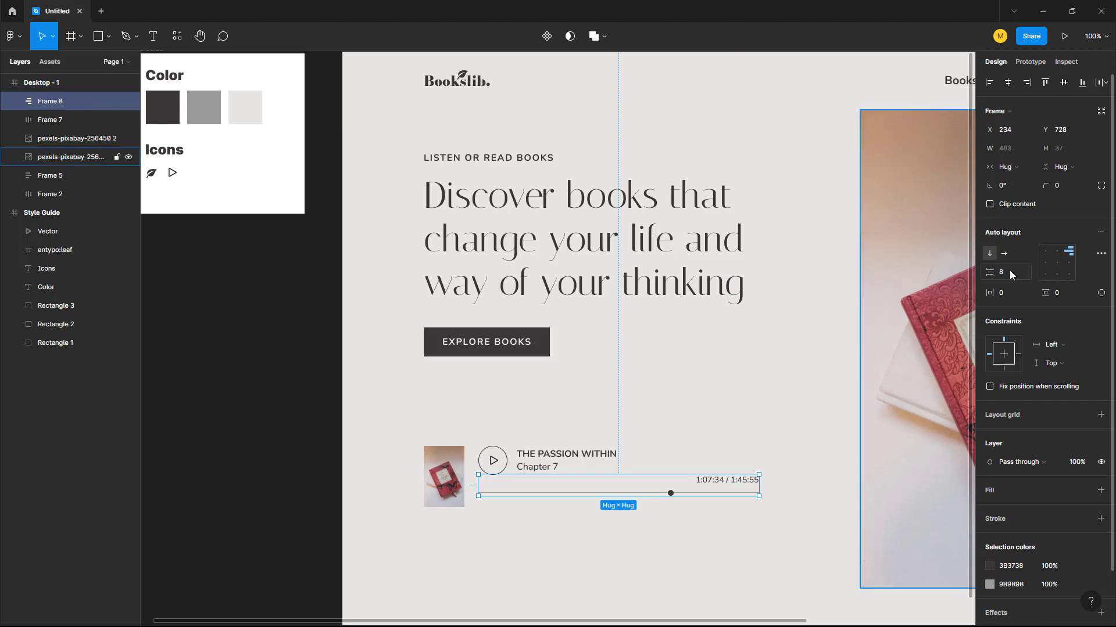
Move the time and progress bar frame down to Y 740, below the chapter text
{"action": "left_click", "coordinate": [695, 553]}
{"action": "left_click_drag", "start_coordinate": [677, 486], "coordinate": [677, 492]}
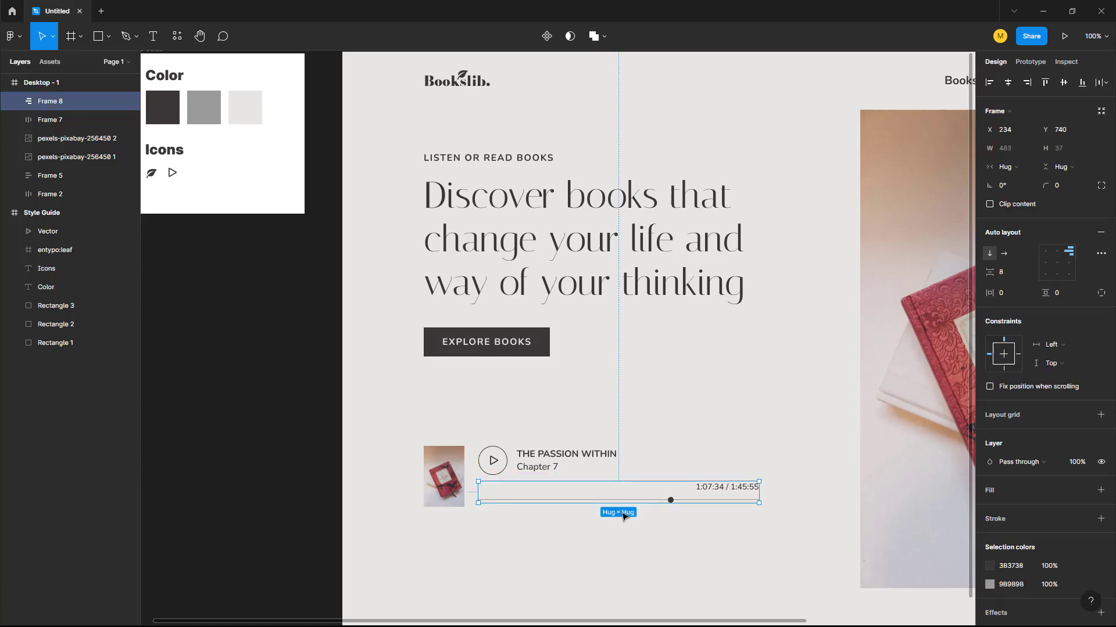
{"action": "left_click", "coordinate": [634, 558]}
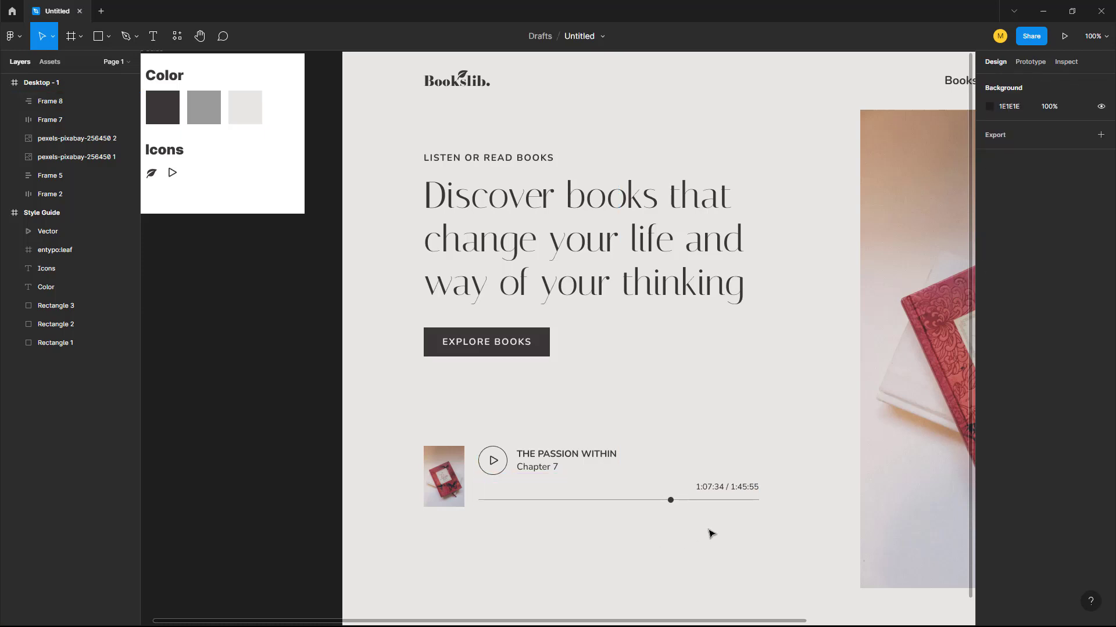
{"action": "double_click", "coordinate": [746, 487]}
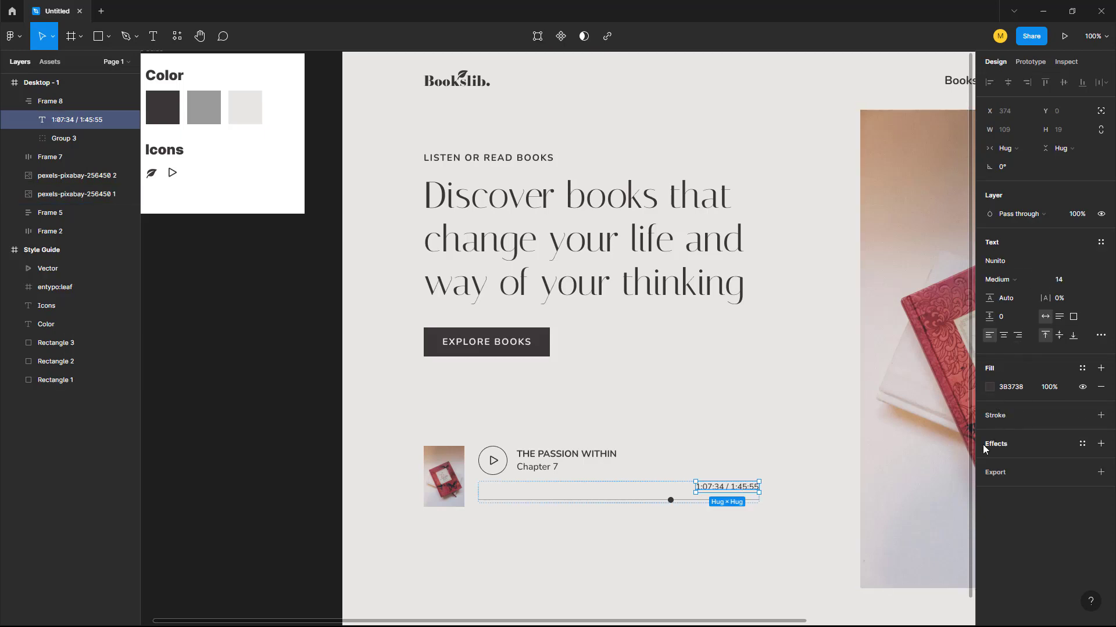
{"action": "left_click", "coordinate": [741, 581]}
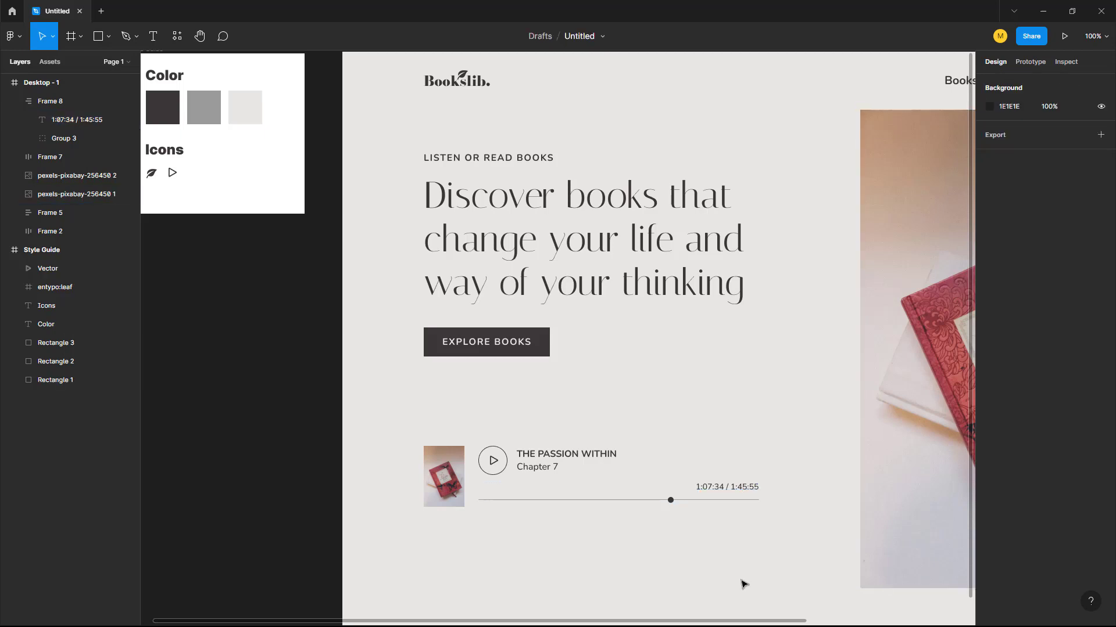
Combine the play button and title row with the progress bar frame in a vertical auto layout with a spacing of 8
{"action": "left_click", "coordinate": [599, 494]}
{"action": "left_click", "coordinate": [503, 467], "text": "shift"}
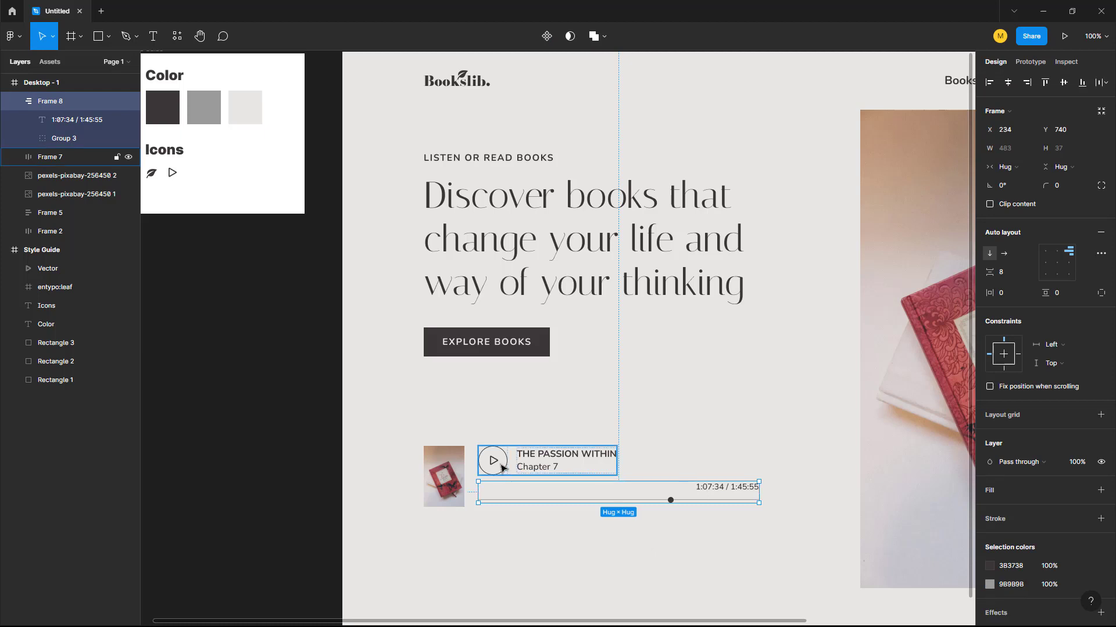
{"action": "key", "text": "shift+a"}
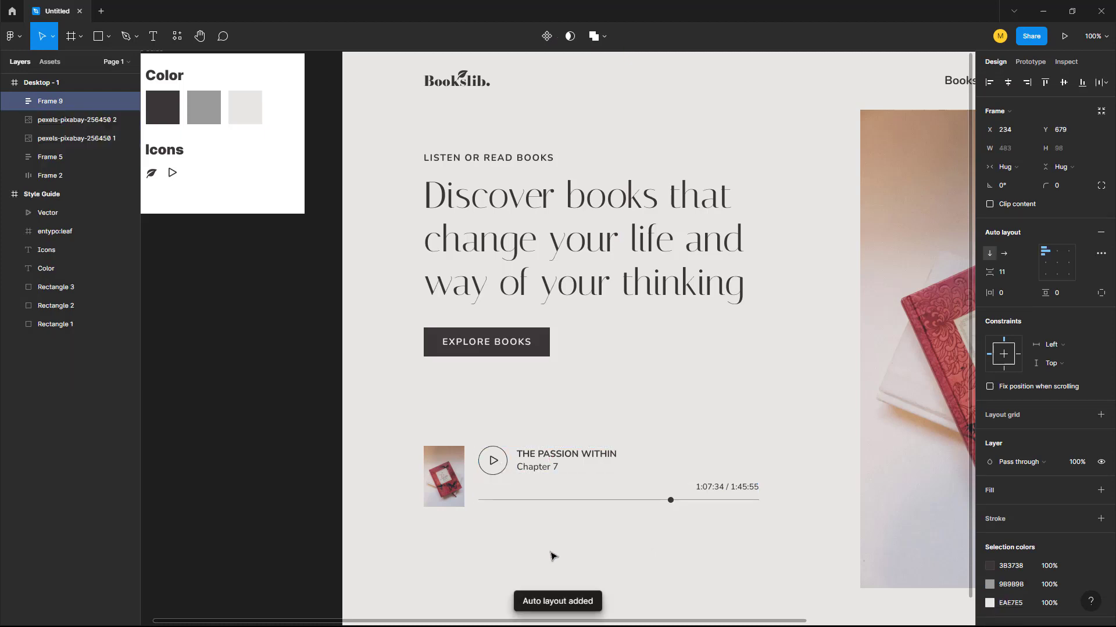
{"action": "left_click", "coordinate": [1023, 275]}
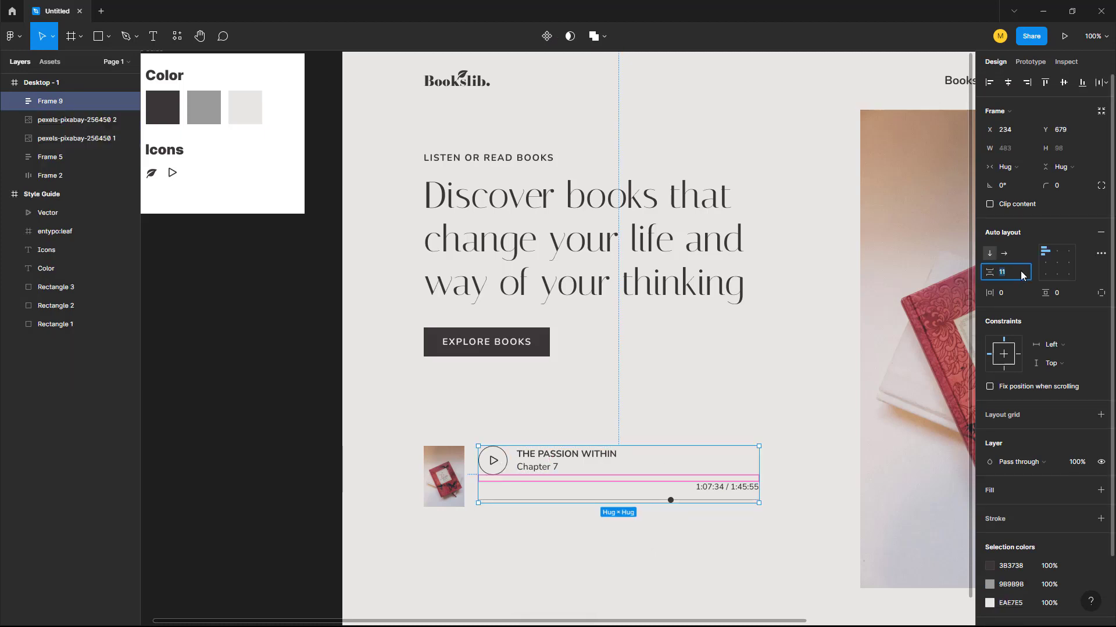
{"action": "type", "text": "8"}
{"action": "key", "text": "Return"}
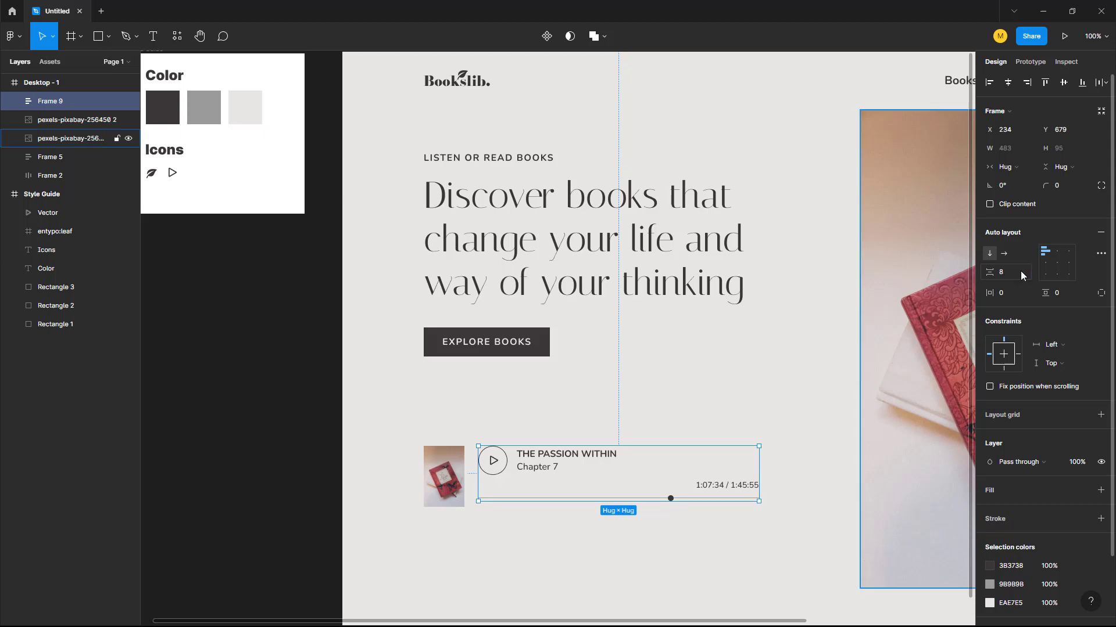
Put the book thumbnail and the player controls in a horizontal auto layout, aligned left and centred vertically
{"action": "left_click", "coordinate": [444, 477], "text": "shift"}
{"action": "key", "text": "shift+a"}
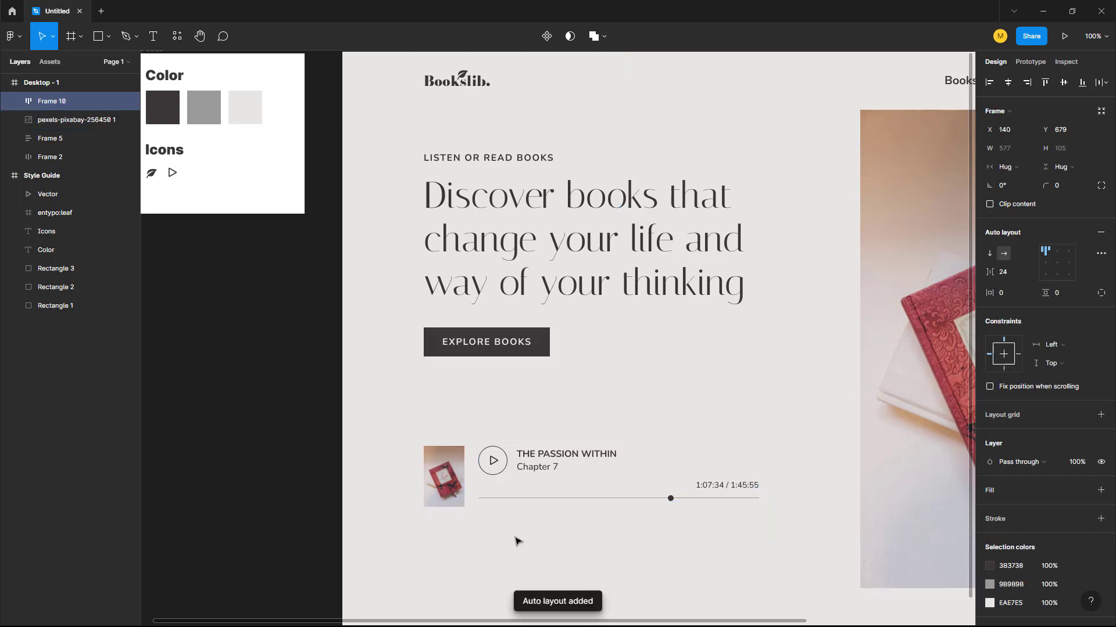
{"action": "left_click", "coordinate": [1046, 269]}
{"action": "left_click", "coordinate": [714, 581]}
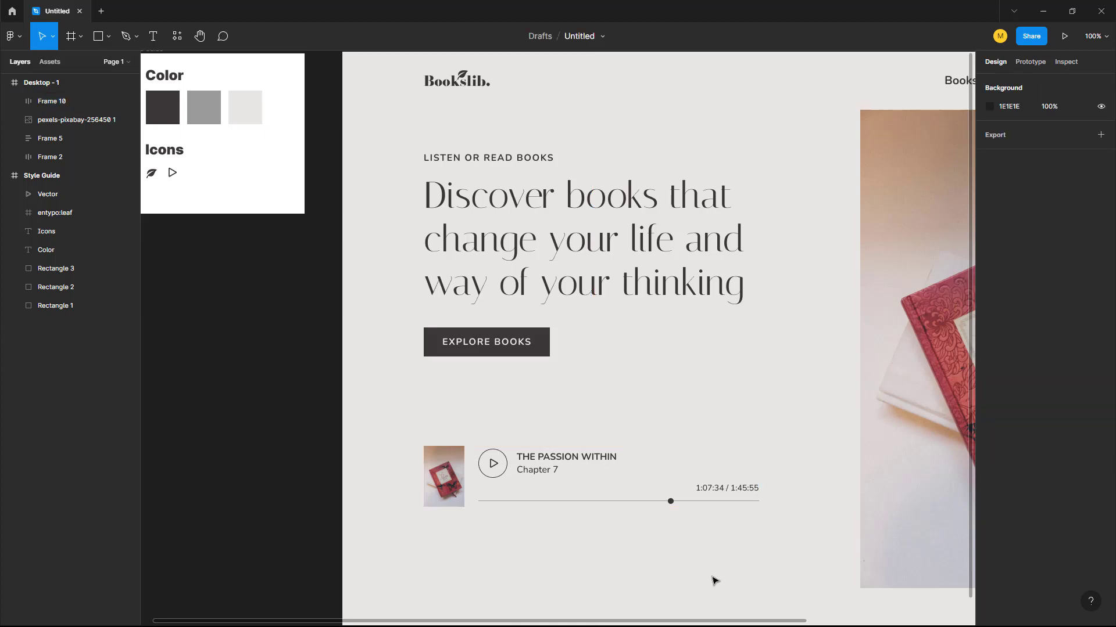
Combine the hero text block and the audio player in a vertical auto layout with a spacing of 80
{"action": "left_click", "coordinate": [120, 138]}
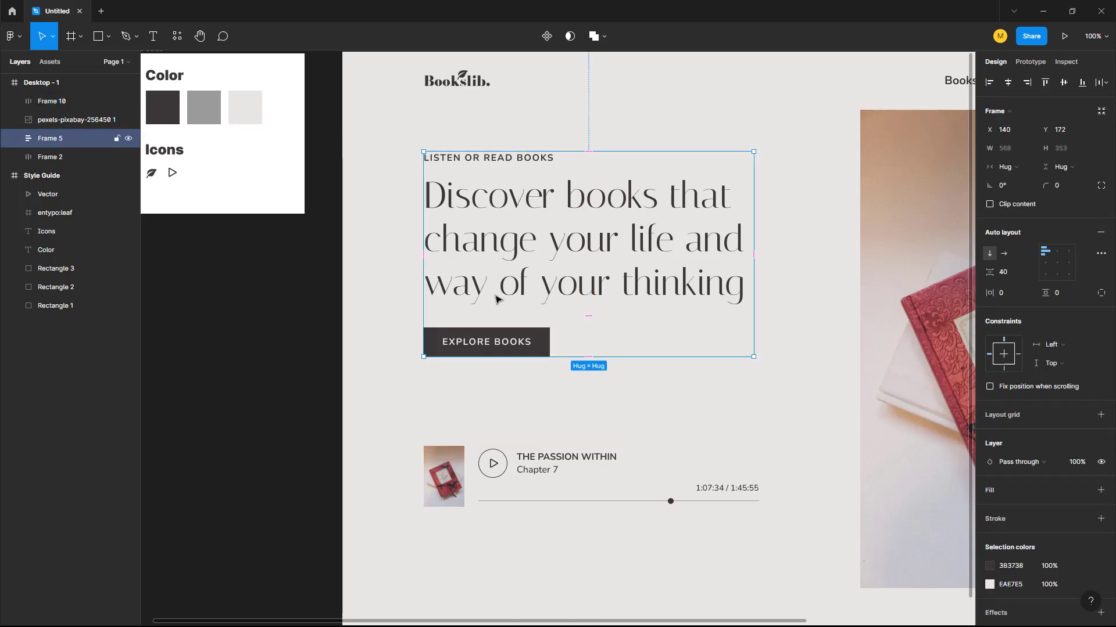
{"action": "left_click", "coordinate": [116, 101], "text": "shift"}
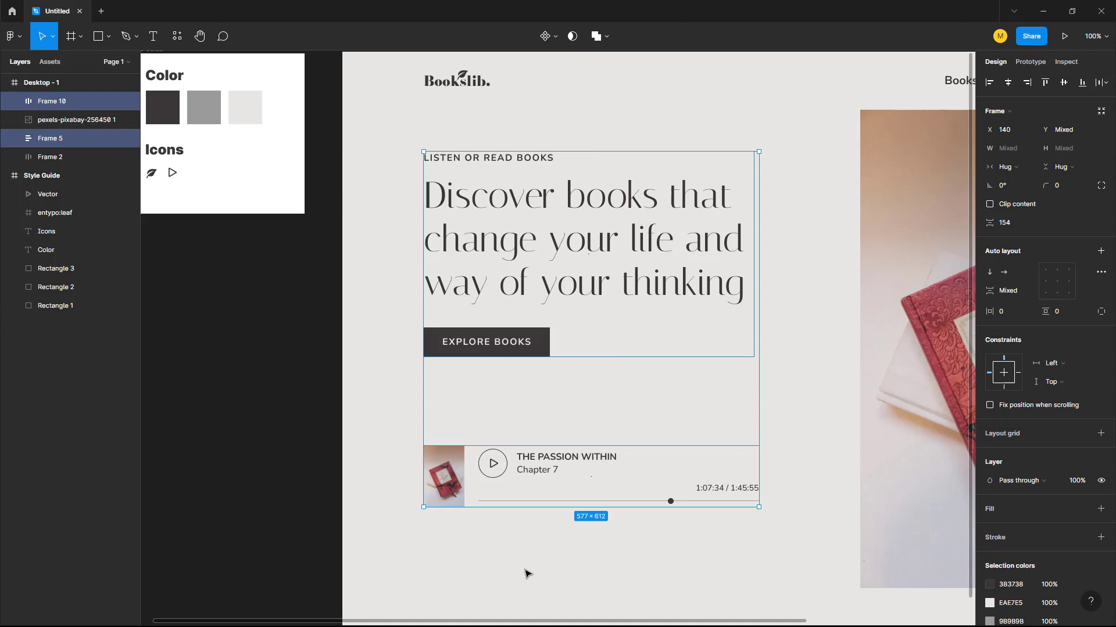
{"action": "key", "text": "shift+a"}
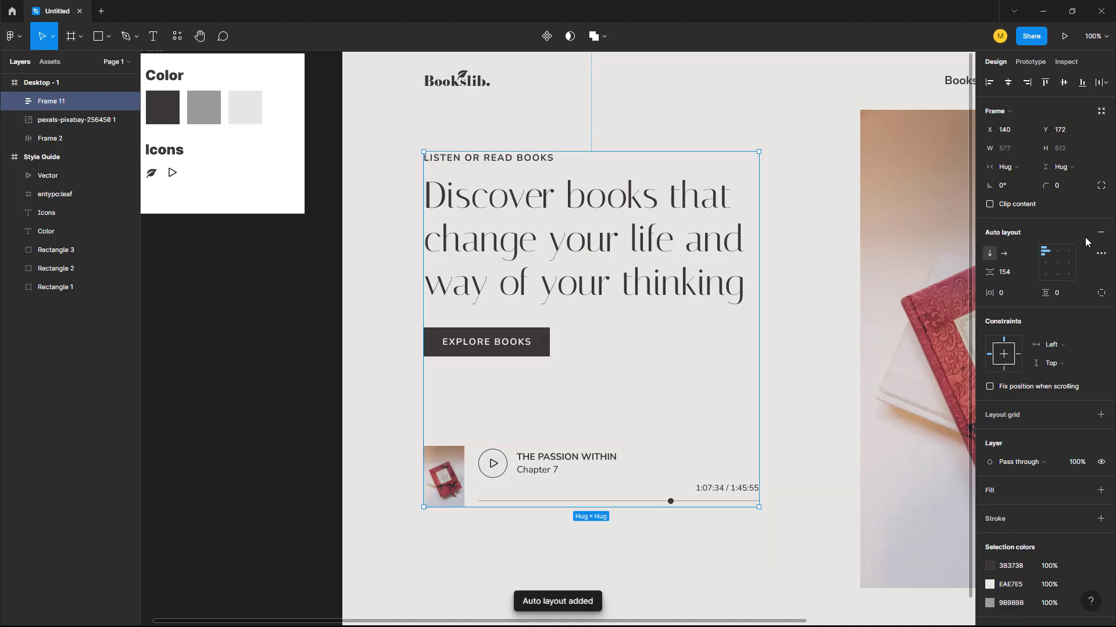
{"action": "left_click", "coordinate": [1014, 273]}
{"action": "type", "text": "80"}
{"action": "key", "text": "Return"}
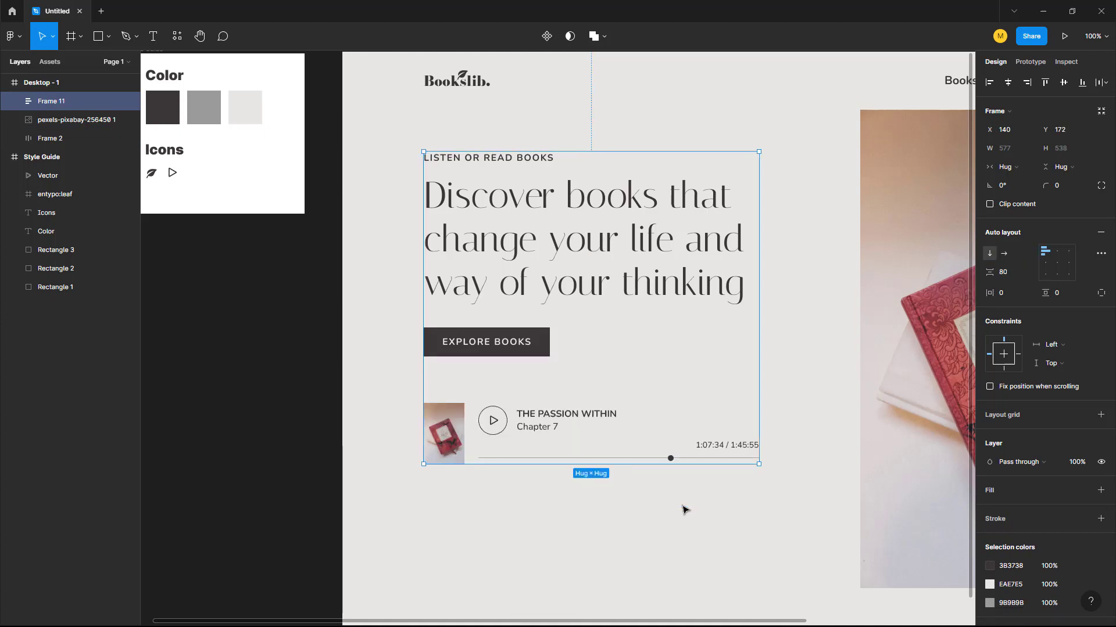
Try a spacing of 116 between the hero text block and the audio player
{"action": "scroll", "coordinate": [715, 521], "scroll_direction": "right", "scroll_amount": 5}
{"action": "scroll", "coordinate": [714, 522], "scroll_direction": "down", "scroll_amount": 2}
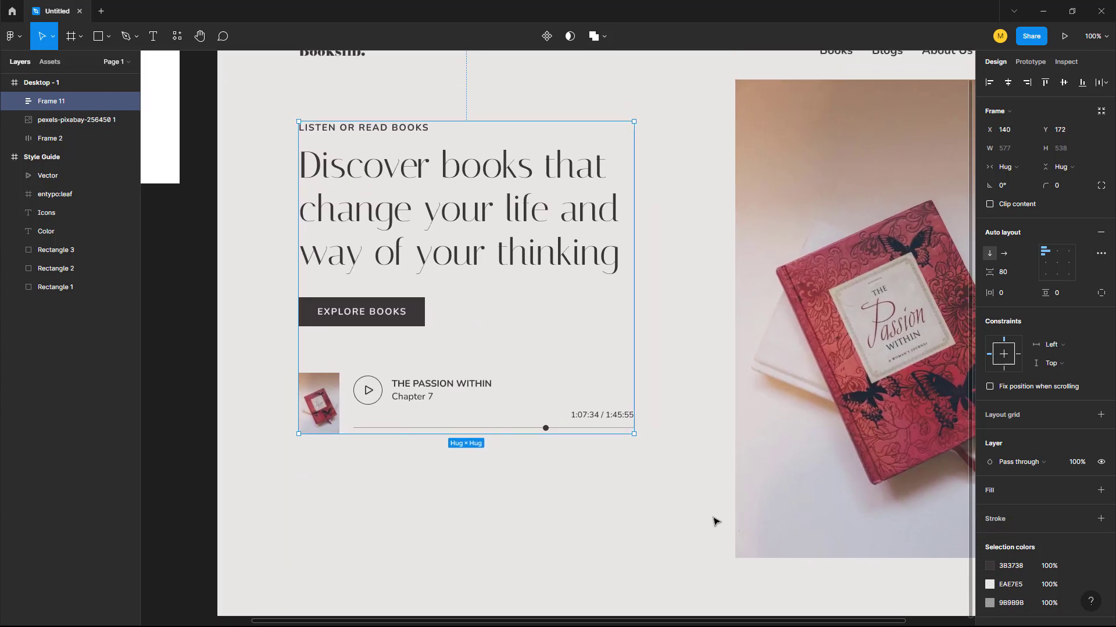
{"action": "left_click", "coordinate": [1012, 277]}
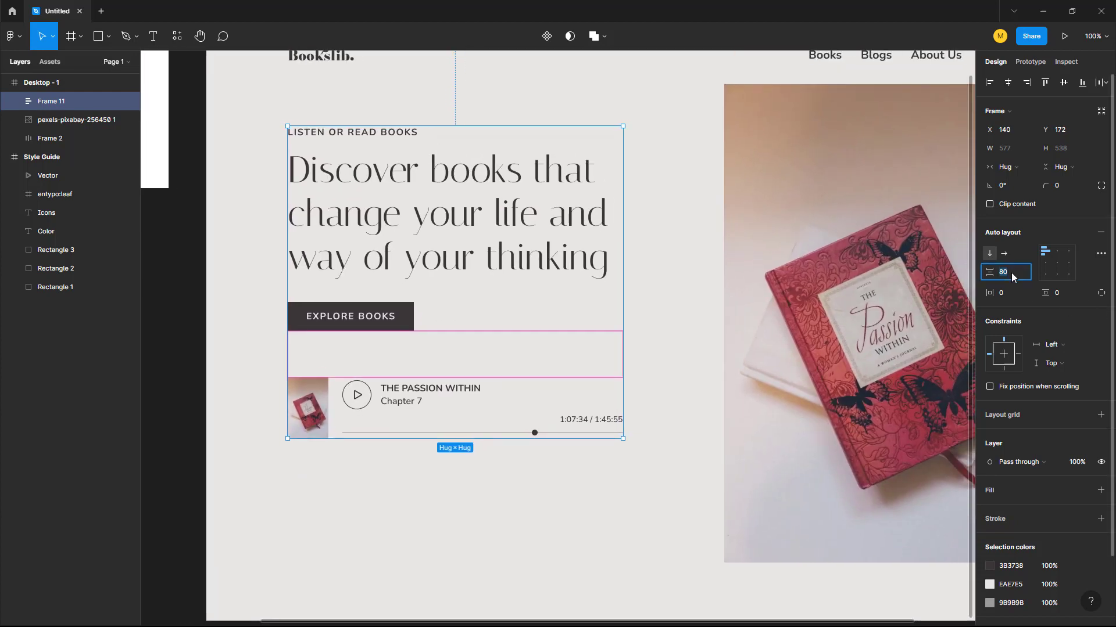
{"action": "type", "text": "116"}
{"action": "key", "text": "Return"}
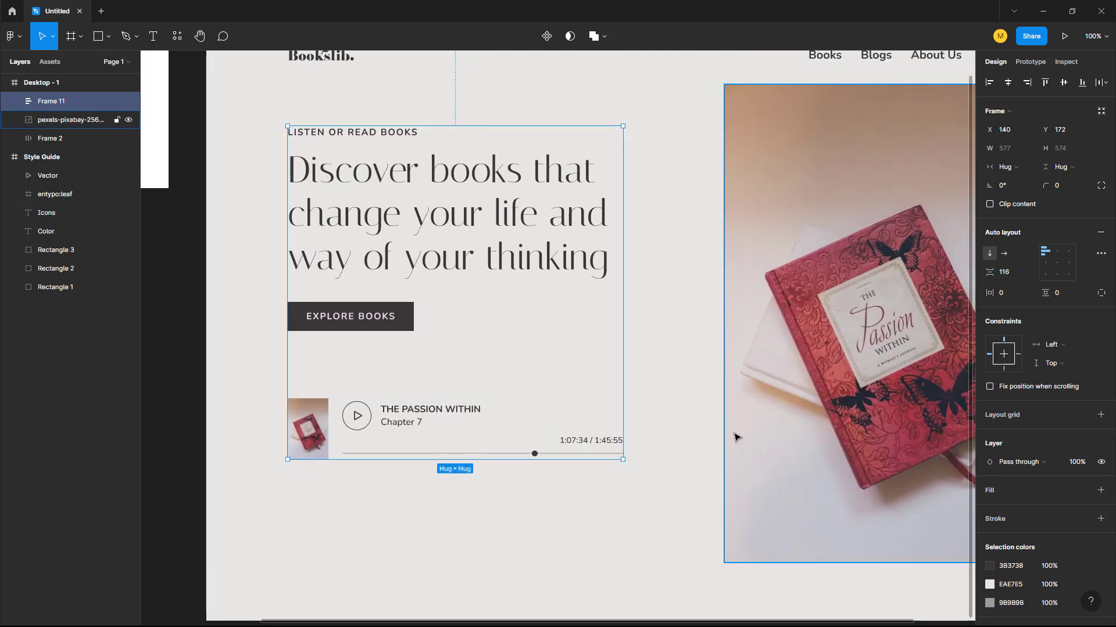
Set the spacing between the hero text block and the audio player to 132
{"action": "left_click", "coordinate": [1017, 273]}
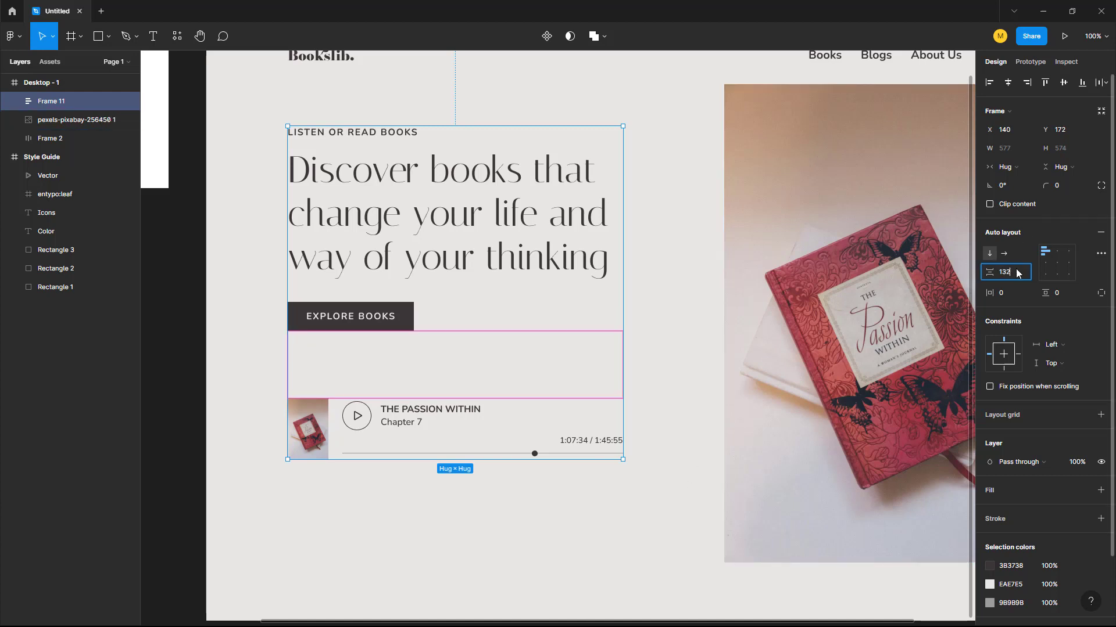
{"action": "key", "text": "Return"}
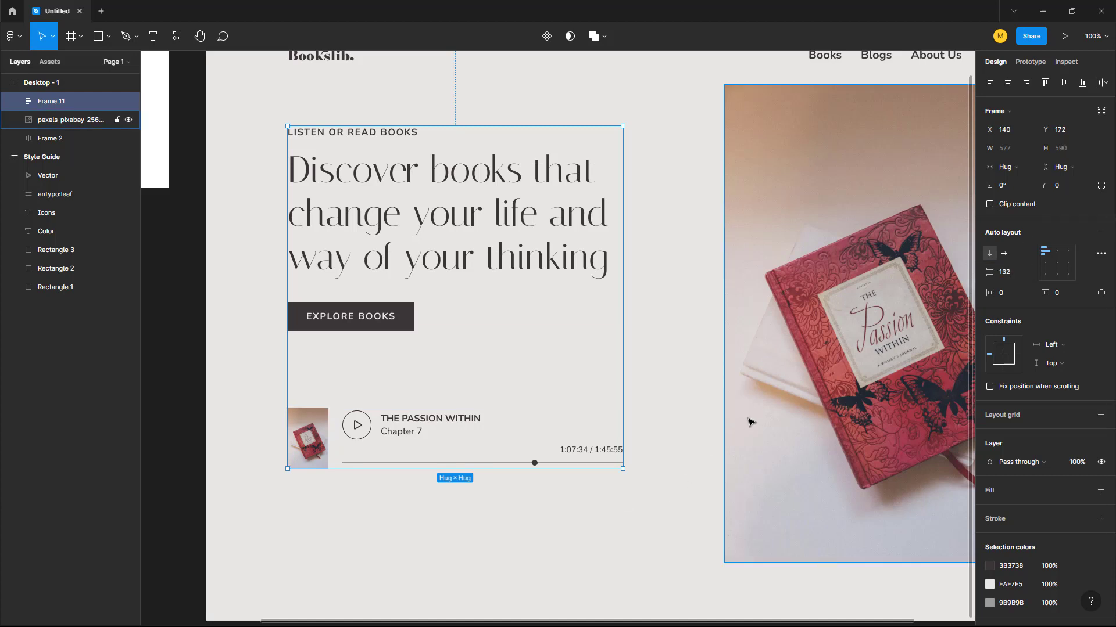
{"action": "left_click", "coordinate": [550, 523]}
Centre the combined hero text and audio player frame vertically within the desktop frame
{"action": "left_click", "coordinate": [463, 314]}
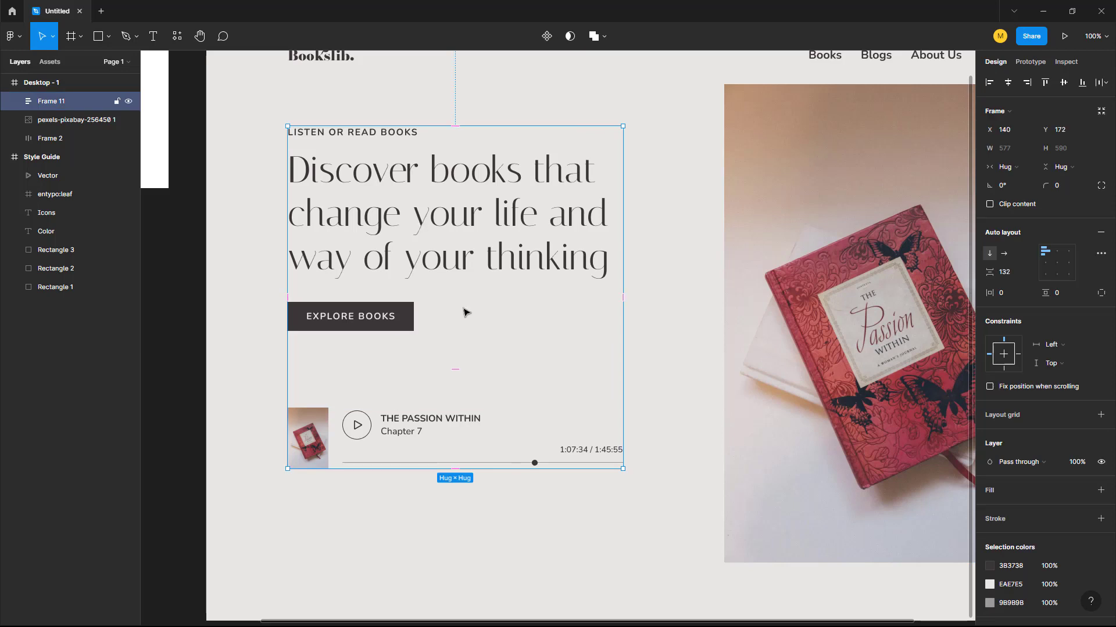
{"action": "left_click", "coordinate": [1062, 85]}
{"action": "left_click", "coordinate": [635, 540]}
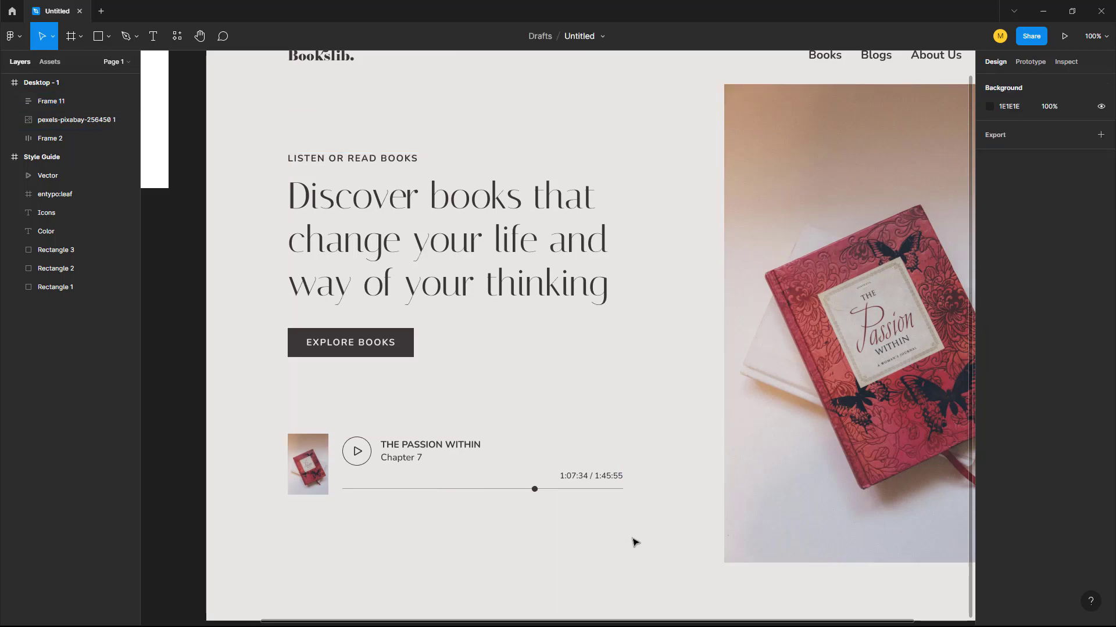
{"action": "scroll", "coordinate": [809, 374], "scroll_direction": "down", "scroll_amount": 3}
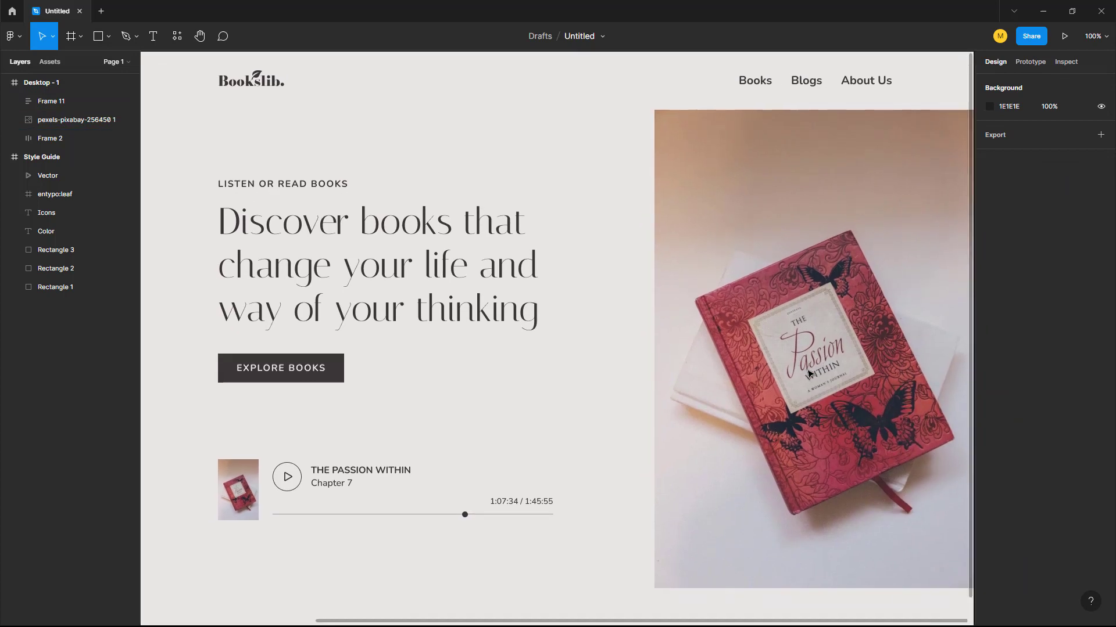
{"action": "scroll", "coordinate": [808, 373], "scroll_direction": "right", "scroll_amount": 2}
{"action": "scroll", "coordinate": [808, 373], "scroll_direction": "down", "scroll_amount": 1}
{"action": "scroll", "coordinate": [810, 374], "scroll_direction": "left", "scroll_amount": 1}
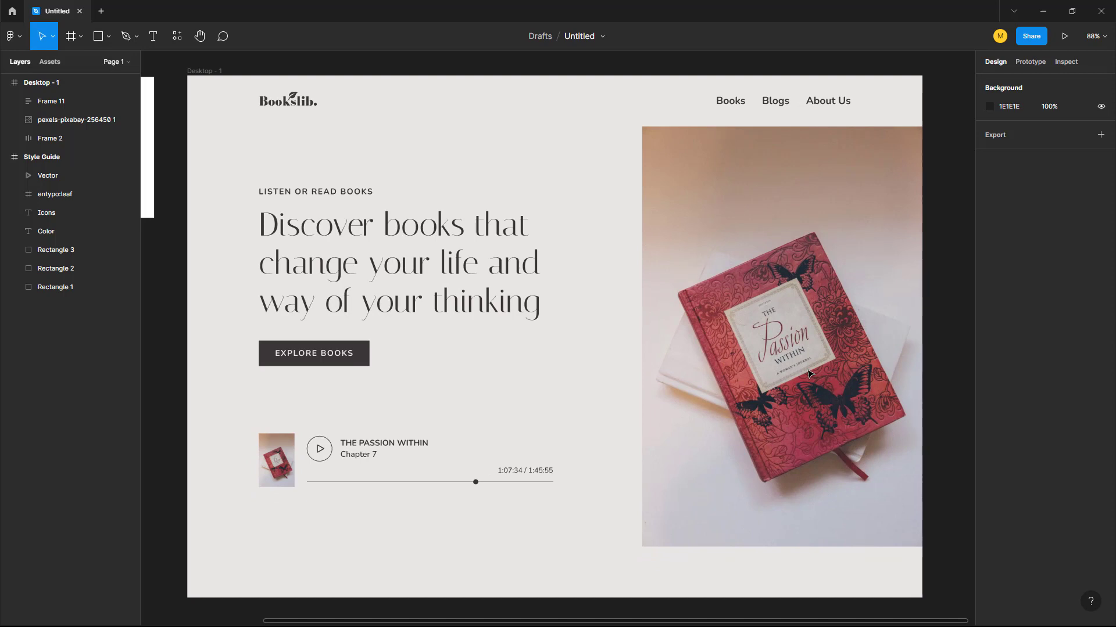
{"action": "scroll", "coordinate": [622, 510], "scroll_direction": "right", "scroll_amount": 1}
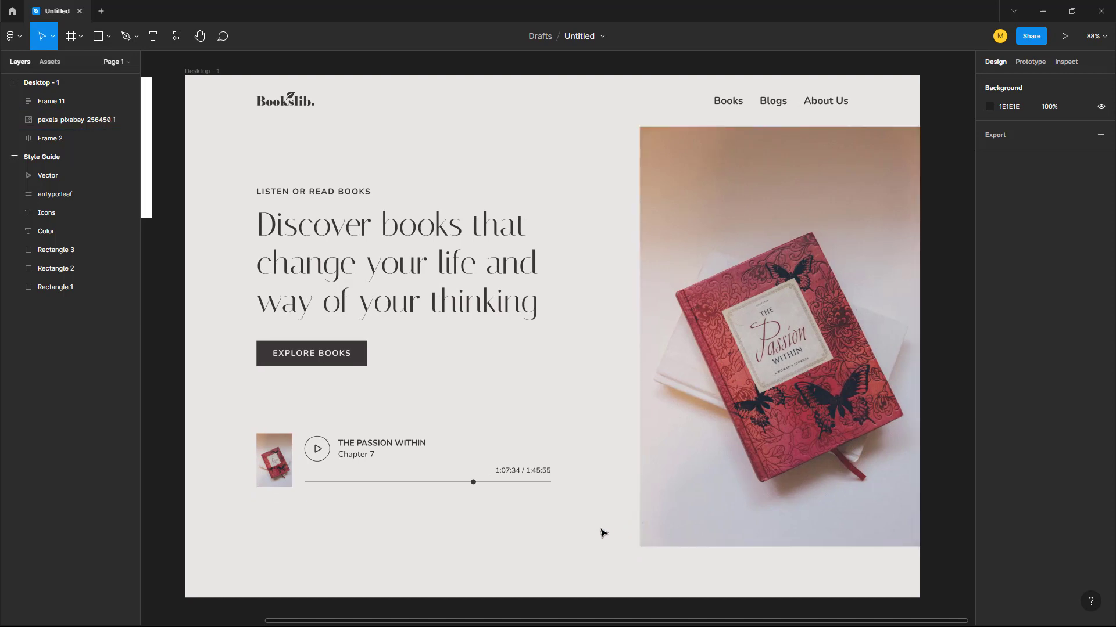
{"action": "scroll", "coordinate": [602, 532], "scroll_direction": "up", "scroll_amount": 2}
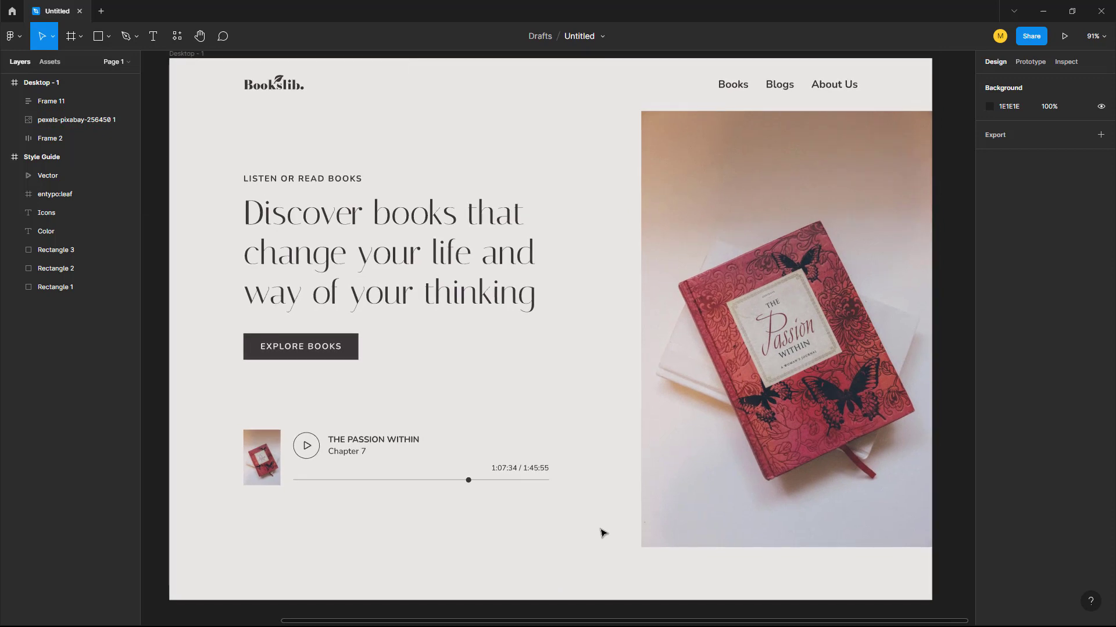